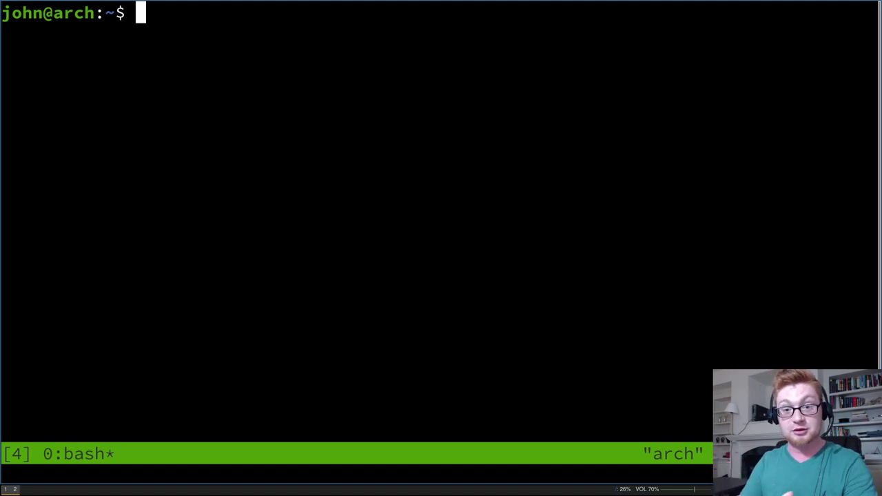
# Step: Bring up the dmenu application launcher over the tmux terminal with Super+D
pyautogui.press('super+d')
# Step: Launch Firefox from the launcher and go to gitlab.com
pyautogui.write('fire')
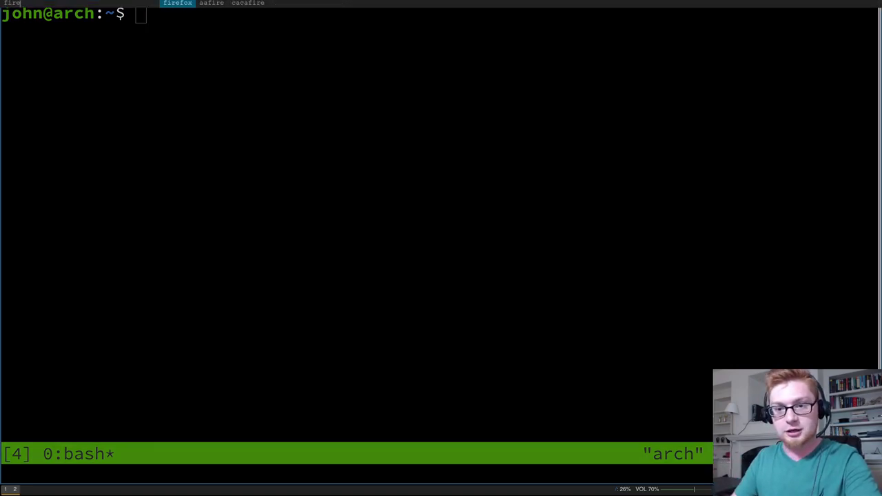
pyautogui.press('Return')
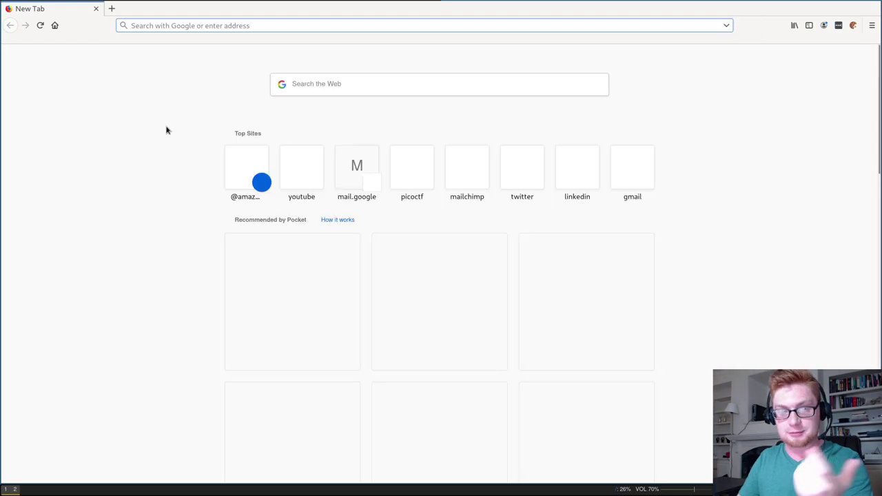
pyautogui.write('google.com/')
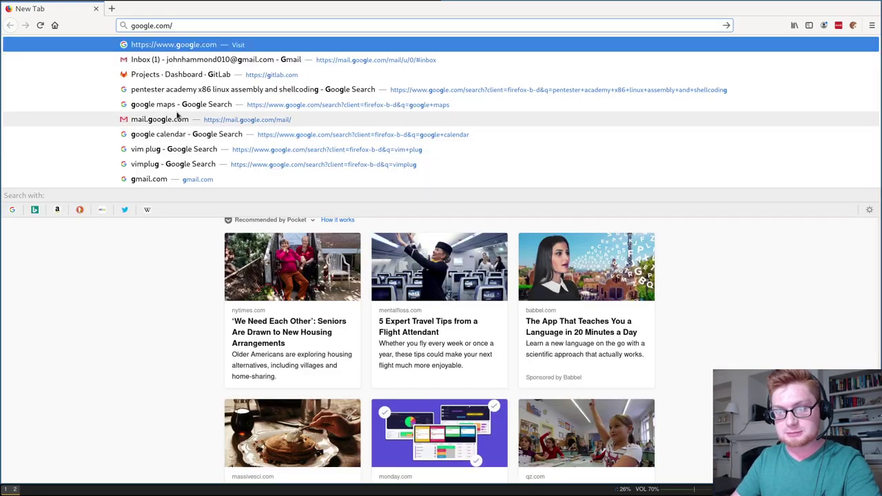
pyautogui.click(90, 297)
pyautogui.hotkey('ctrl', 'l')
pyautogui.write('gitlab.co')
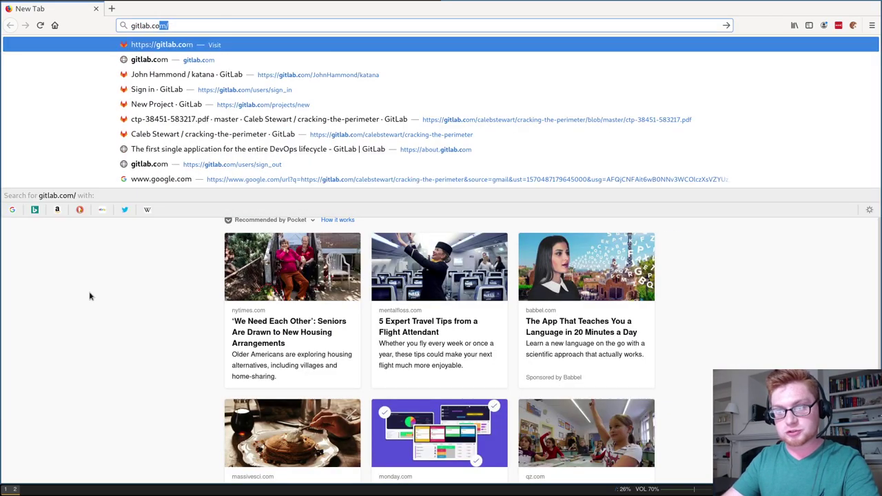
pyautogui.press('Return')
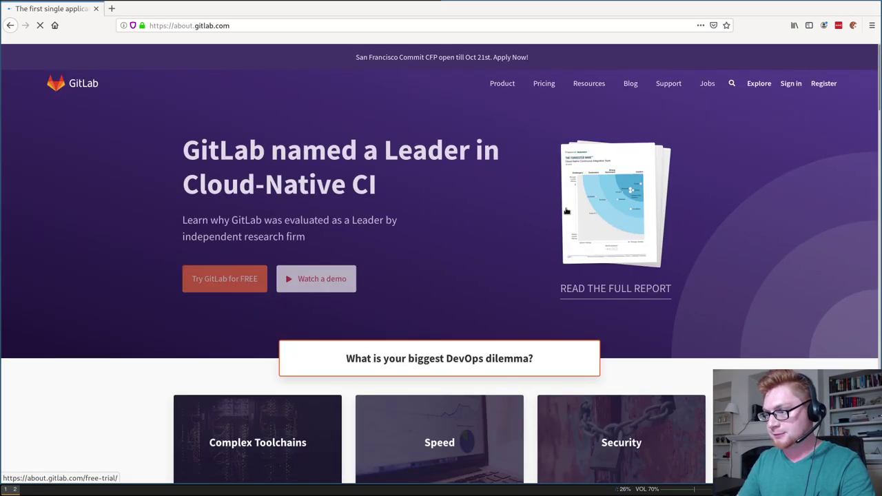
# Step: Sign in to the GitLab account and decline saving the login
pyautogui.click(790, 90)
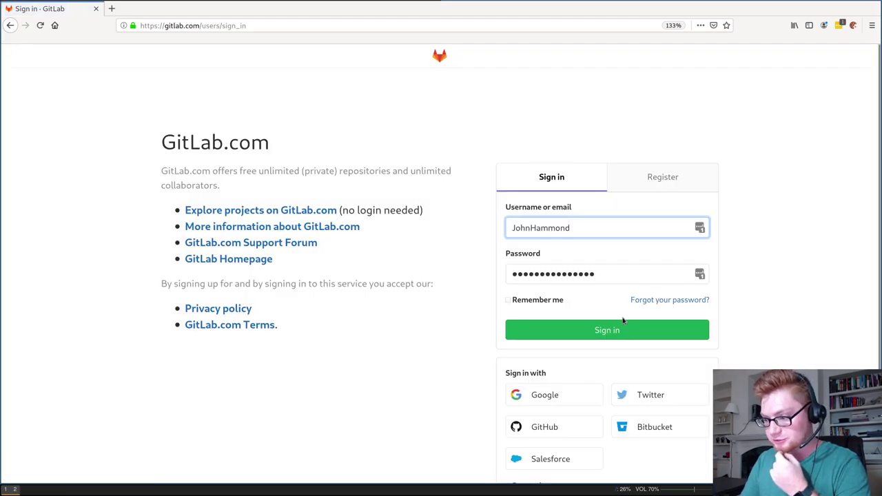
pyautogui.click(624, 328)
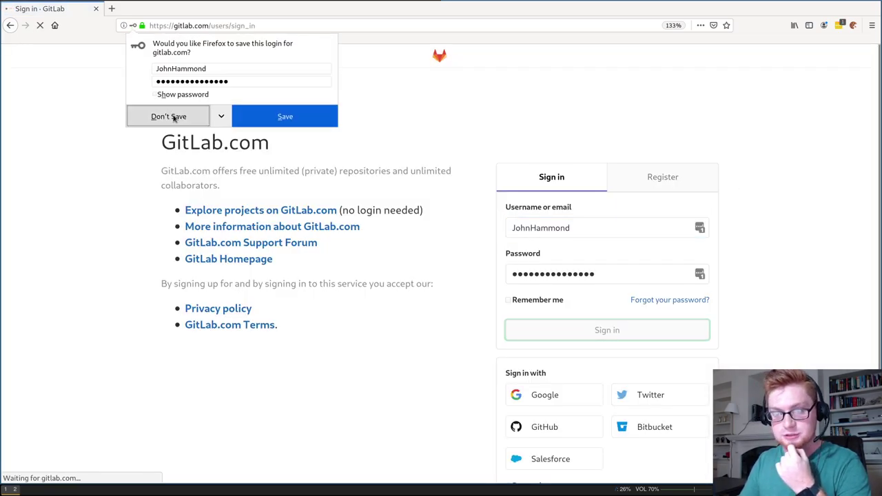
pyautogui.click(173, 117)
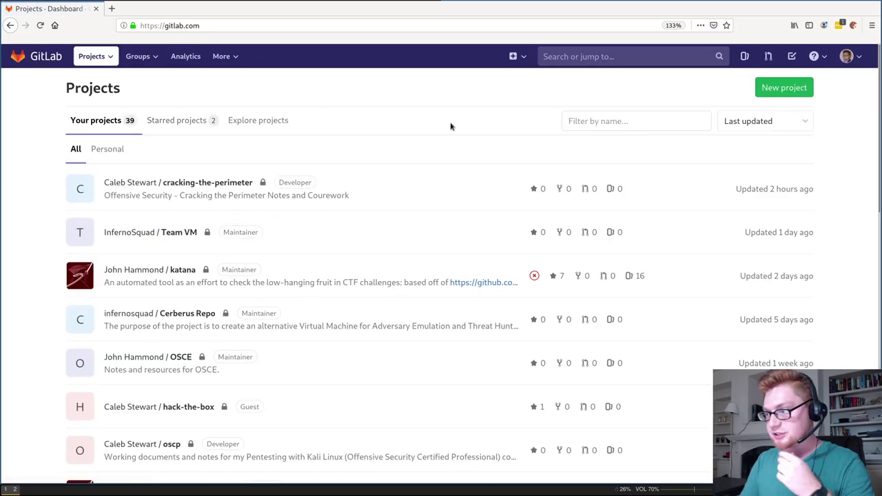
# Step: Start a new project named oscpee with description 'These are my notes and resources for while I was taking OSCP'
pyautogui.click(767, 96)
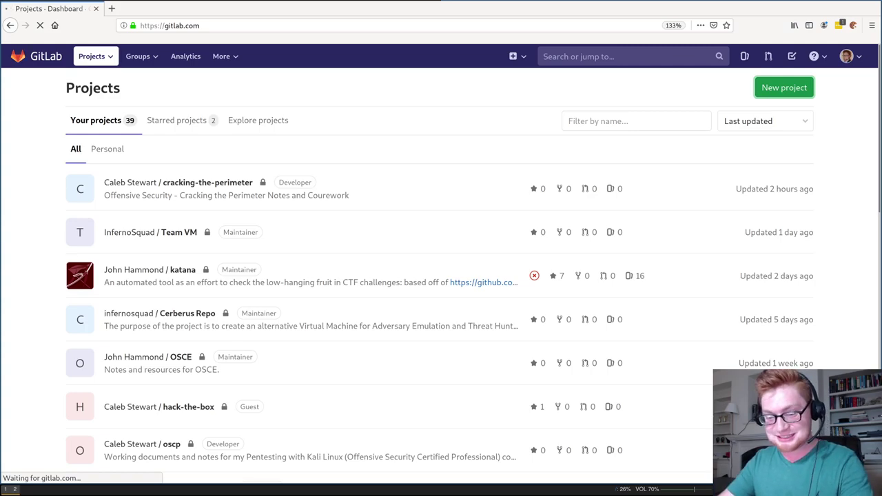
pyautogui.hotkey('ctrl', '+')
pyautogui.hotkey('ctrl', '+')
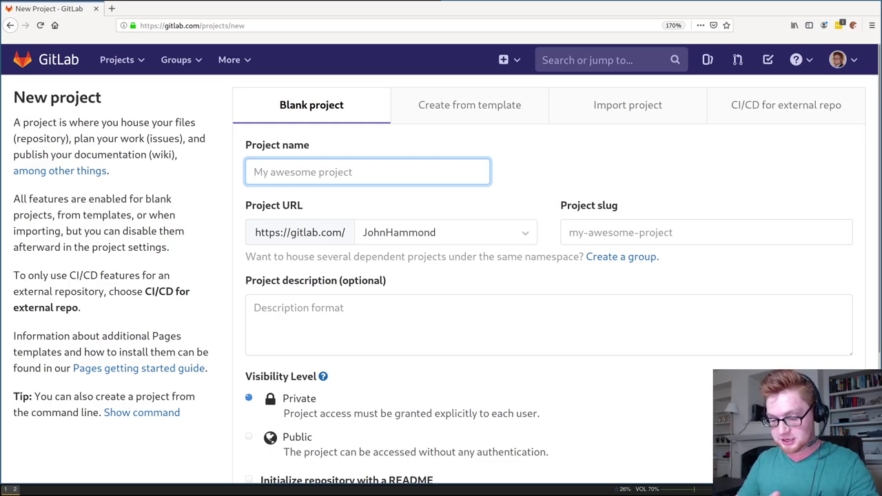
pyautogui.write('oscp')
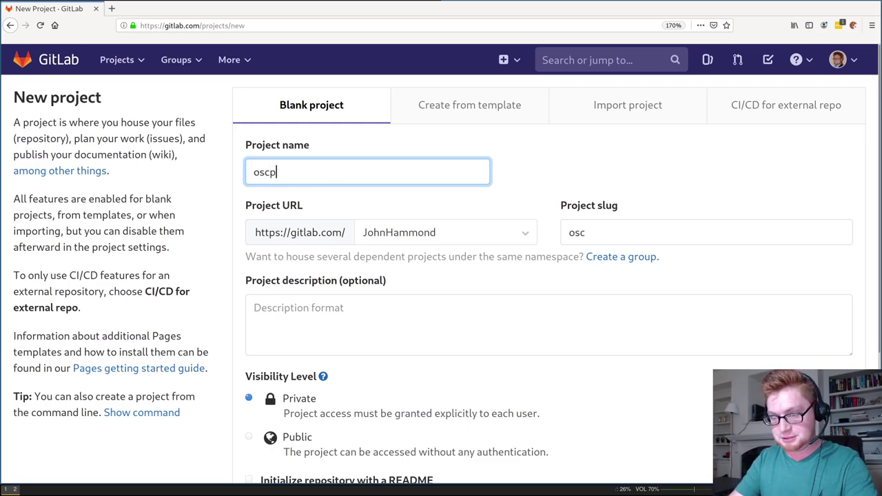
pyautogui.write('ee')
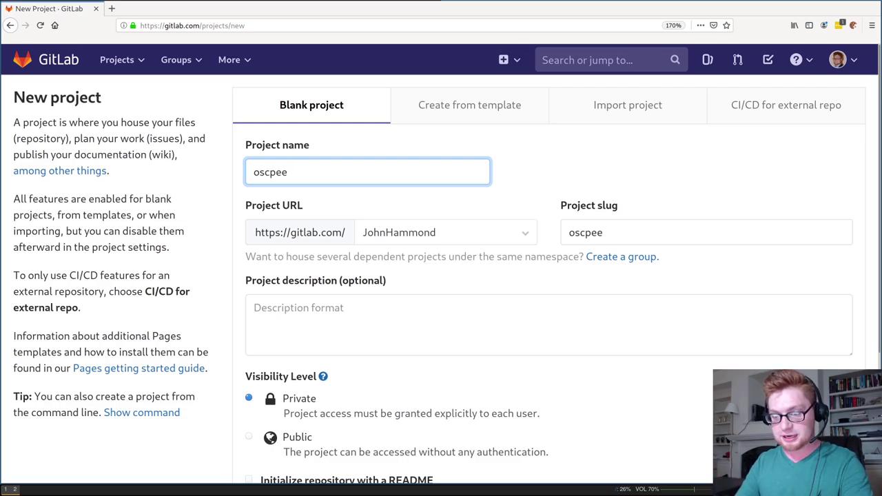
pyautogui.click(467, 331)
pyautogui.write('T')
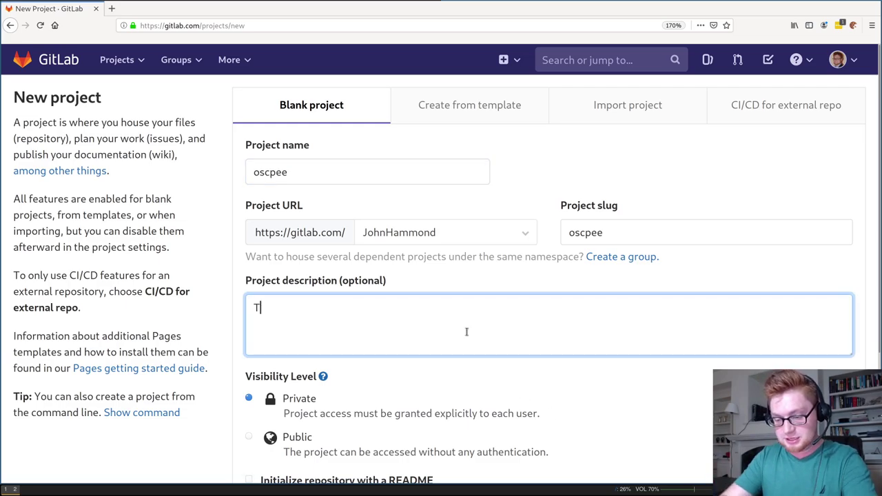
pyautogui.write('hese are my notes an')
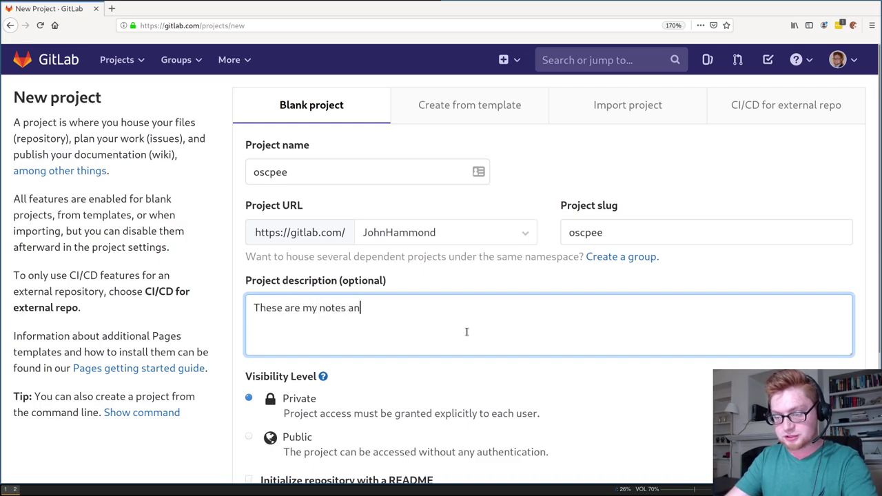
pyautogui.write('d resources for w')
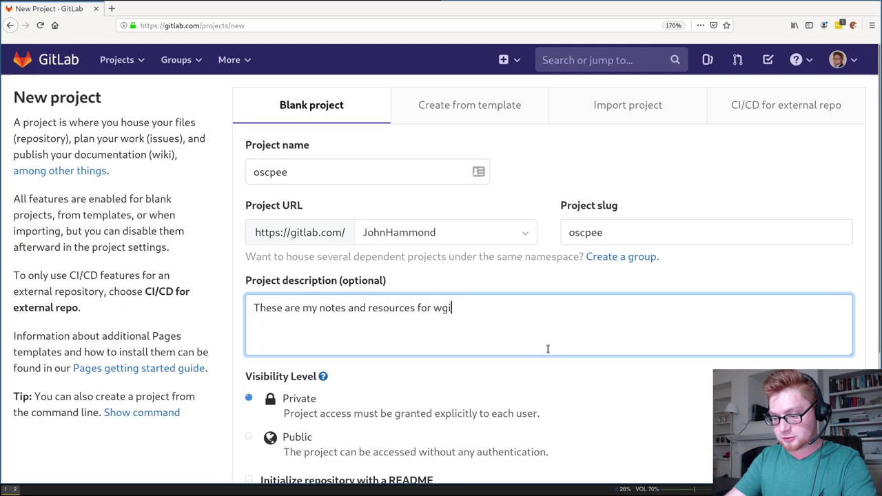
pyautogui.write('hile')
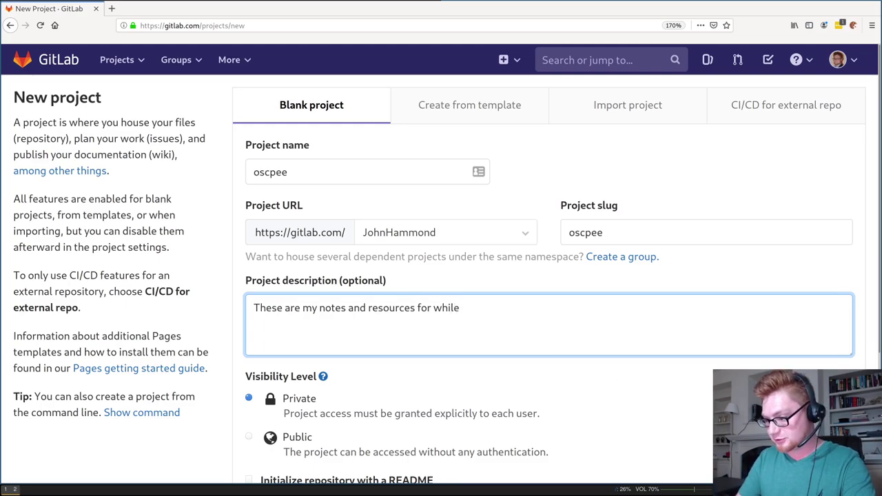
pyautogui.write(' I was taking OSCP')
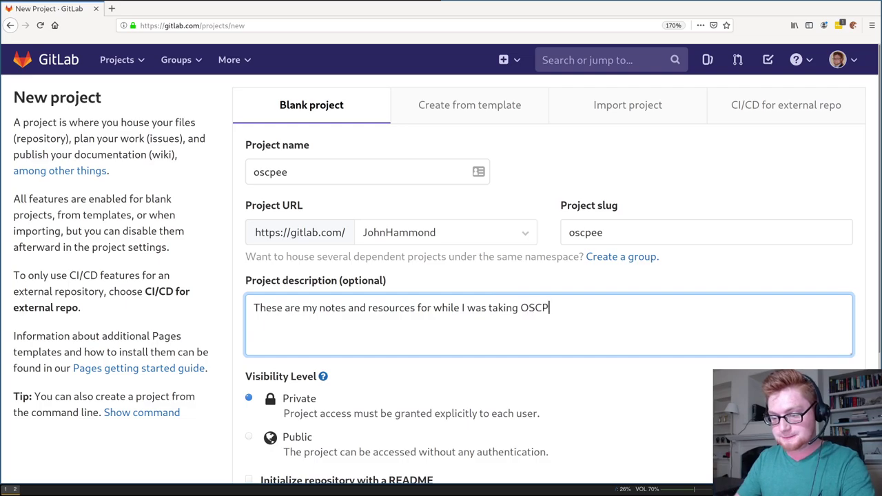
# Step: Create the oscpee project and copy its URL from the address bar
pyautogui.scroll(-3, 439, 358)
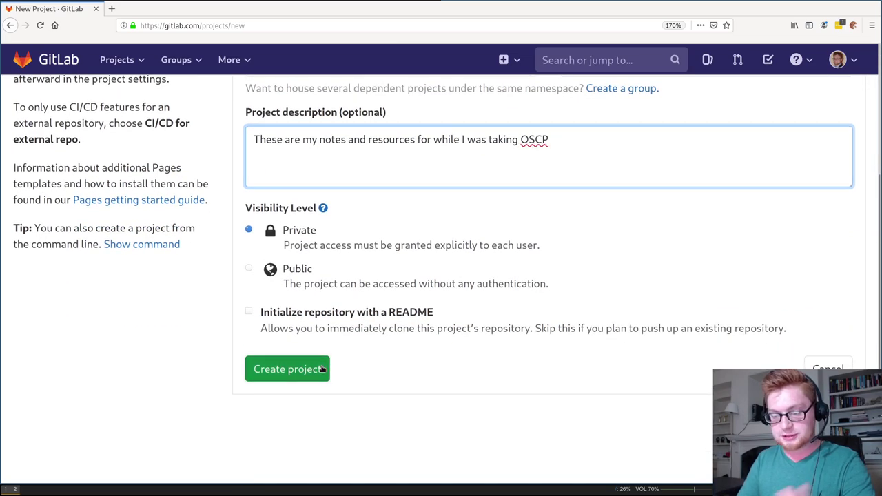
pyautogui.click(321, 369)
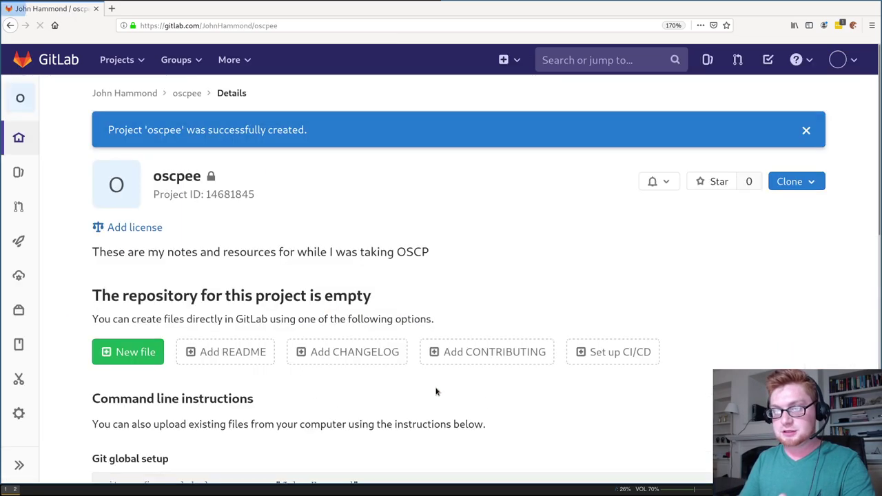
pyautogui.hotkey('ctrl', 'l')
pyautogui.hotkey('ctrl', 'c')
pyautogui.scroll(-1, 451, 289)
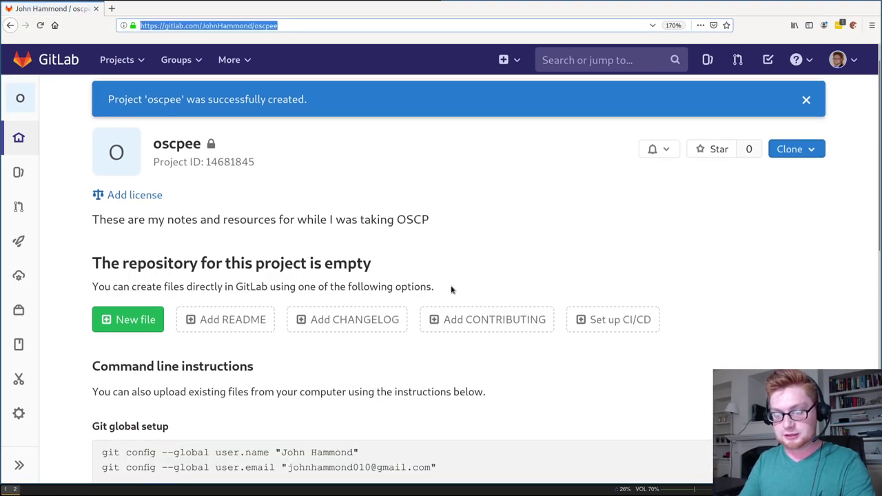
pyautogui.scroll(-5, 451, 290)
pyautogui.scroll(6, 452, 290)
pyautogui.click(496, 249)
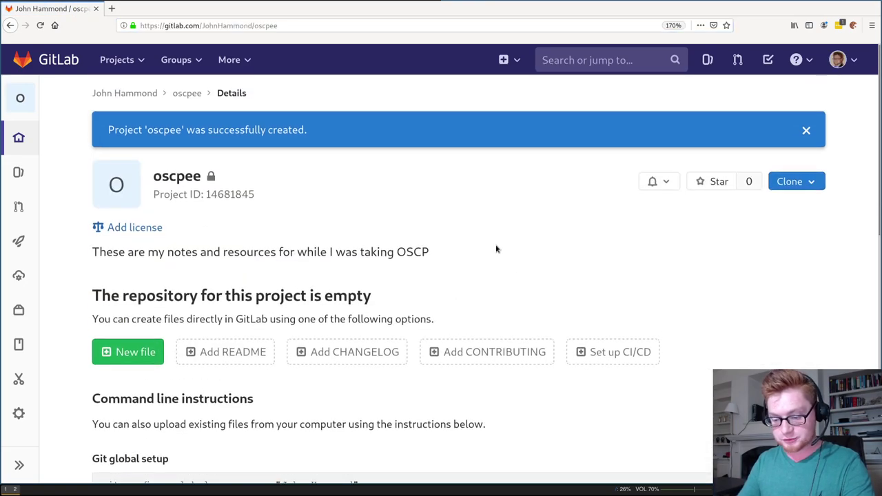
# Step: Git clone the pasted oscpee URL in the terminal, entering the GitLab username and password
pyautogui.press('super+2')
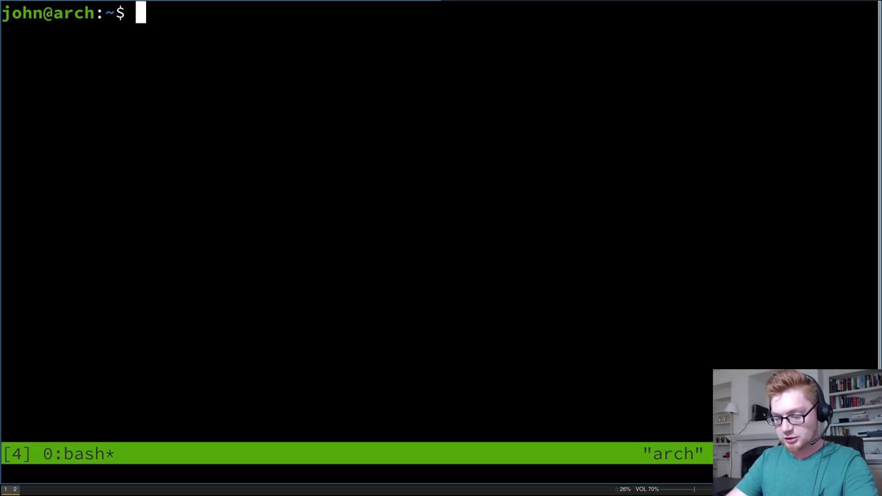
pyautogui.write('git clone ""')
pyautogui.press('Left')
pyautogui.hotkey('ctrl', 'shift', 'v')
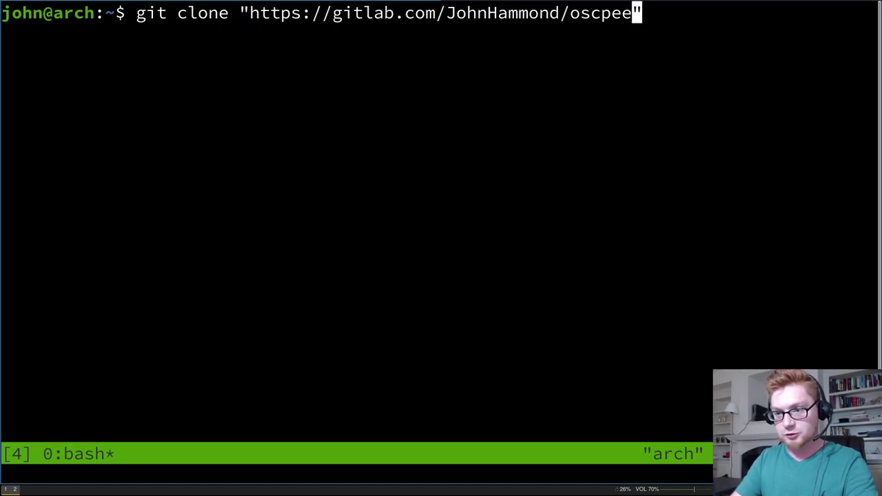
pyautogui.press('Right')
pyautogui.press('Return')
pyautogui.write('Jo')
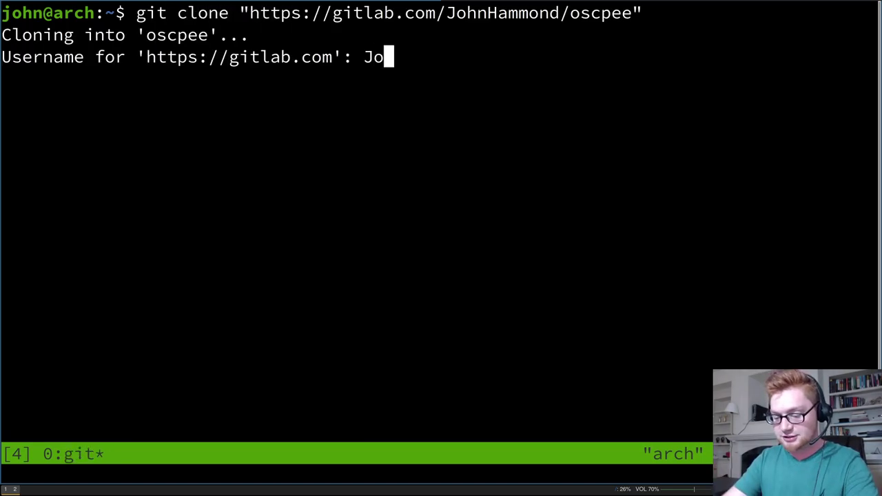
pyautogui.write('hnHammond')
pyautogui.press('Return')
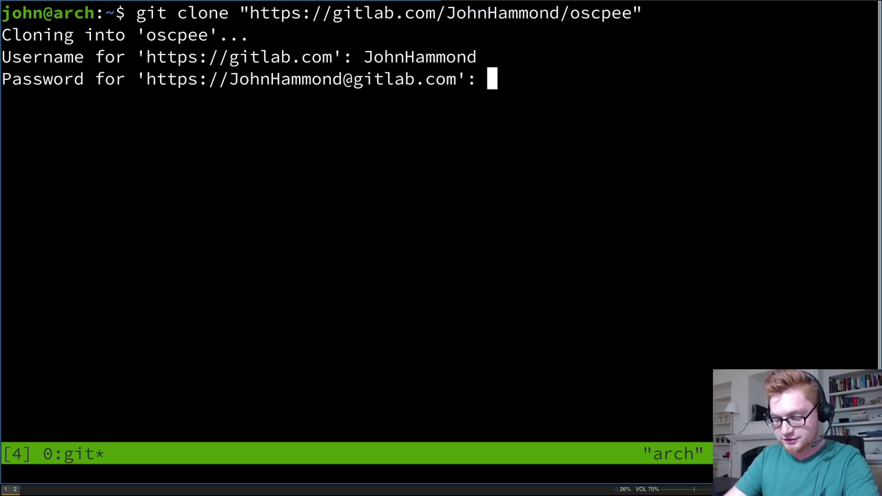
pyautogui.press('Return')
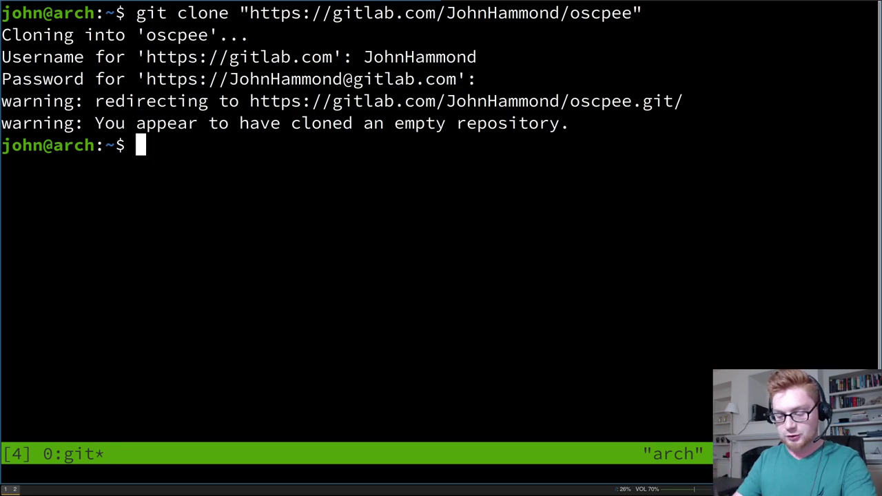
# Step: Draft git install commands (yay, pacman, apt) and cancel them
pyautogui.write('yay -S gi')
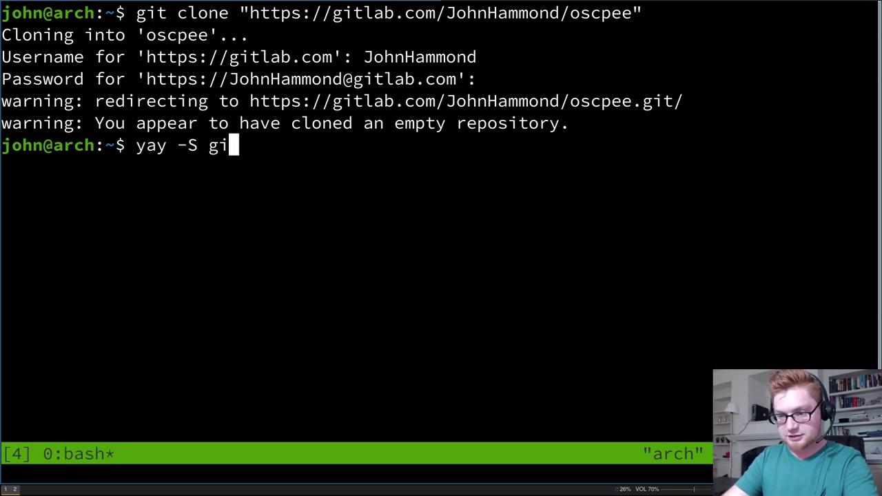
pyautogui.hotkey('ctrl', 'u')
pyautogui.write('sudo pa')
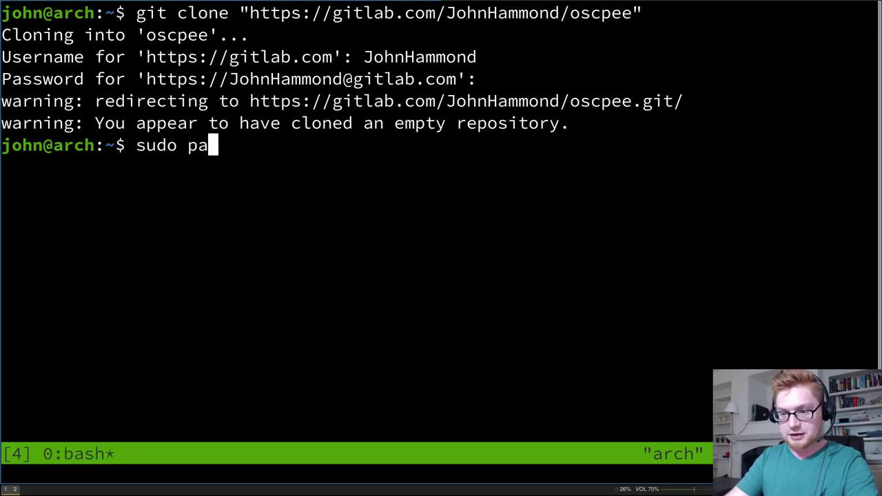
pyautogui.write('cman -S git')
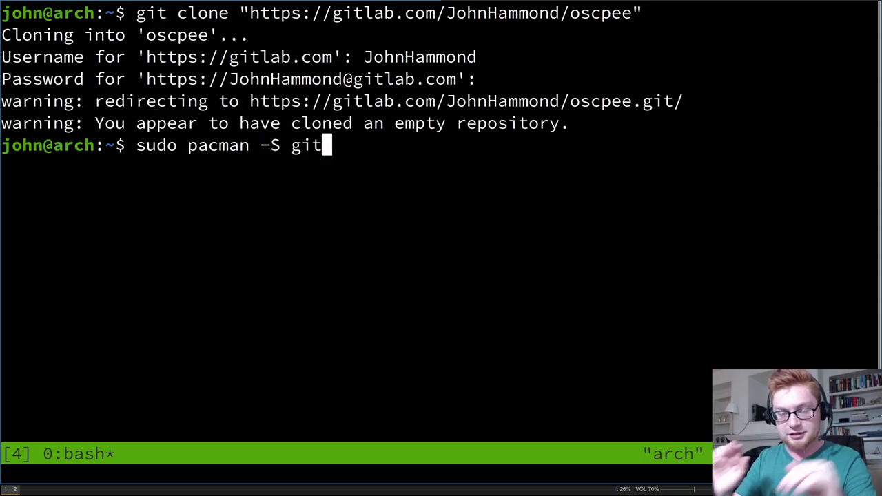
pyautogui.hotkey('ctrl', 'u')
pyautogui.write('apt ')
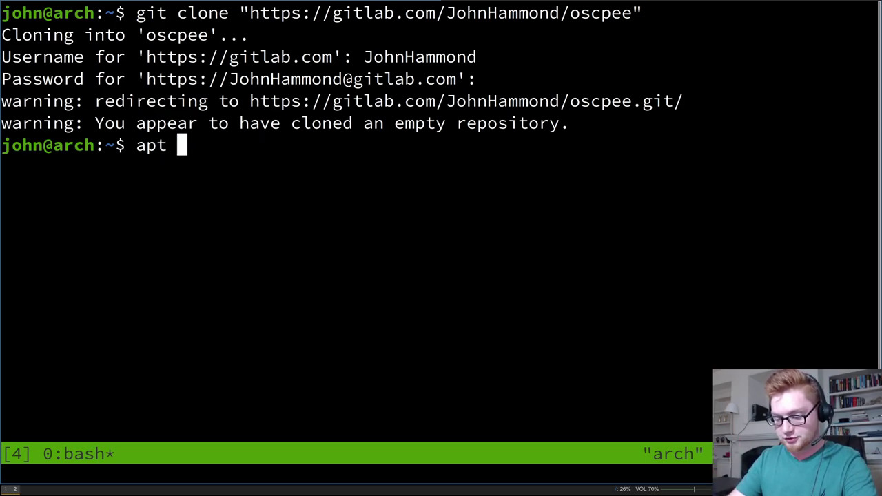
pyautogui.write('install ')
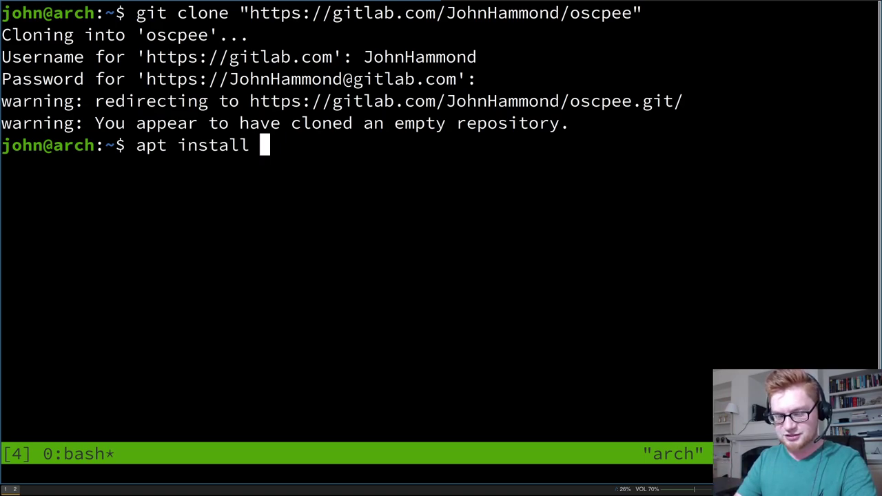
pyautogui.write('git')
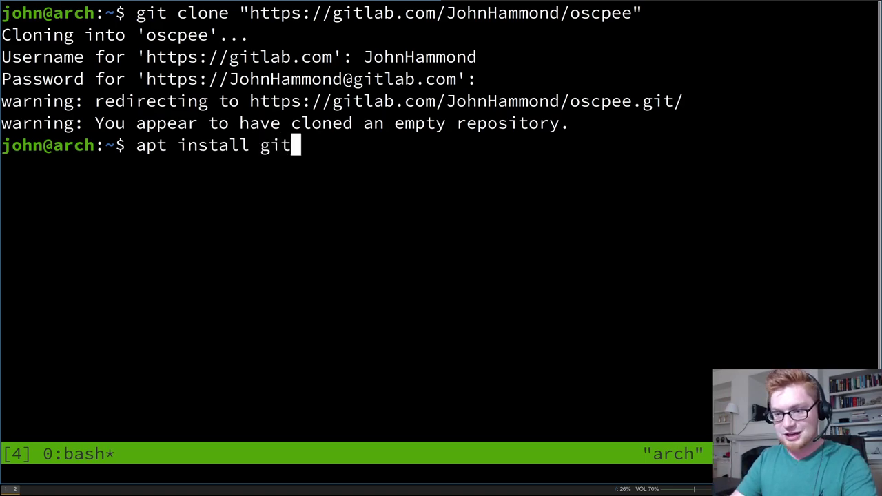
pyautogui.hotkey('ctrl', 'c')
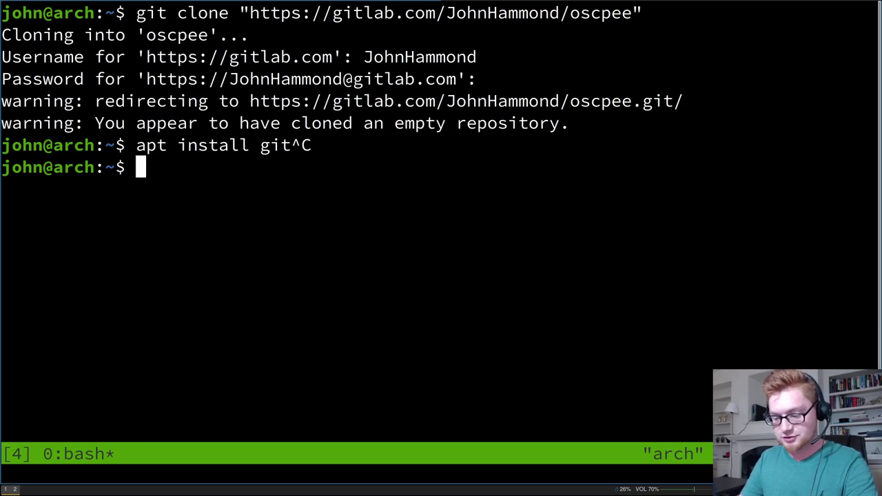
# Step: Move into oscpee, list its contents, and open README.md in vim
pyautogui.write('cd ')
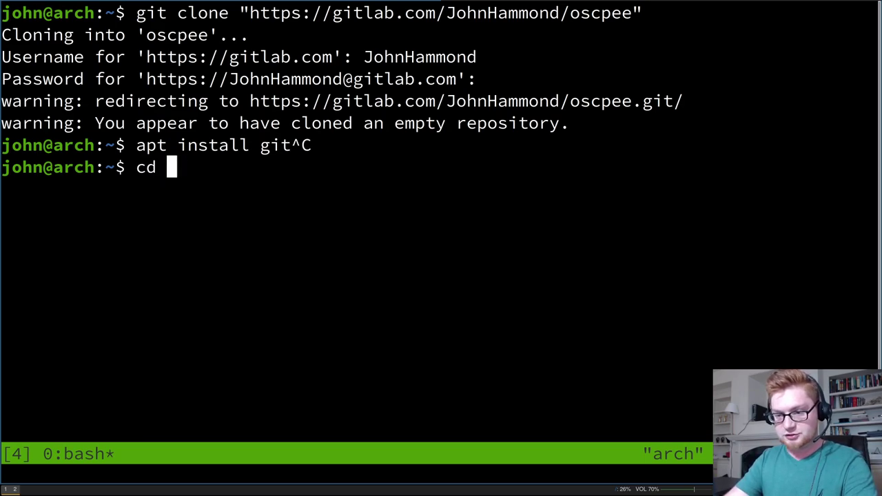
pyautogui.write('oscpee/')
pyautogui.press('Return')
pyautogui.hotkey('ctrl', 'l')
pyautogui.write('ls')
pyautogui.press('Return')
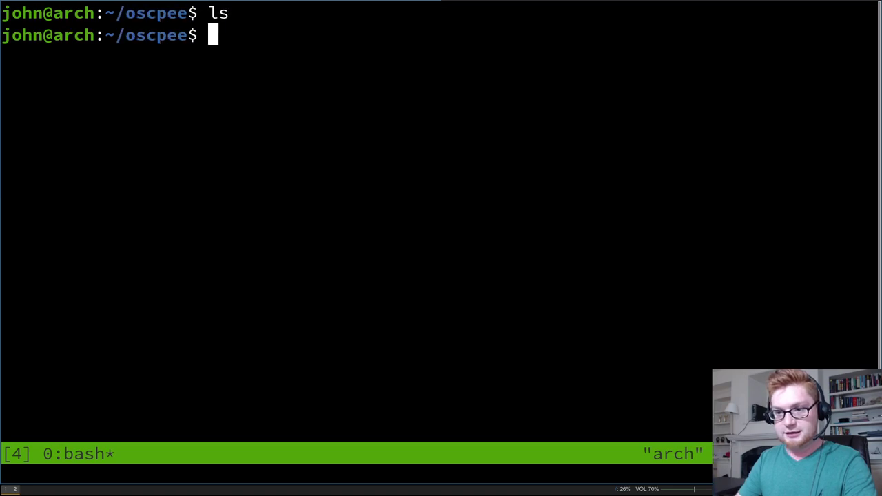
pyautogui.write('vim REA')
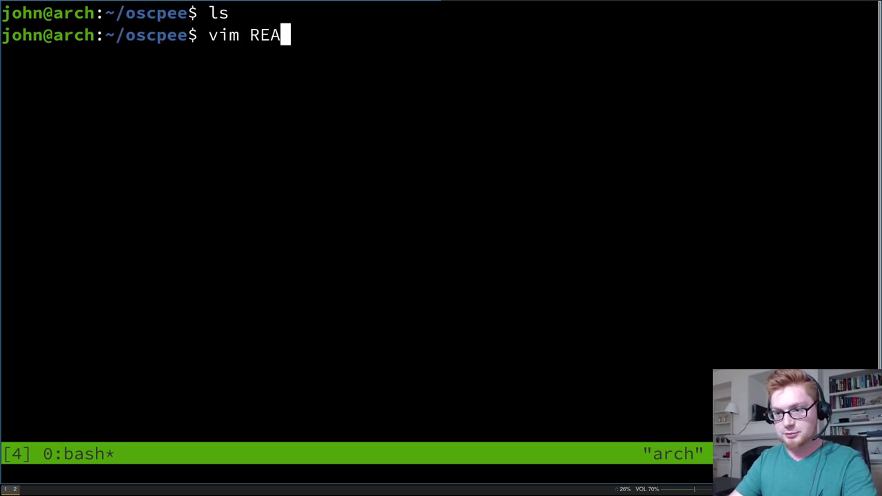
pyautogui.write('DME.md')
pyautogui.press('Return')
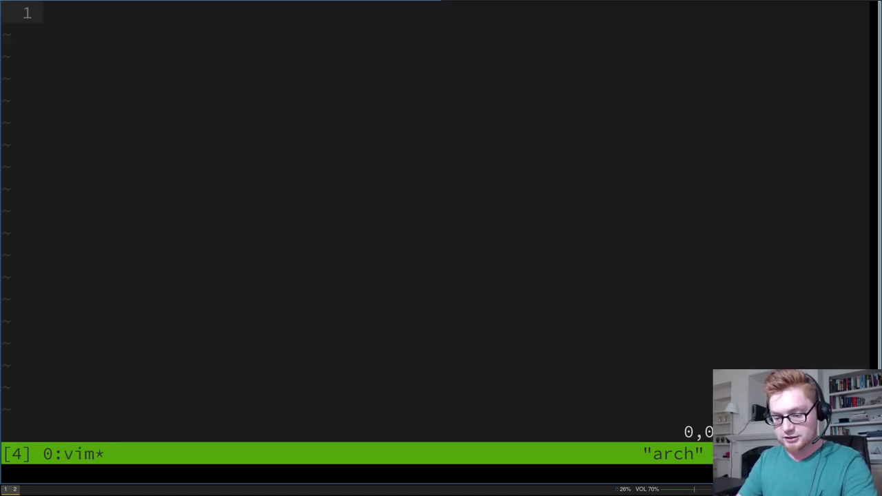
# Step: Write the '# OSCP Notes' heading, an author byline dated October 6th, 2019, a divider, and 'These are all my notes'
pyautogui.press('#')
pyautogui.write('i# OS')
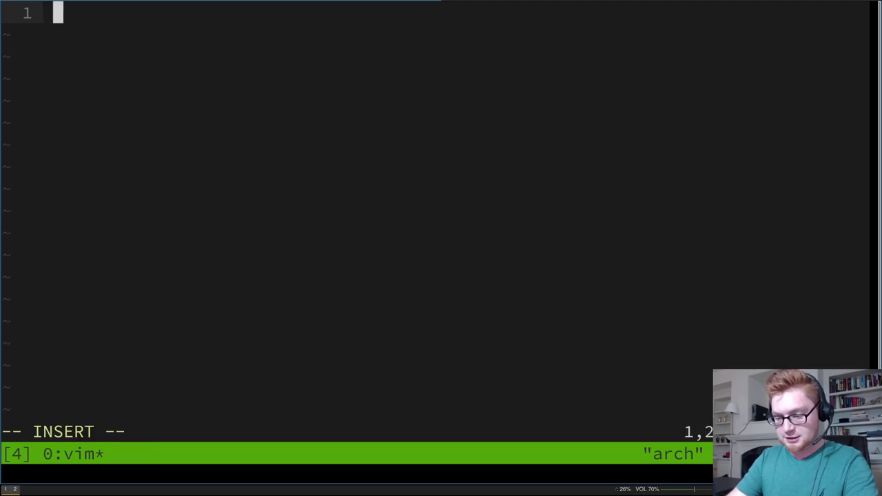
pyautogui.write('CP Notes')
pyautogui.press('Return')
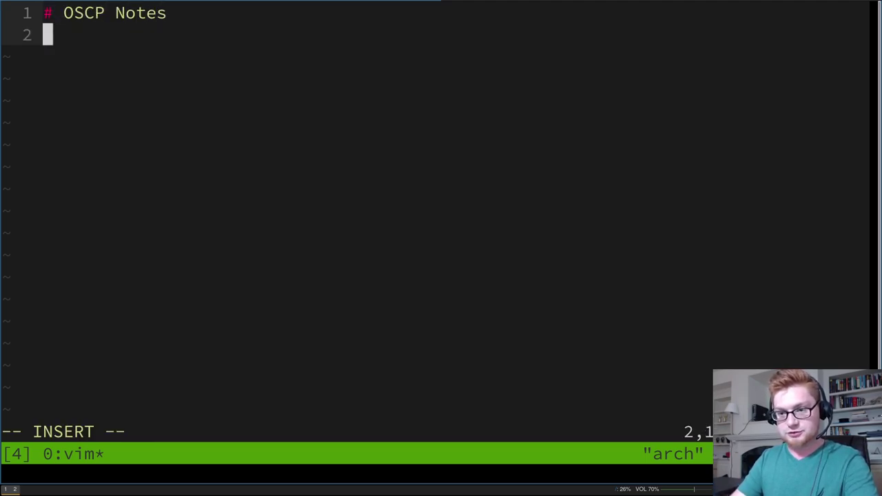
pyautogui.press('Return')
pyautogui.press('Return')
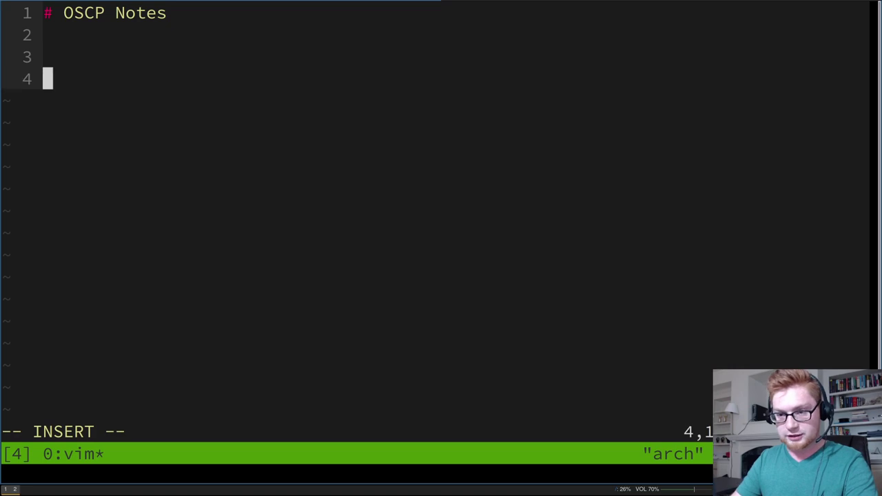
pyautogui.press('BackSpace')
pyautogui.write('> John Hammond')
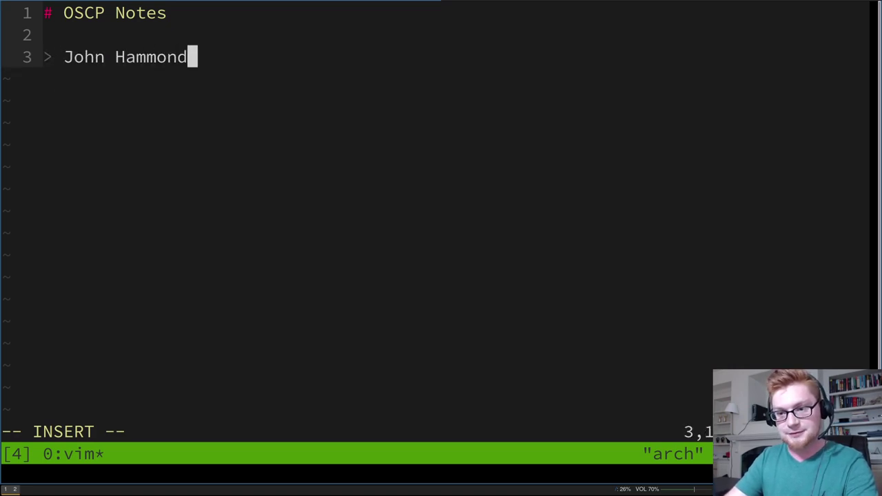
pyautogui.write(' | October ')
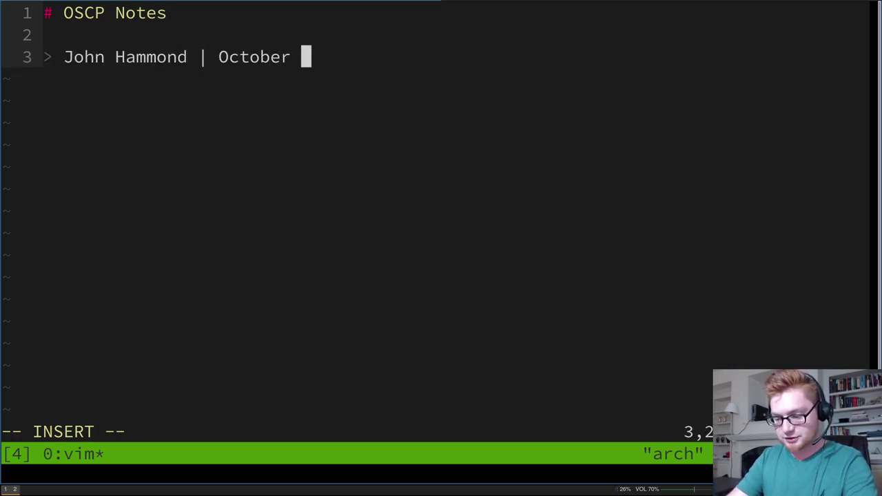
pyautogui.write('6th, 2019')
pyautogui.press('Return')
pyautogui.press('Return')
pyautogui.write('-')
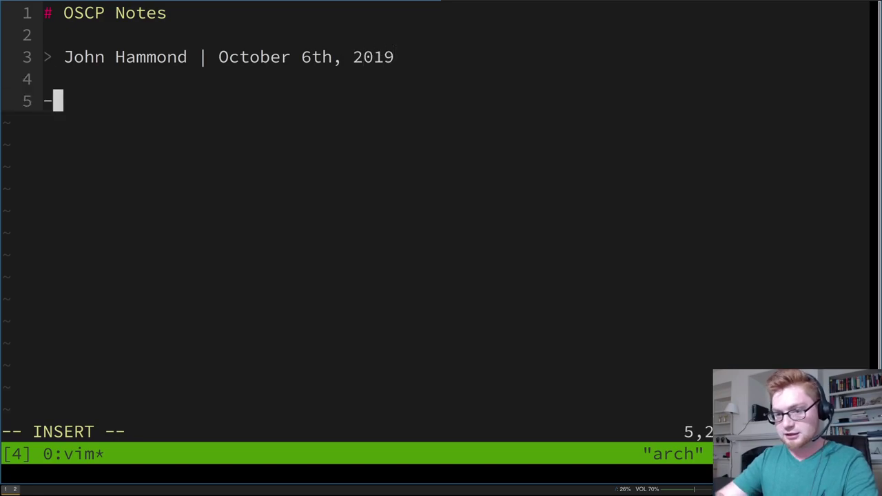
pyautogui.write('--------------------')
pyautogui.press('Return')
pyautogui.press('Return')
pyautogui.write('T')
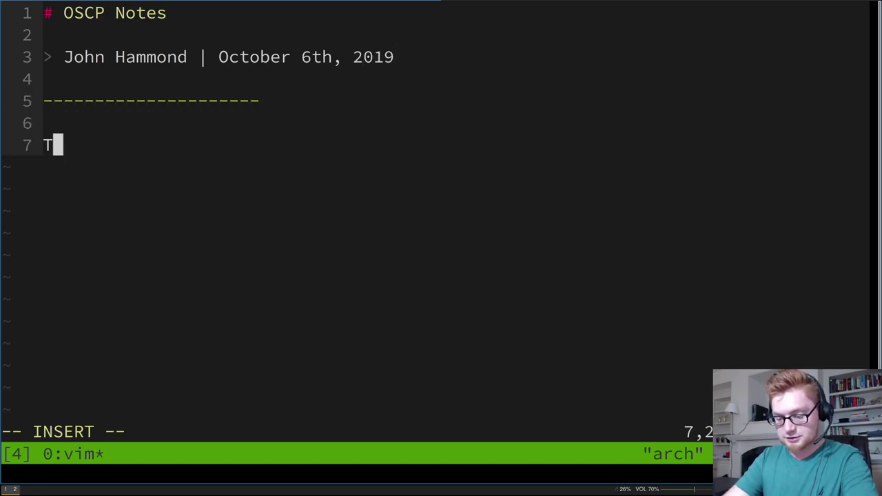
pyautogui.write('hese are all my notes1')
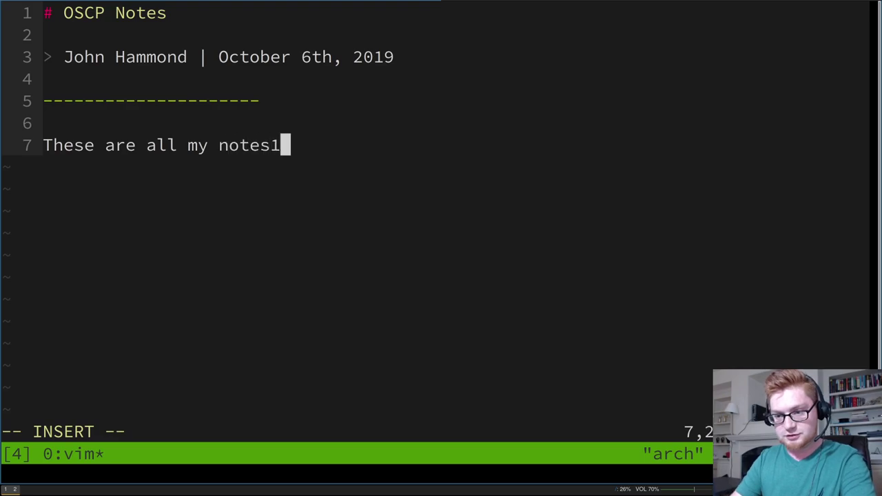
pyautogui.press('BackSpace')
# Step: End the sentence with '!' and save README.md with :wq
pyautogui.write('!')
pyautogui.press('Escape')
pyautogui.write(':wq')
pyautogui.press('Return')
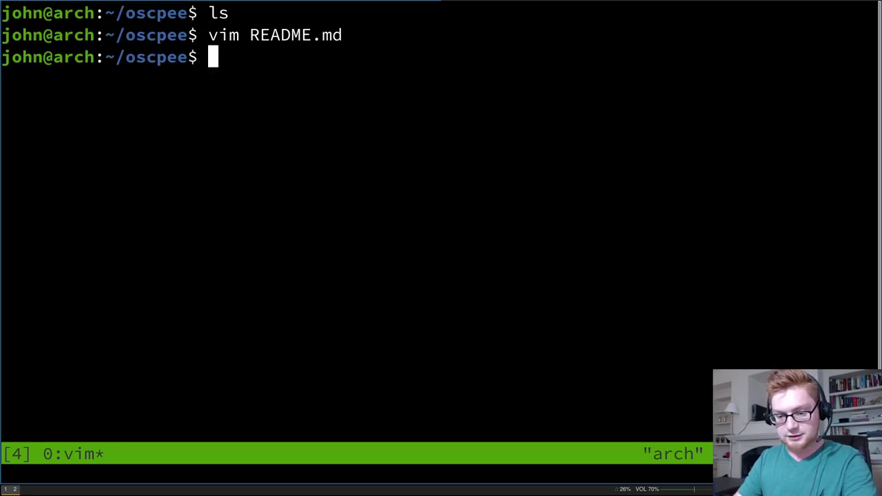
# Step: Stage README.md and commit it with the message 'Added intial README.'
pyautogui.write('git add .')
pyautogui.press('Return')
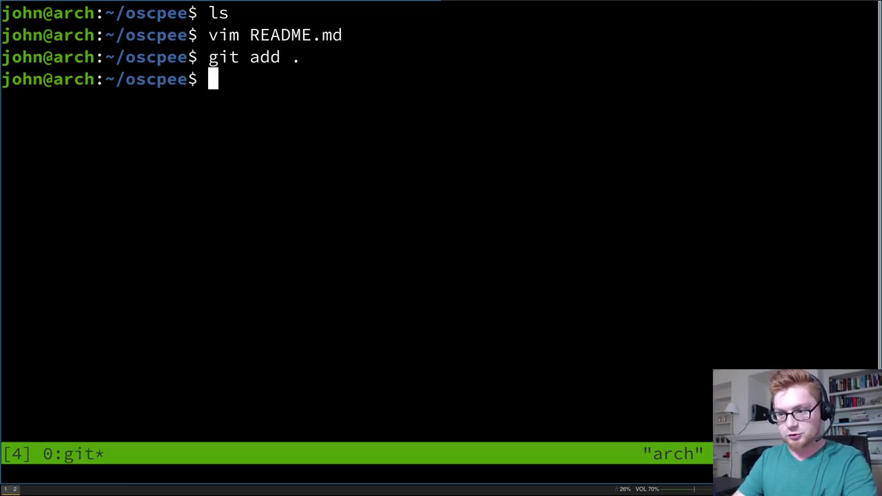
pyautogui.write('git commit')
pyautogui.press('Return')
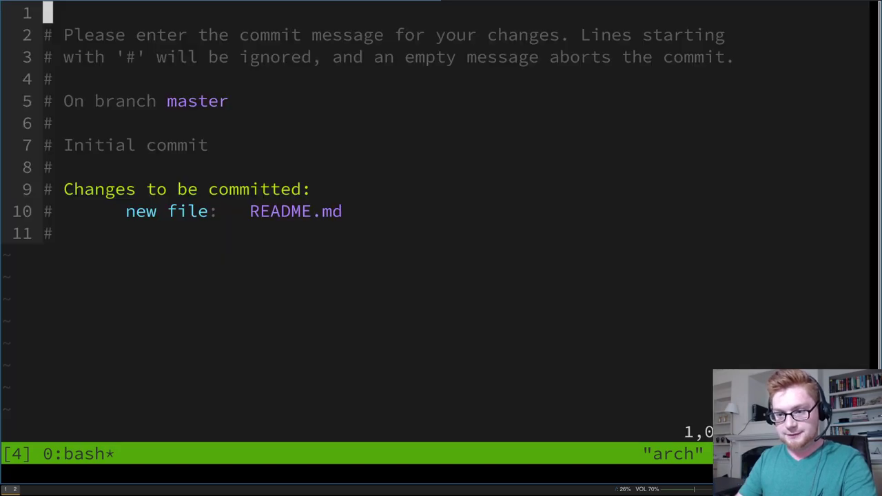
pyautogui.write('iAdded intial')
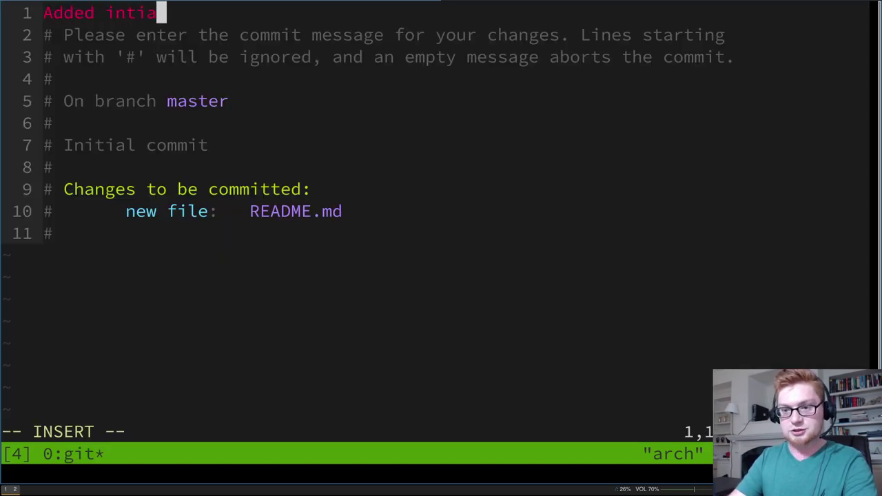
pyautogui.write(' README.')
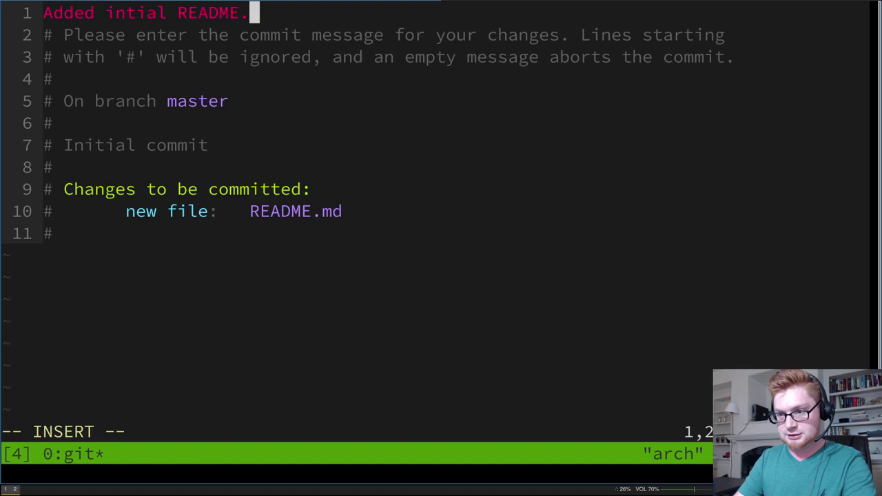
pyautogui.press('Escape')
pyautogui.write(':wq')
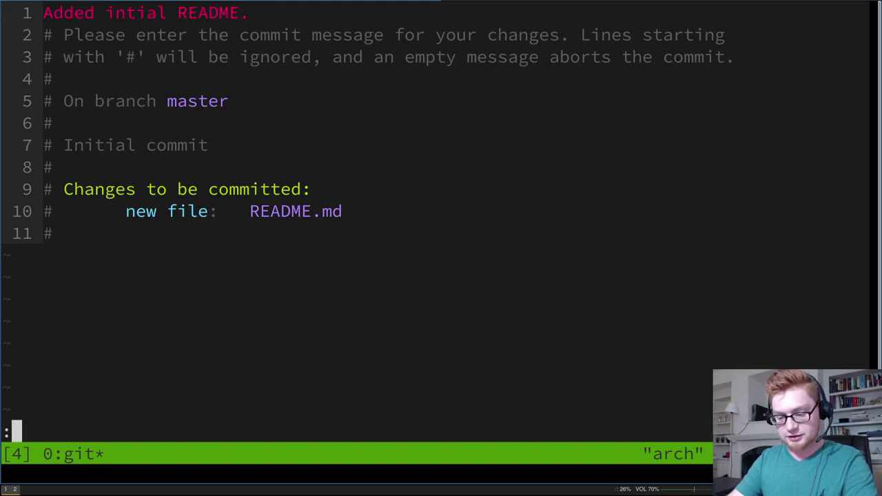
pyautogui.press('Return')
# Step: Push the commit to GitLab with the account credentials and reload the project page in Firefox
pyautogui.write('git push')
pyautogui.press('Return')
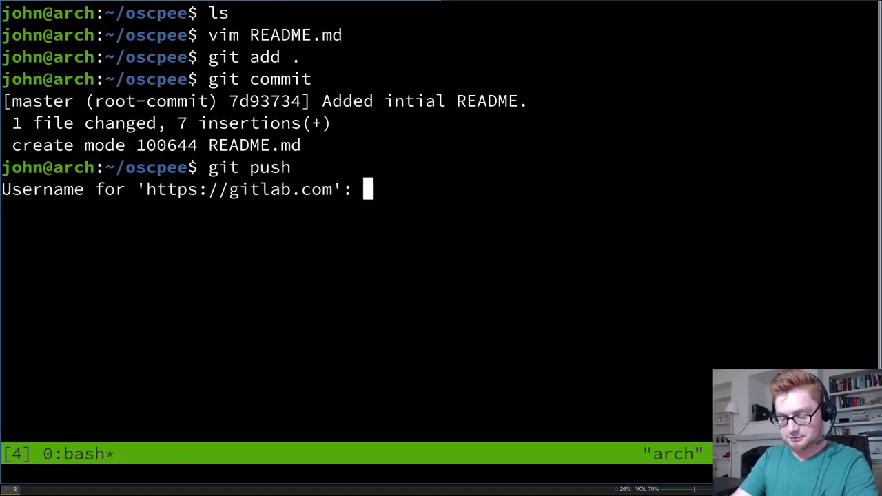
pyautogui.write('JohnHammond')
pyautogui.press('Return')
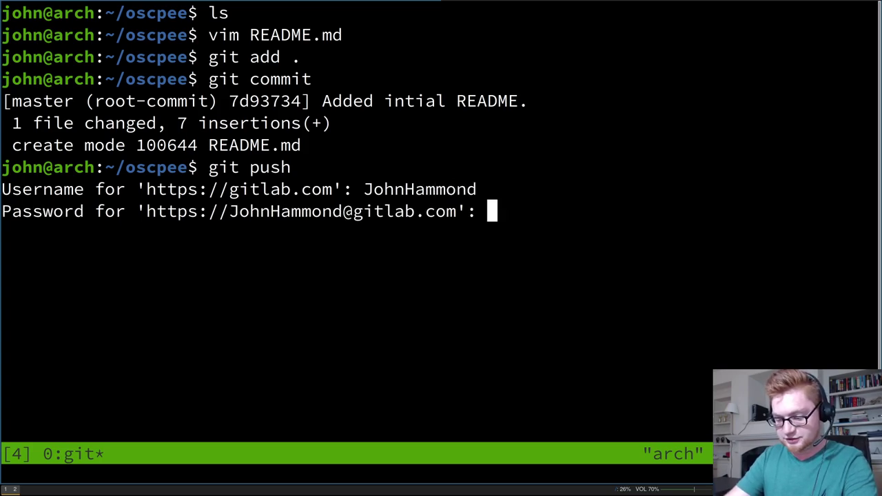
pyautogui.press('Return')
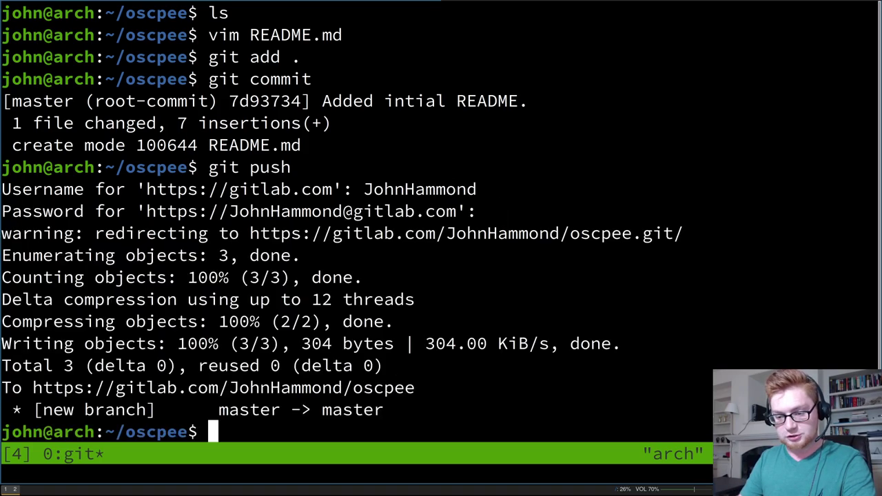
pyautogui.hotkey('alt', 'Tab')
pyautogui.press('F5')
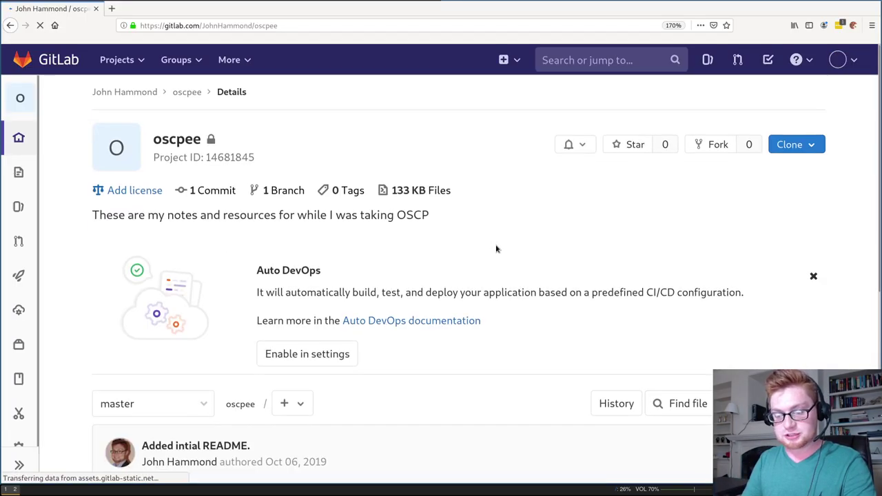
# Step: Scroll to the rendered README.md preview and highlight, then clear, the byline
pyautogui.scroll(-3, 496, 249)
pyautogui.scroll(-3, 496, 248)
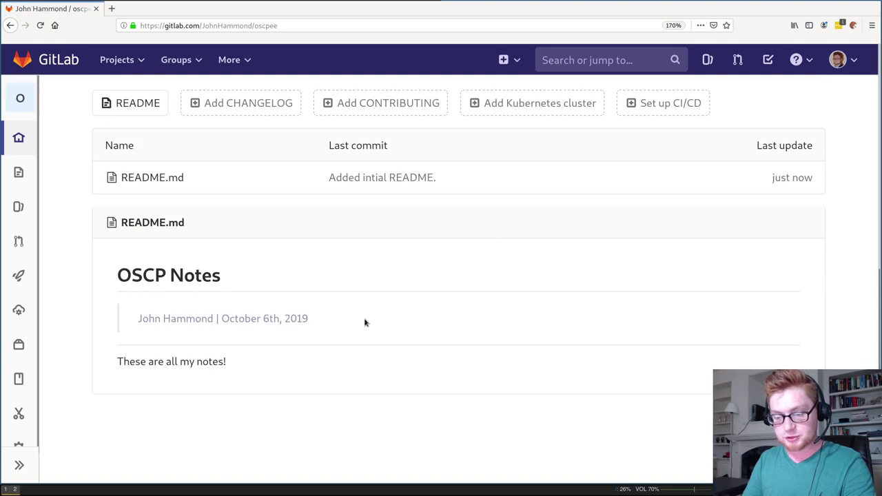
pyautogui.moveTo(305, 354); pyautogui.dragTo(282, 277)
pyautogui.click(310, 279)
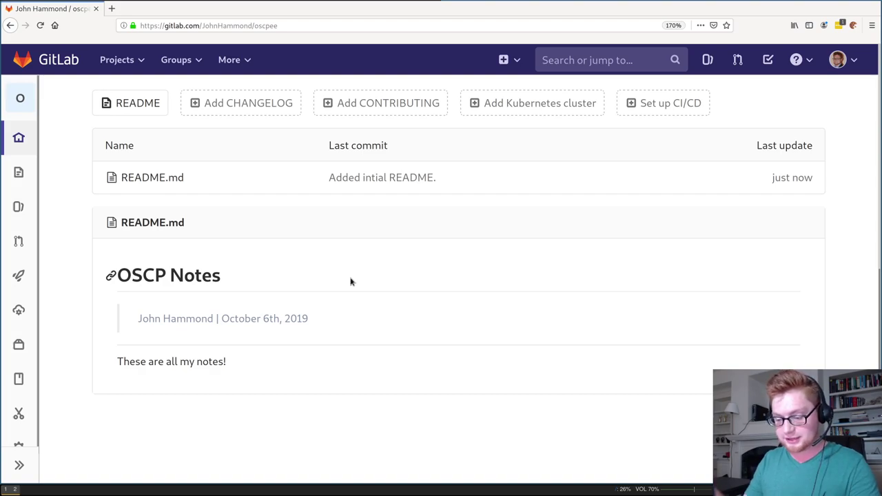
# Step: Search 'oscp markdown to pdf' in a new tab and open the OSCP exam report template repository
pyautogui.hotkey('ctrl', 't')
pyautogui.write('oscp t')
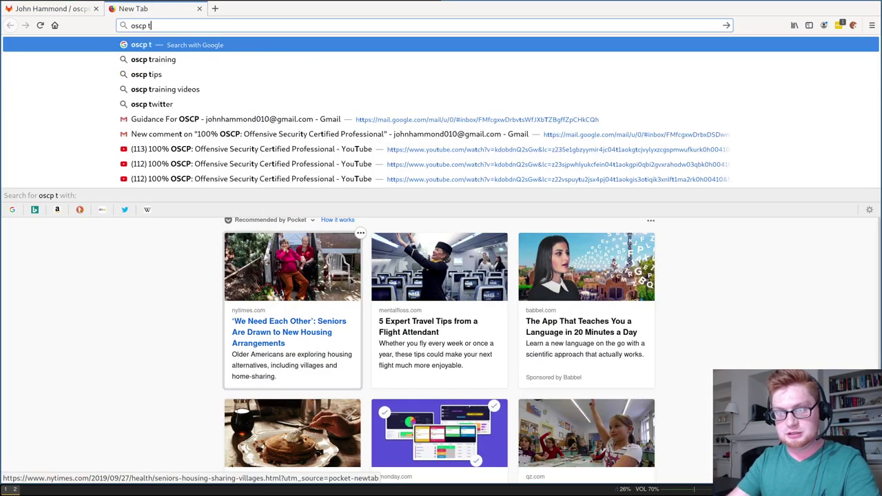
pyautogui.press('BackSpace')
pyautogui.write('markdown t')
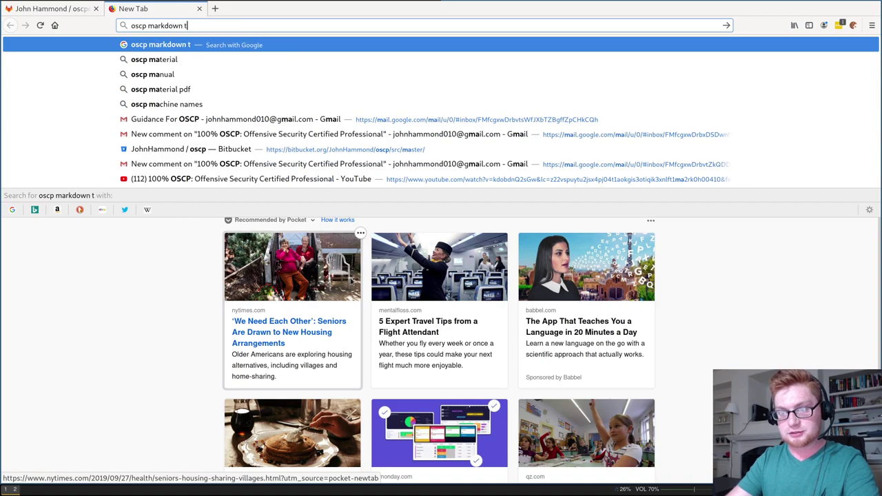
pyautogui.write('o pdf')
pyautogui.press('Return')
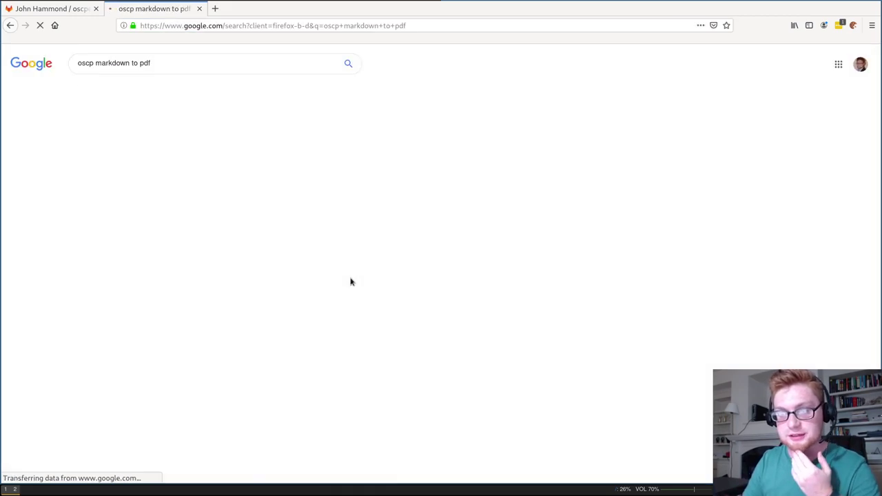
pyautogui.click(248, 207)
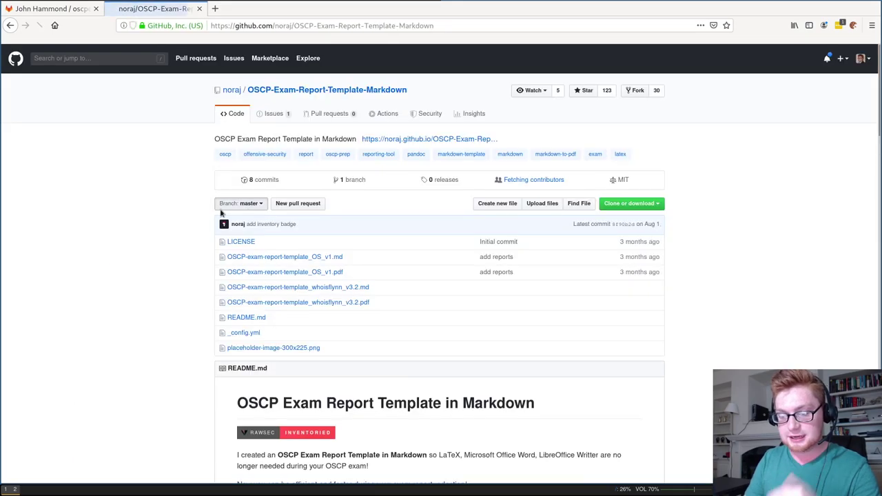
# Step: Zoom in and read through the README, selecting the nine-line pandoc command
pyautogui.click(222, 206)
pyautogui.click(161, 211)
pyautogui.hotkey('ctrl', '+')
pyautogui.hotkey('ctrl', '+')
pyautogui.hotkey('ctrl', '+')
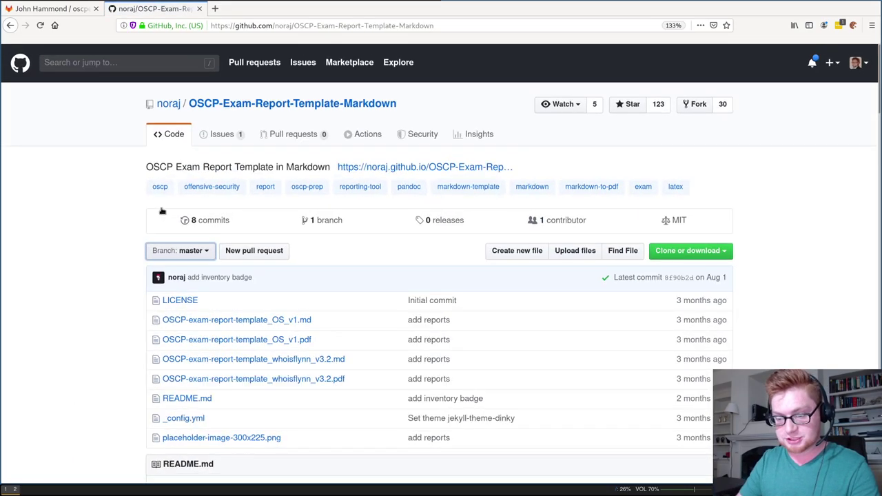
pyautogui.scroll(-5, 160, 214)
pyautogui.scroll(-3, 109, 227)
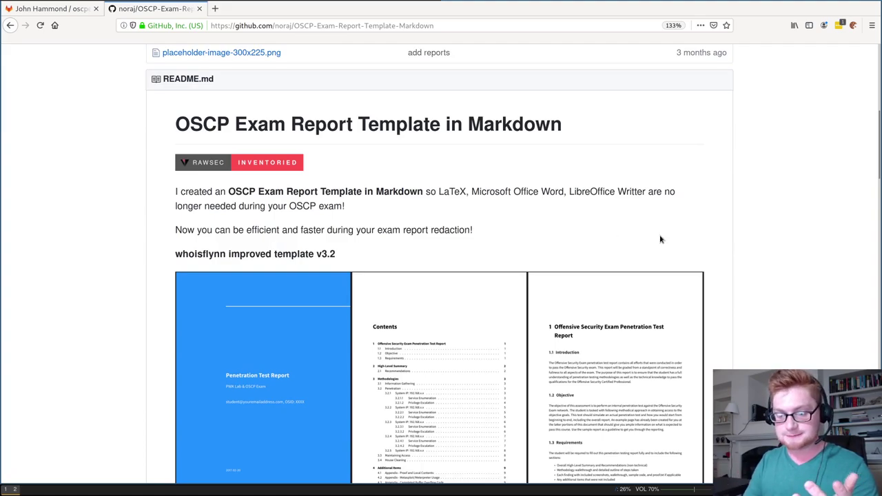
pyautogui.scroll(-3, 661, 239)
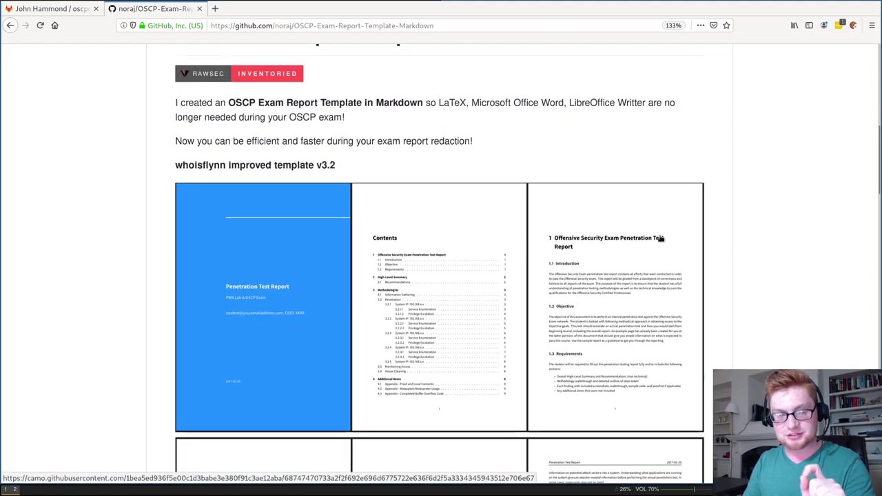
pyautogui.scroll(-10, 660, 238)
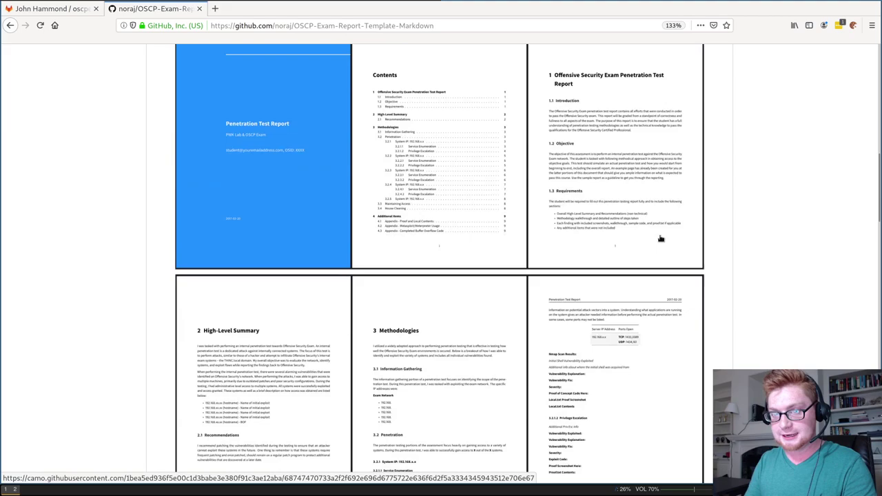
pyautogui.scroll(-20, 660, 238)
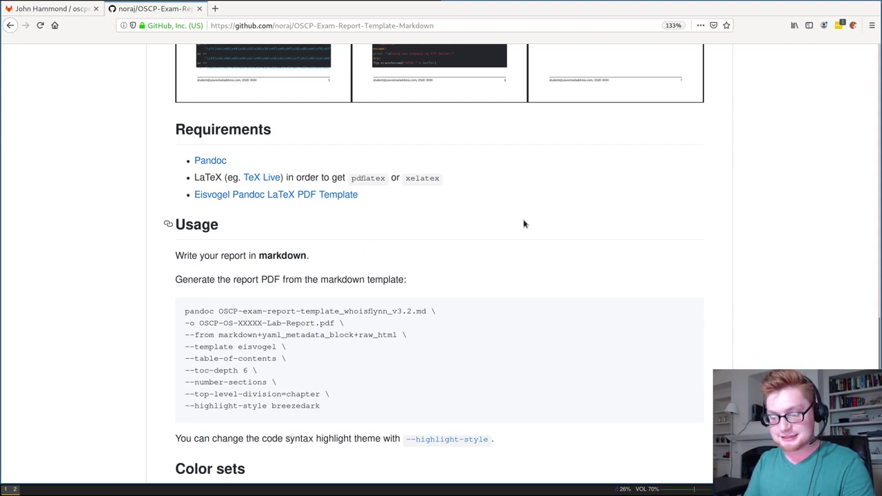
pyautogui.scroll(-2, 524, 224)
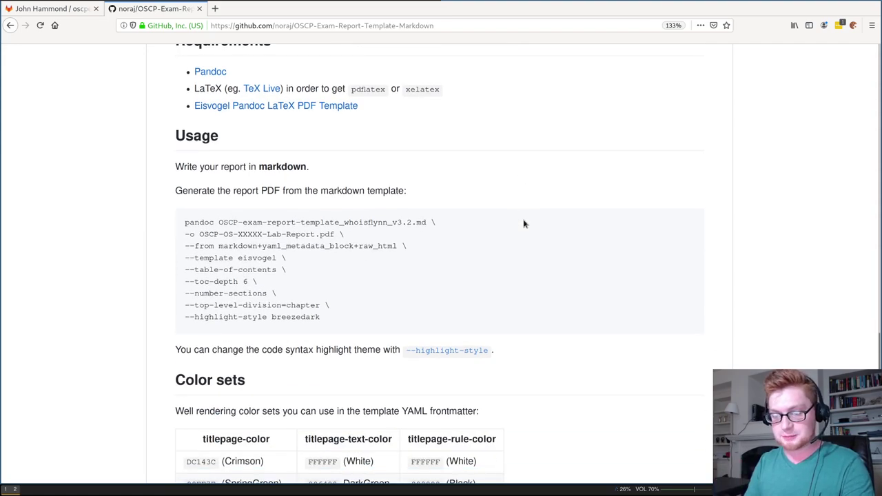
pyautogui.scroll(-1, 524, 224)
pyautogui.moveTo(345, 260); pyautogui.dragTo(182, 165)
pyautogui.click(403, 210)
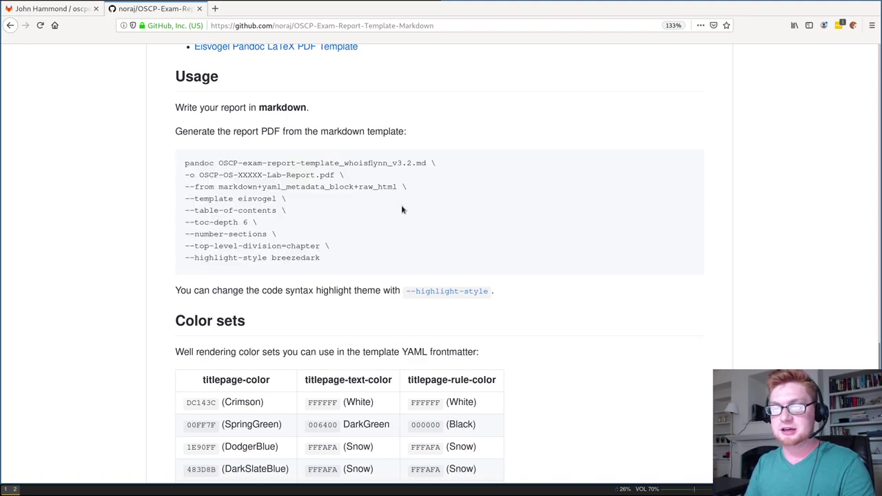
# Step: Open the Eisvogel template repository from the README credits in a new tab
pyautogui.scroll(-7, 403, 209)
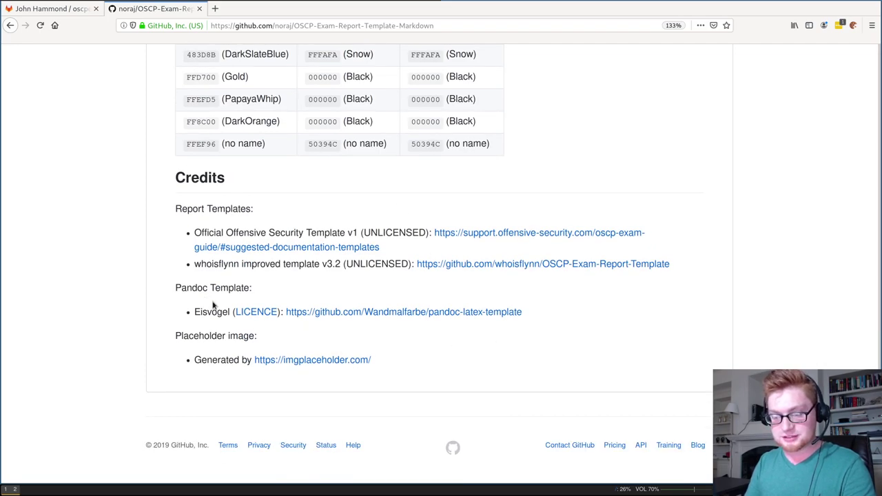
pyautogui.moveTo(196, 311); pyautogui.dragTo(219, 312)
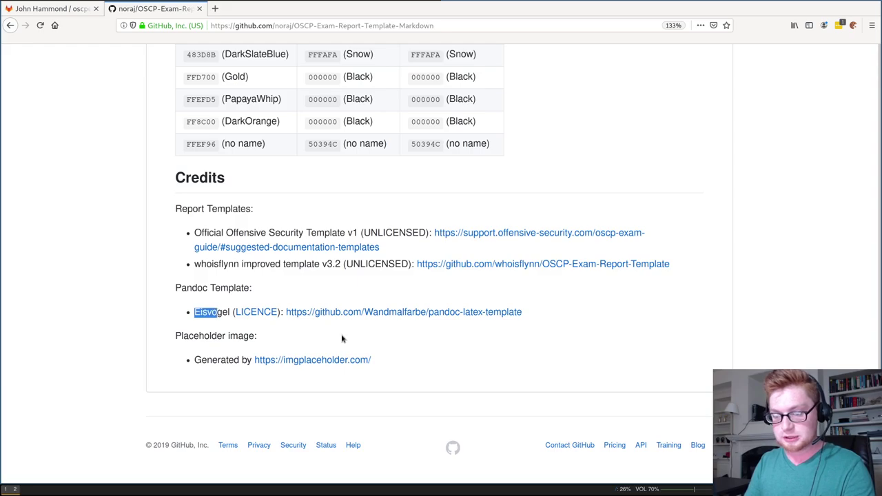
pyautogui.keyDown('ctrl'); pyautogui.click(356, 316); pyautogui.keyUp('ctrl')
# Step: Review the Eisvogel pandoc-latex-template README down to Installation, then return to the terminal
pyautogui.hotkey('ctrl', 'Tab')
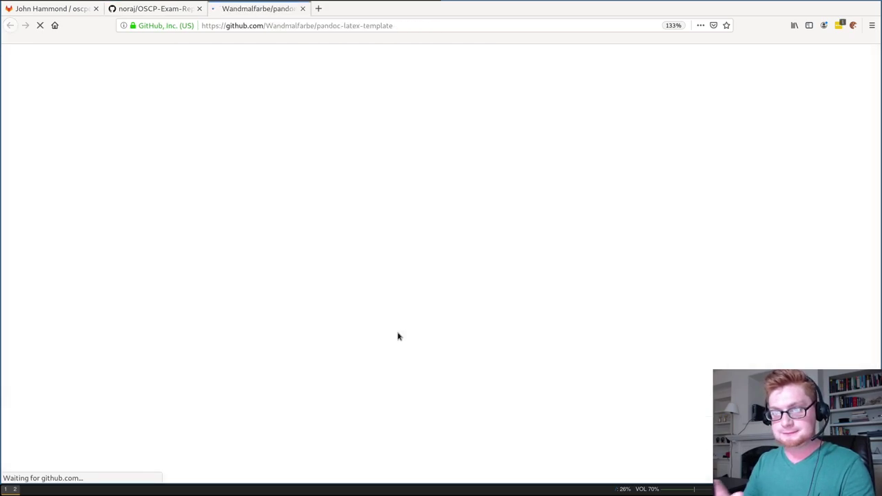
pyautogui.scroll(-10, 323, 276)
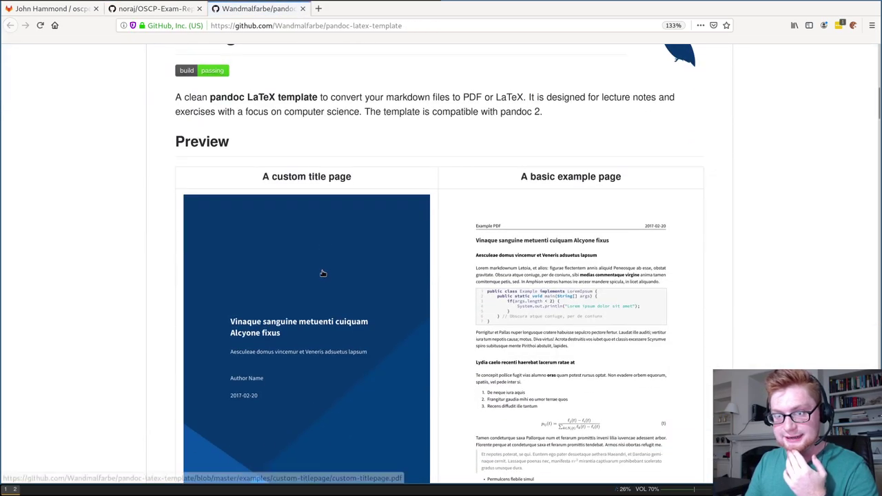
pyautogui.scroll(2, 324, 274)
pyautogui.moveTo(253, 124); pyautogui.dragTo(175, 124)
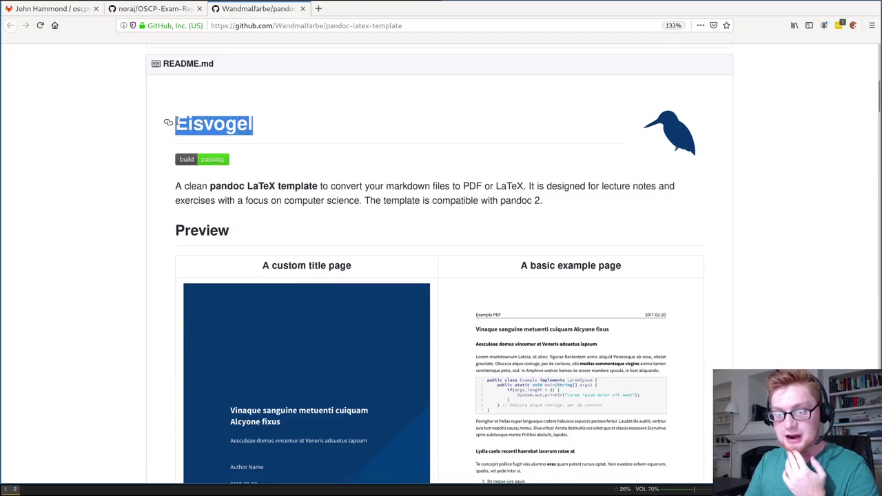
pyautogui.click(763, 352)
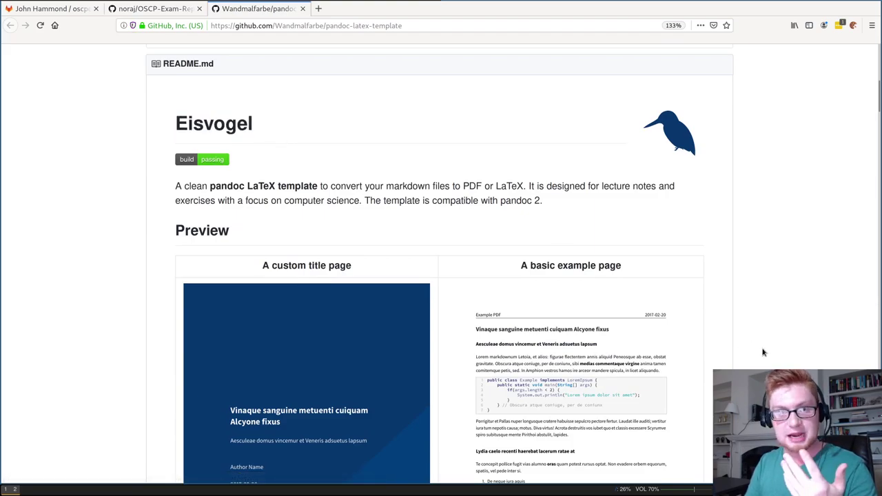
pyautogui.scroll(-7, 763, 352)
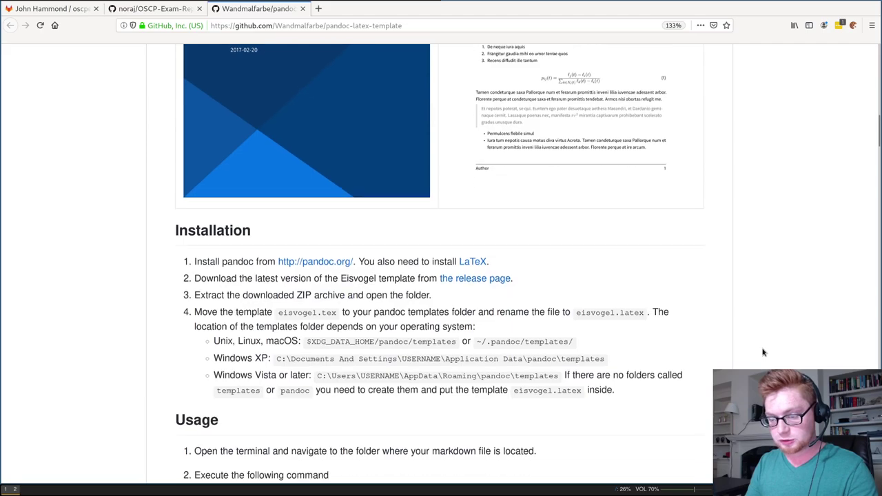
pyautogui.scroll(-2, 763, 352)
pyautogui.scroll(12, 763, 352)
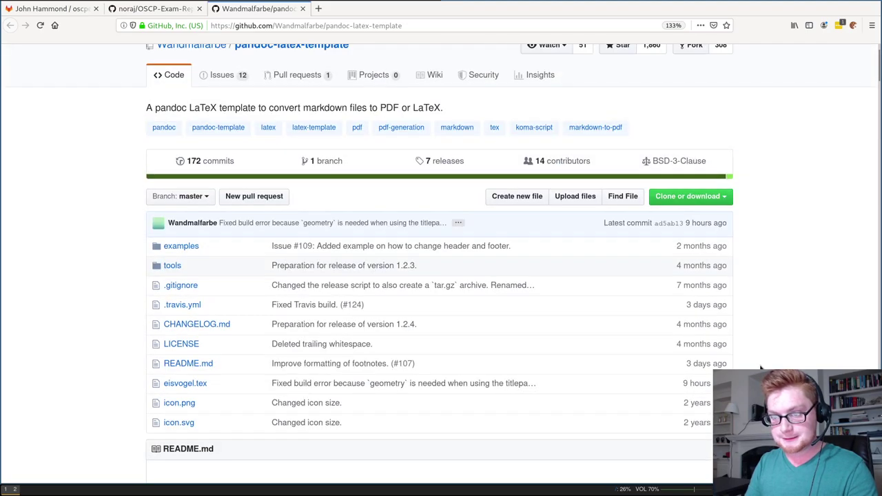
pyautogui.press('super+1')
# Step: Change into ~/pwk/oscp and list its files
pyautogui.hotkey('ctrl', 'l')
pyautogui.write('cd ..')
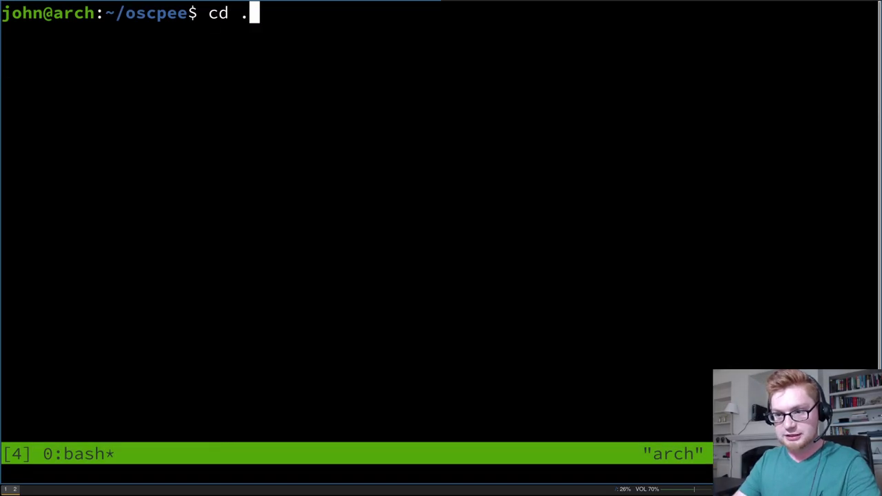
pyautogui.press('Return')
pyautogui.write('cd pw')
pyautogui.press('Tab')
pyautogui.write('os')
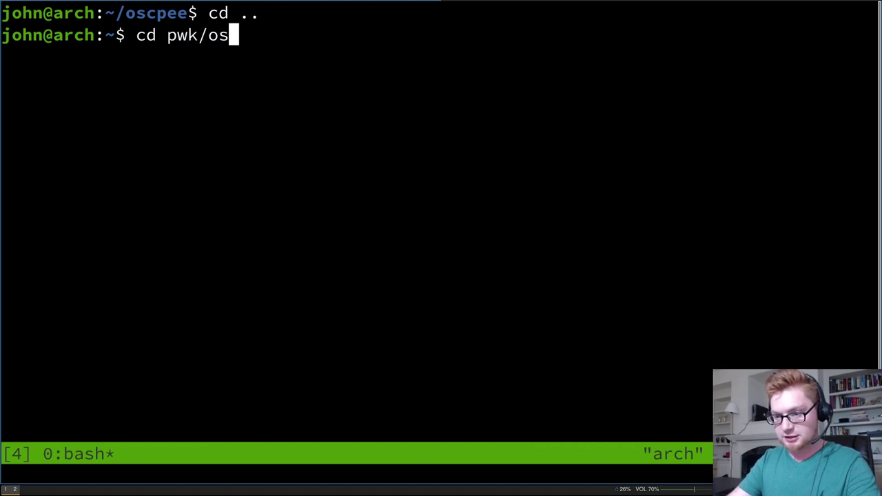
pyautogui.press('Tab')
pyautogui.press('Return')
pyautogui.write('ls')
pyautogui.press('Return')
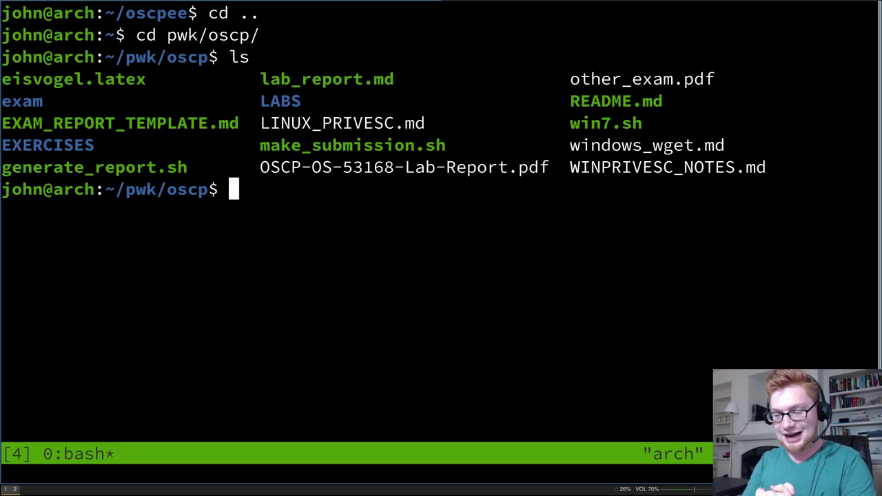
# Step: Draft a yay install of texlive-most texlive-core texlive-bin, discard it, and return to Firefox
pyautogui.write('yay ')
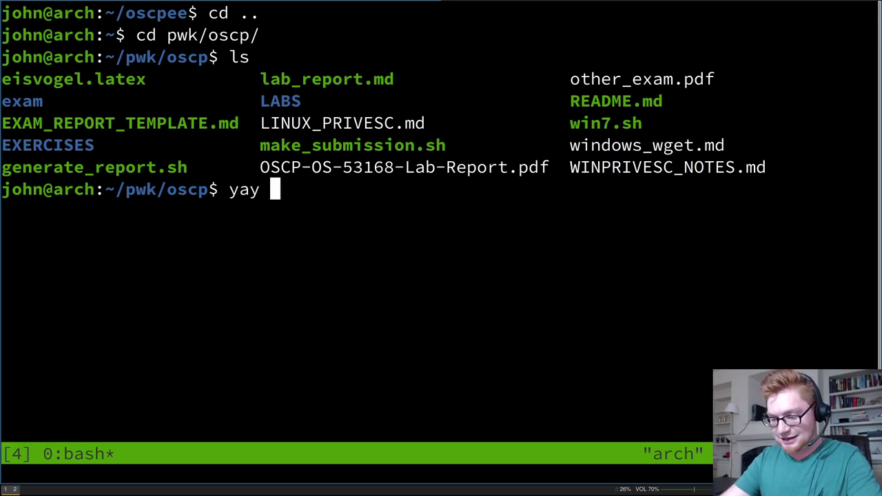
pyautogui.write('-S pandoc')
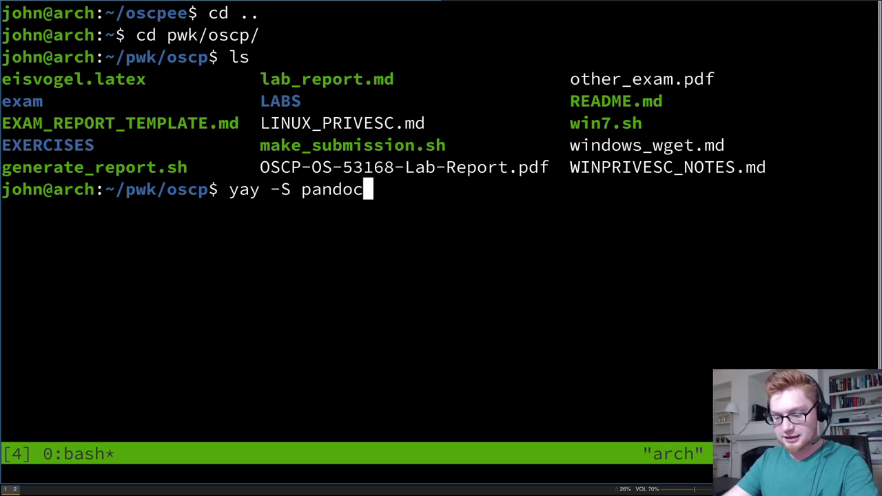
pyautogui.hotkey('ctrl', 'w')
pyautogui.write('texlive-most ')
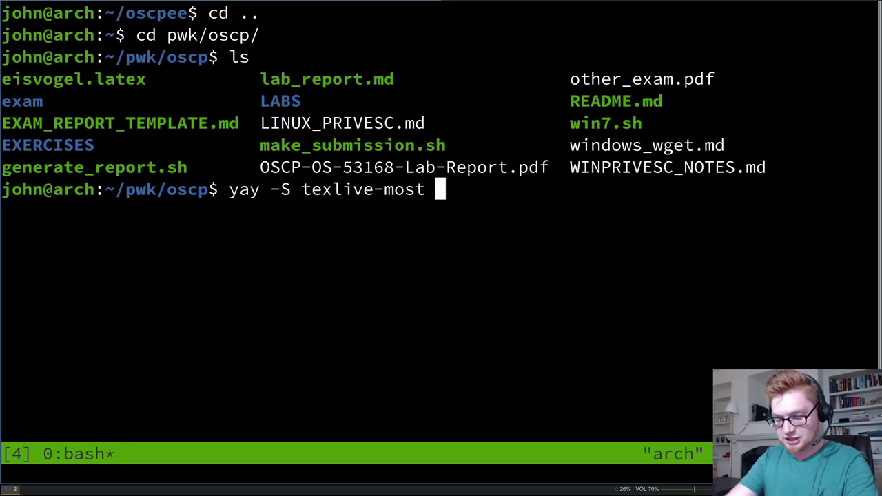
pyautogui.write('texlive')
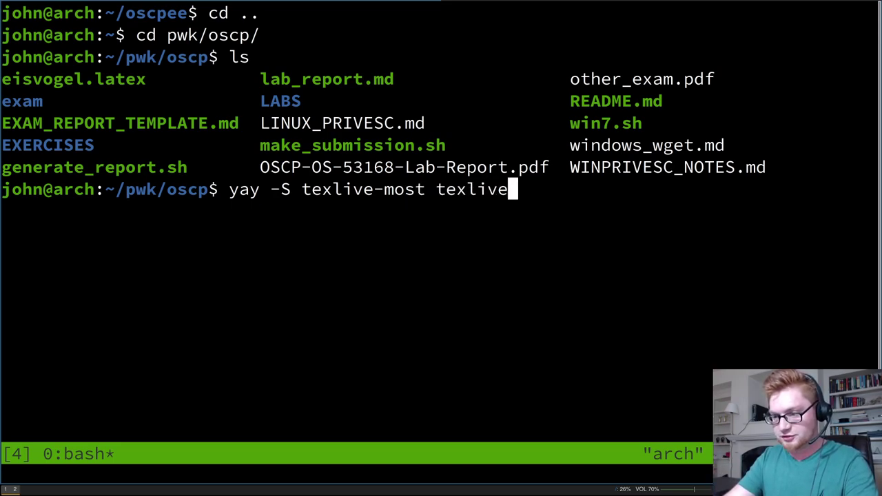
pyautogui.write('-core texlive-bin')
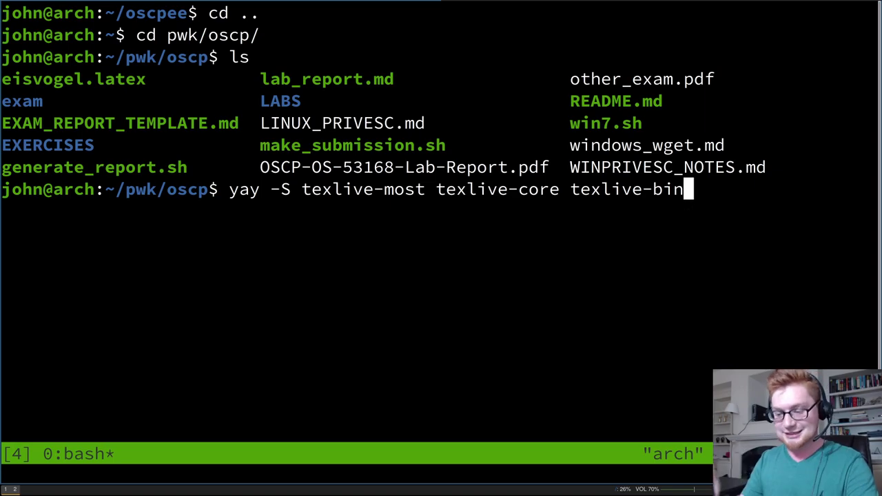
pyautogui.hotkey('ctrl', 'u')
pyautogui.press('super+2')
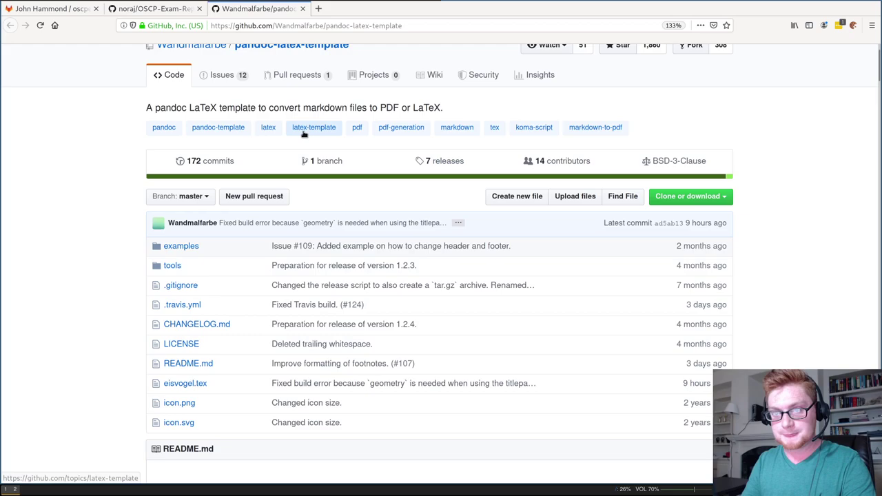
# Step: Copy the noraj/OSCP-Exam-Report-Template-Markdown repository URL from Firefox and return to the terminal
pyautogui.hotkey('ctrl', 'pageup')
pyautogui.scroll(20, 165, 173)
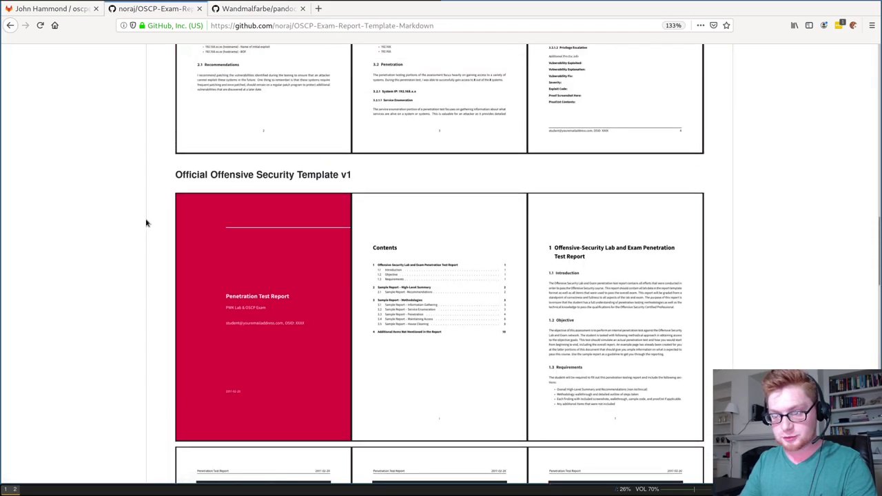
pyautogui.hotkey('ctrl', 'l')
pyautogui.hotkey('ctrl', 'c')
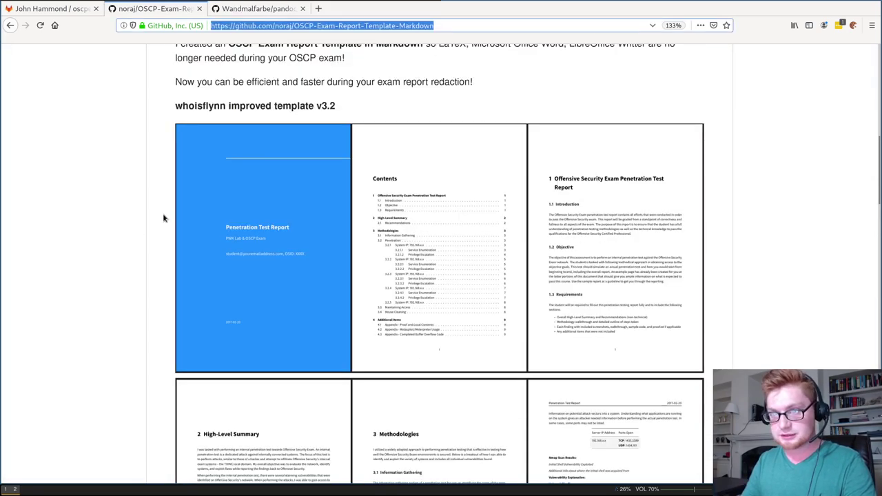
pyautogui.hotkey('ctrl', 'pagedown')
pyautogui.press('super+1')
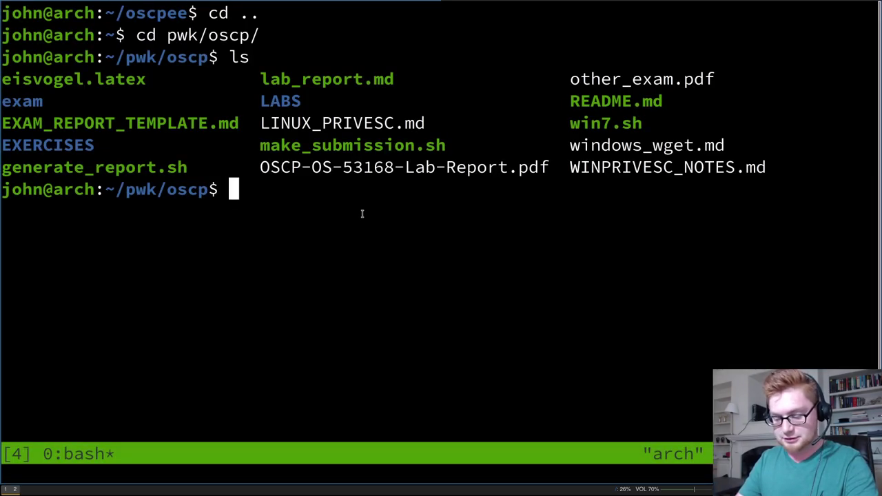
# Step: Git clone the OSCP-Exam-Report-Template-Markdown repository and change into its folder
pyautogui.write('git clone ""')
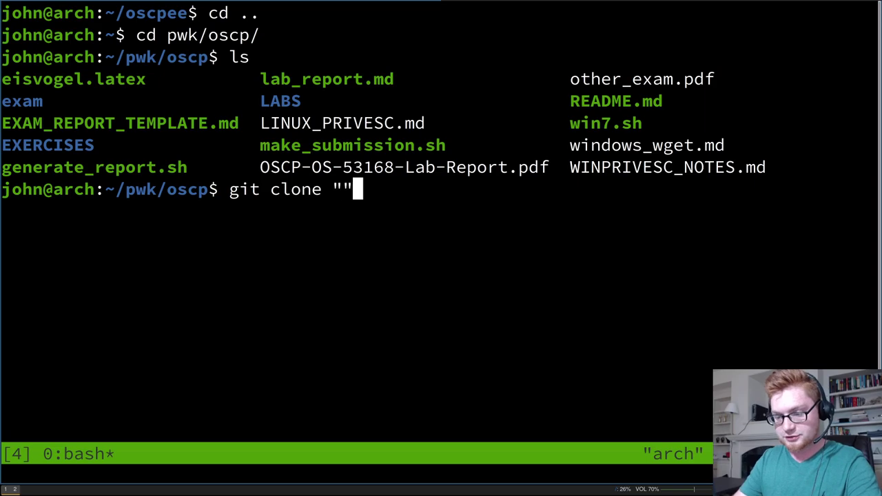
pyautogui.press('Left')
pyautogui.hotkey('ctrl', 'shift', 'v')
pyautogui.press('Return')
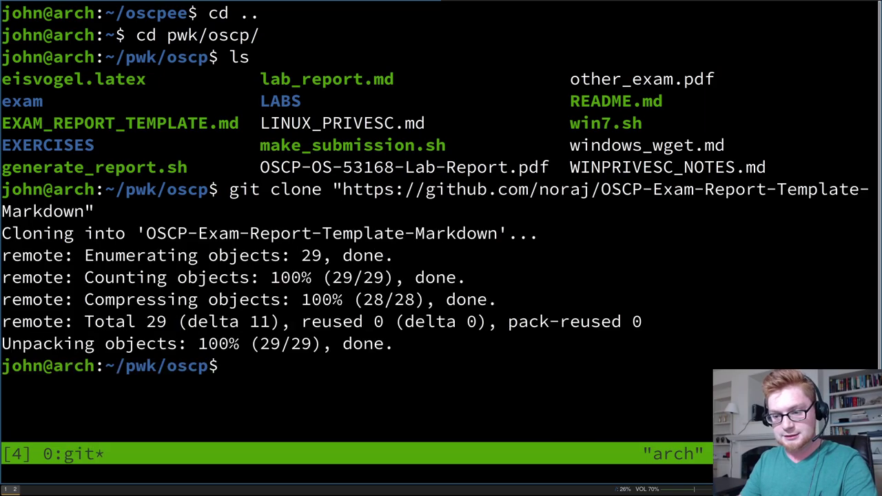
pyautogui.write('cd OS')
pyautogui.press('Tab')
pyautogui.press('Return')
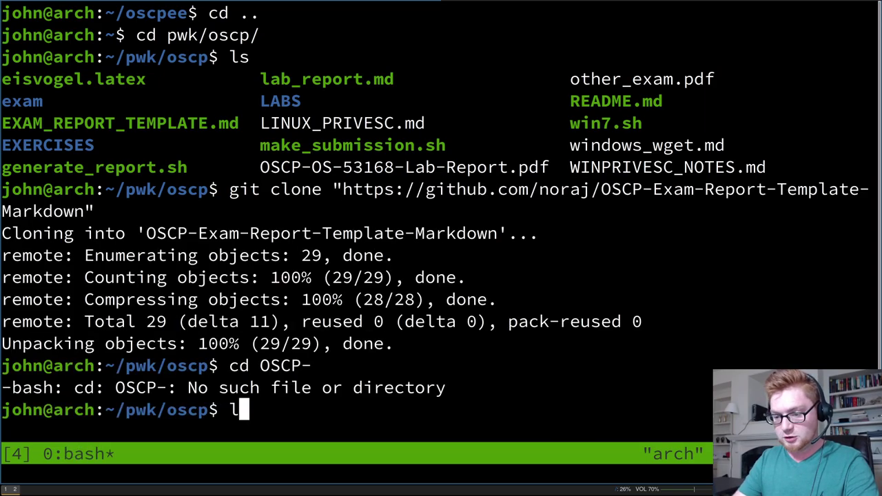
pyautogui.press('Up')
pyautogui.press('Tab')
pyautogui.press('Return')
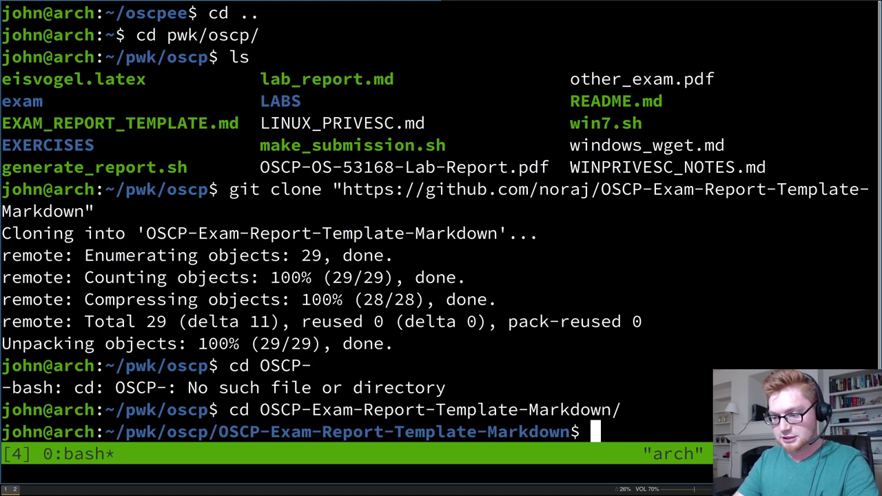
# Step: List the repository files and open the whoisflynn_v3.2.md template in vim
pyautogui.write('ls')
pyautogui.press('Return')
pyautogui.hotkey('ctrl', 'l')
pyautogui.write('ls')
pyautogui.press('Return')
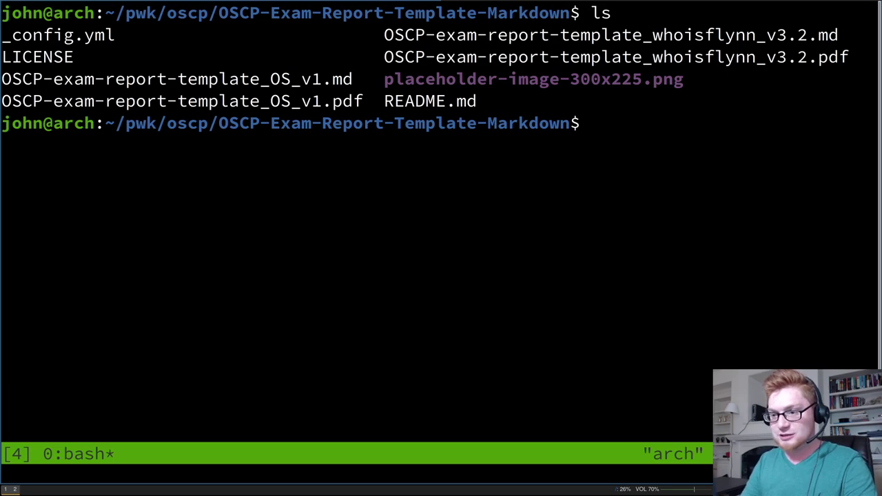
pyautogui.doubleClick(504, 36)
pyautogui.press('super+c')
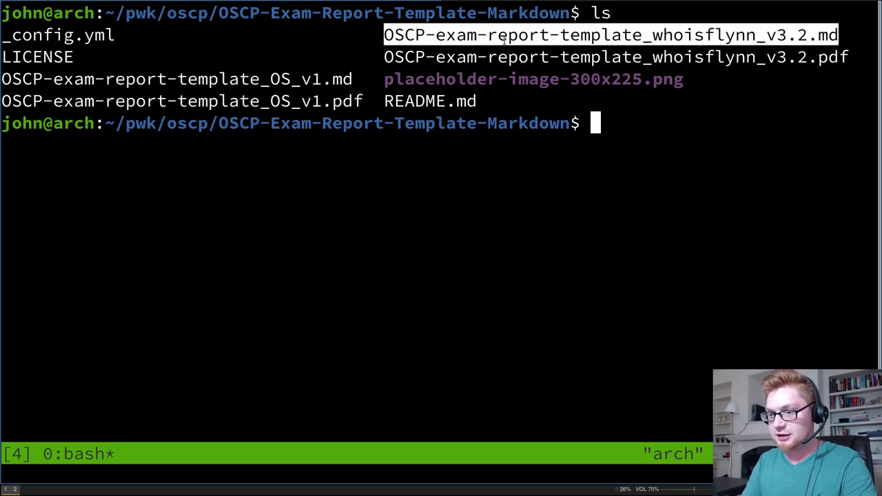
pyautogui.write('vim')
pyautogui.middleClick(504, 36)
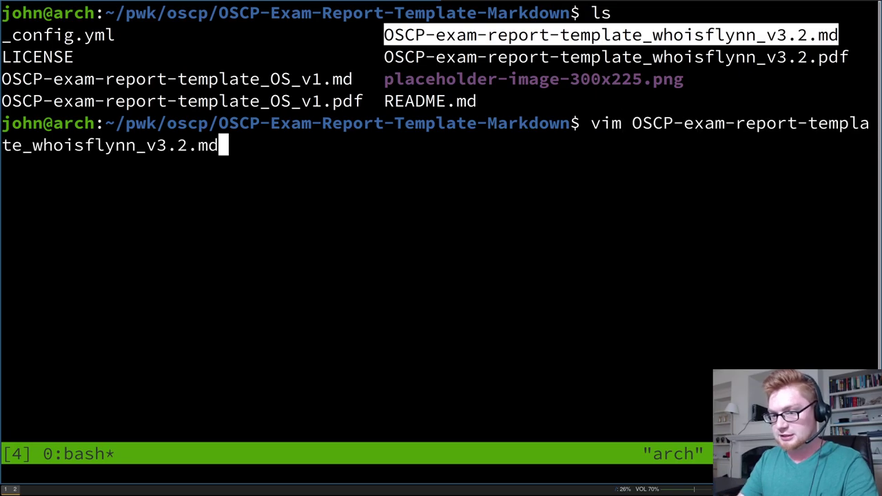
pyautogui.press('Return')
# Step: Under Information Gathering, add 'The specific IP addresses were:', **Exam Network** and three '- 192.168.' bullets
pyautogui.hotkey('ctrl', '-')
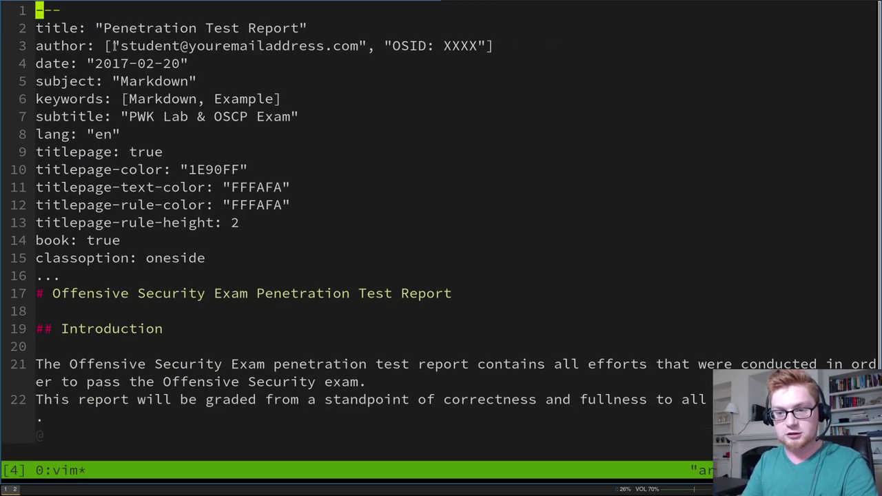
pyautogui.press('j')
pyautogui.press('j')
pyautogui.press('j')
pyautogui.press('j')
pyautogui.press('j')
pyautogui.press('j')
pyautogui.press('j')
pyautogui.press('j')
pyautogui.press('j')
pyautogui.press('j')
pyautogui.press('j')
pyautogui.press('j')
pyautogui.press('j')
pyautogui.press('j')
pyautogui.press('j')
pyautogui.press('j')
pyautogui.press('j')
pyautogui.press('j')
pyautogui.press('j')
pyautogui.press('j')
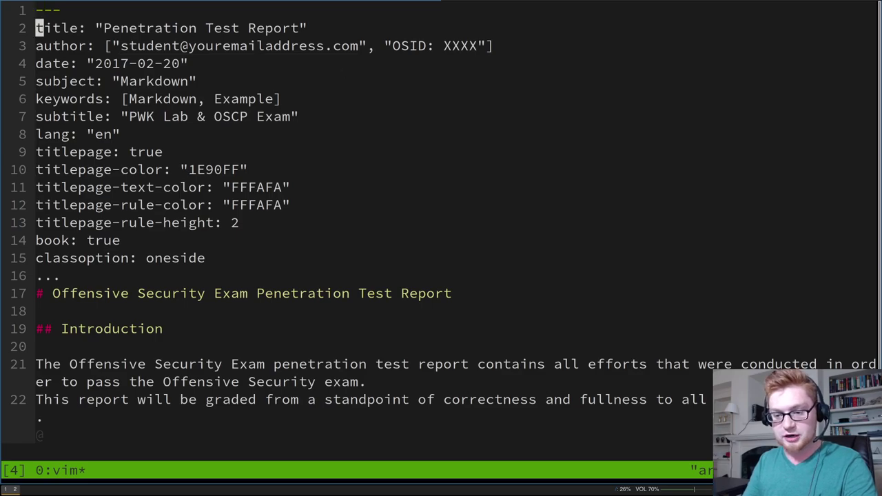
pyautogui.press('j')
pyautogui.press('j')
pyautogui.press('j')
pyautogui.press('j')
pyautogui.press('j')
pyautogui.press('j')
pyautogui.press('j')
pyautogui.press('j')
pyautogui.press('j')
pyautogui.press('j')
pyautogui.press('j')
pyautogui.press('j')
pyautogui.press('j')
pyautogui.press('j')
pyautogui.press('j')
pyautogui.press('j')
pyautogui.press('j')
pyautogui.press('j')
pyautogui.press('j')
pyautogui.press('j')
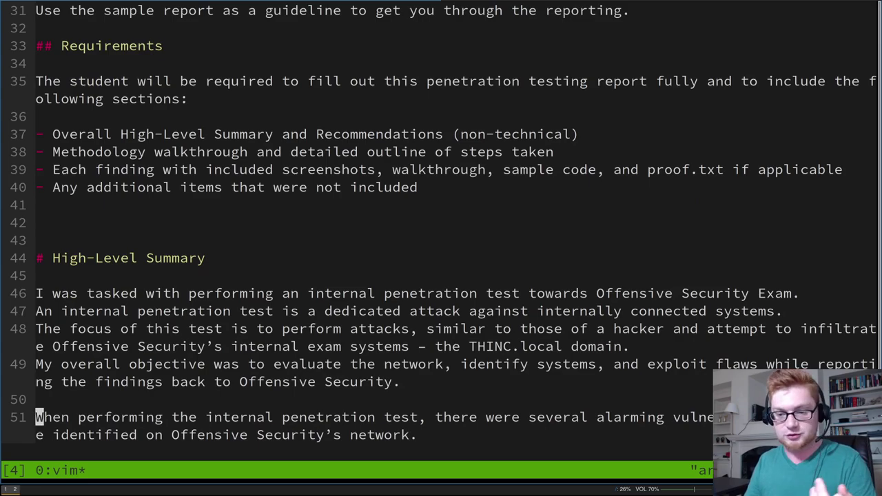
pyautogui.press('j')
pyautogui.press('j')
pyautogui.press('j')
pyautogui.press('j')
pyautogui.press('j')
pyautogui.press('j')
pyautogui.press('j')
pyautogui.press('j')
pyautogui.press('j')
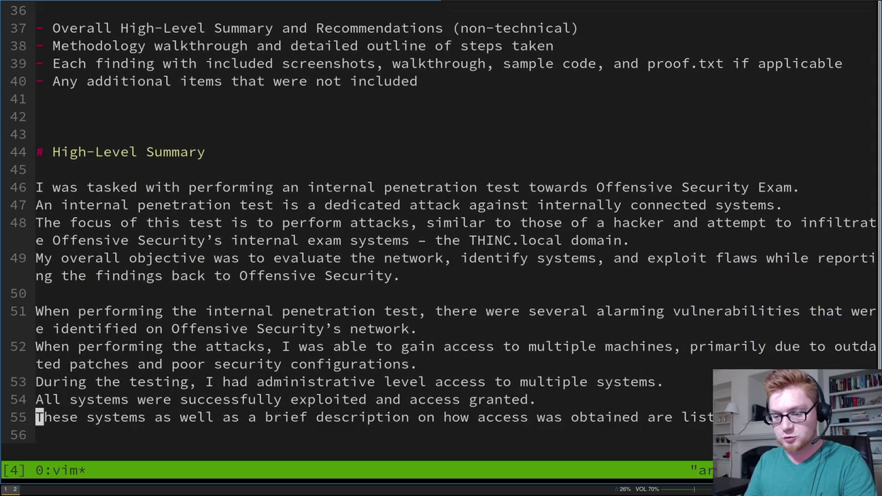
pyautogui.press('j')
pyautogui.press('j')
pyautogui.press('j')
pyautogui.press('j')
pyautogui.press('j')
pyautogui.press('j')
pyautogui.press('j')
pyautogui.press('j')
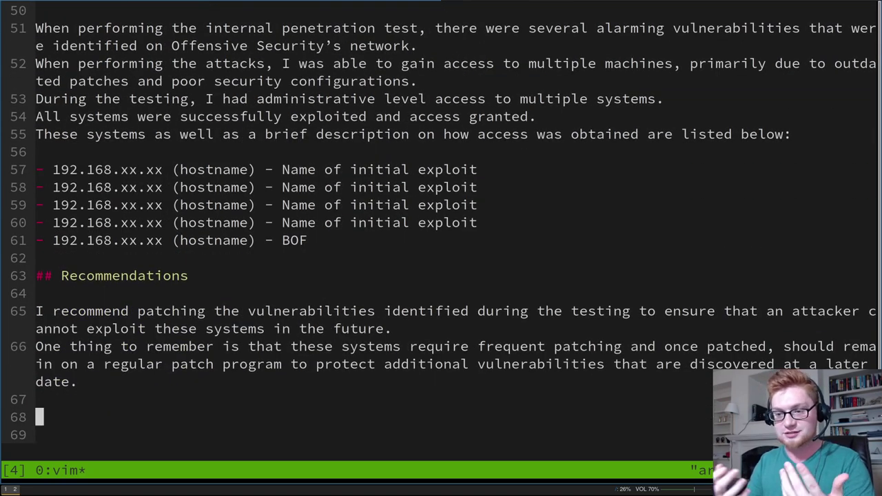
pyautogui.press('j')
pyautogui.press('j')
pyautogui.press('j')
pyautogui.press('j')
pyautogui.press('j')
pyautogui.press('j')
pyautogui.press('j')
pyautogui.press('j')
pyautogui.press('j')
pyautogui.press('j')
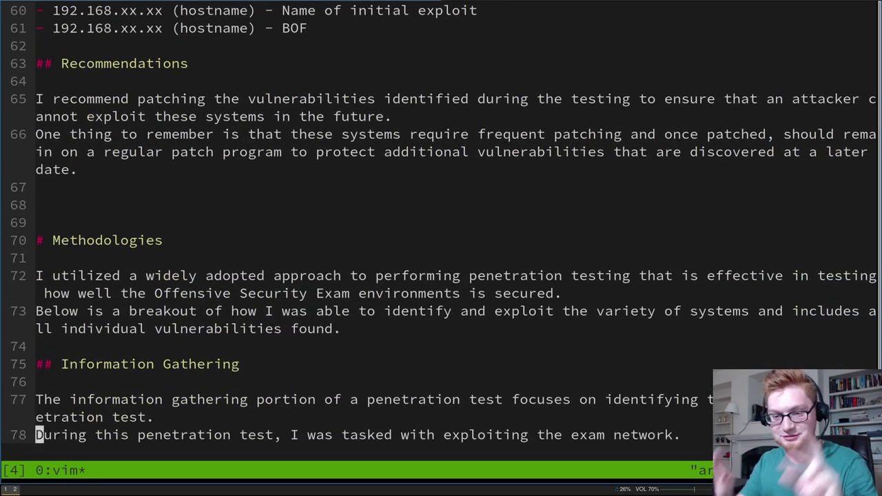
pyautogui.write('oThe specific IP addresses were:')
pyautogui.press('Return')
pyautogui.press('Return')
pyautogui.write('**Exam Network**')
pyautogui.press('Return')
pyautogui.press('Return')
pyautogui.write('- 192.168.')
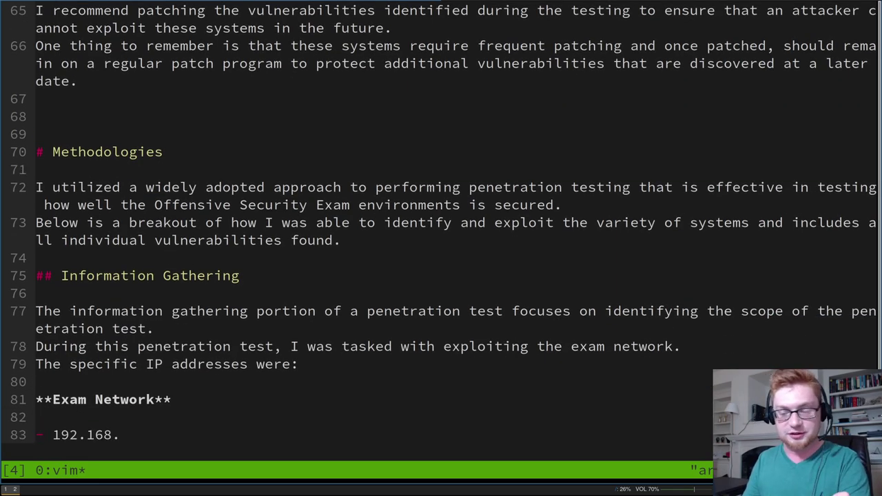
pyautogui.press('y')
pyautogui.press('y')
pyautogui.press('2')
pyautogui.press('p')
# Step: Add a 'These are more explanations' line after the IP addresses line, then delete it and enter :w
pyautogui.press('k')
pyautogui.press('k')
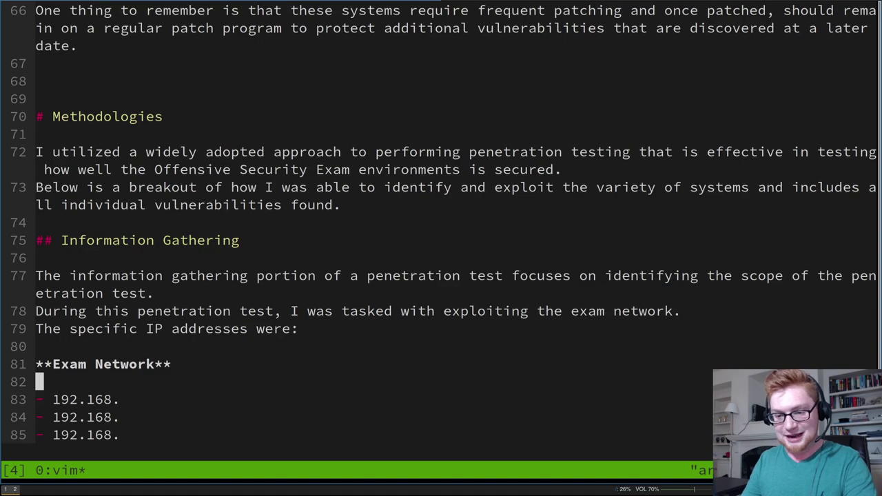
pyautogui.press('k')
pyautogui.press('k')
pyautogui.press('k')
pyautogui.press('$')
pyautogui.press('a')
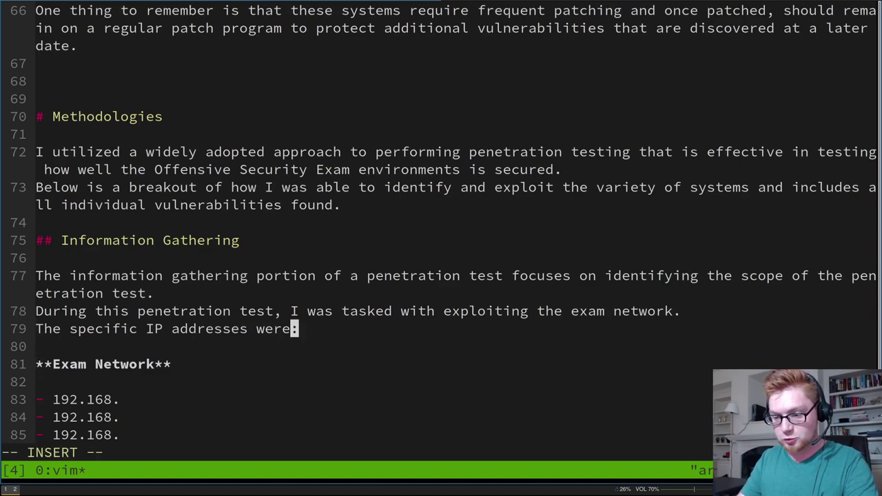
pyautogui.press('Return')
pyautogui.press('Return')
pyautogui.press('Return')
pyautogui.write('These are mo')
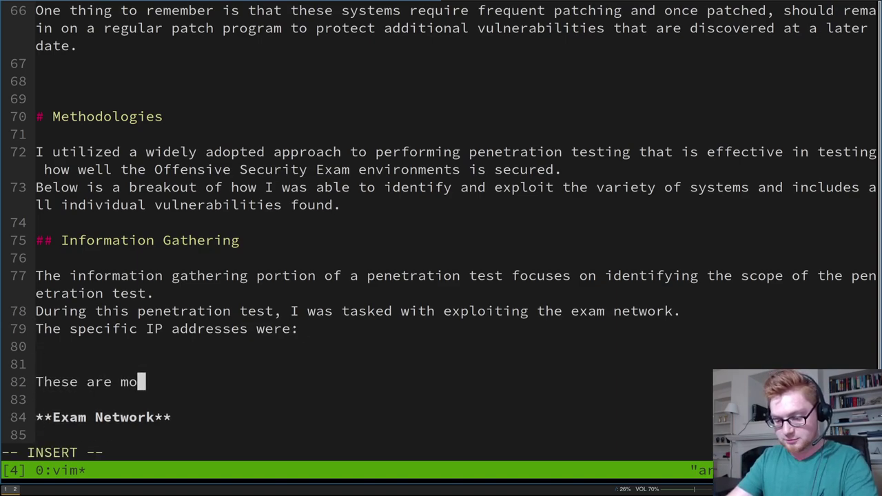
pyautogui.write('re explanatio')
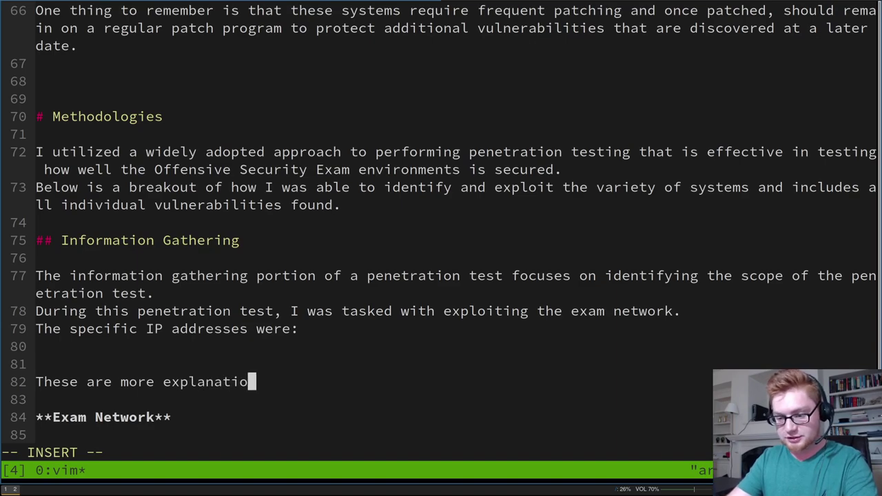
pyautogui.write('nsd')
pyautogui.press('Escape')
pyautogui.press('d')
pyautogui.press('d')
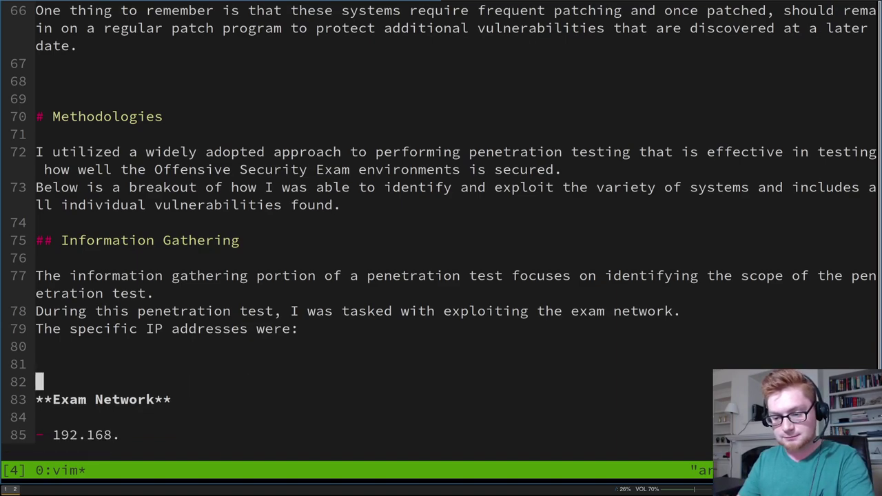
pyautogui.write(':w')
pyautogui.press('Return')
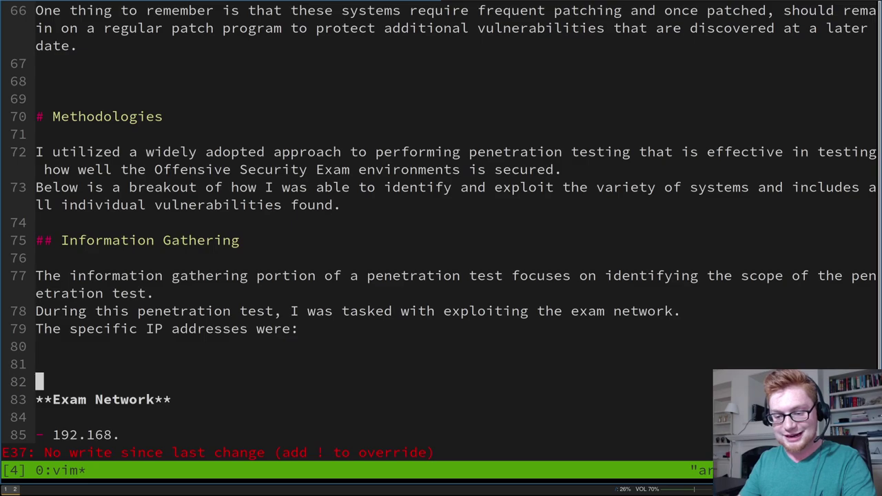
# Step: Save and quit the report, then move generate_report.sh from ~/pwk/oscp into OSCP-Exam-Report-Template-Markdown
pyautogui.write(':wq')
pyautogui.press('Return')
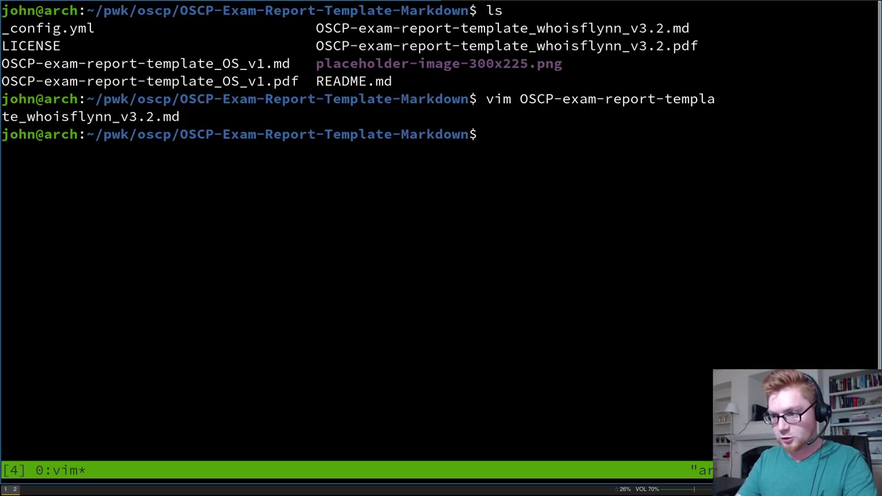
pyautogui.write('cd ..')
pyautogui.press('Return')
pyautogui.write('ls')
pyautogui.press('Return')
pyautogui.write('mv ')
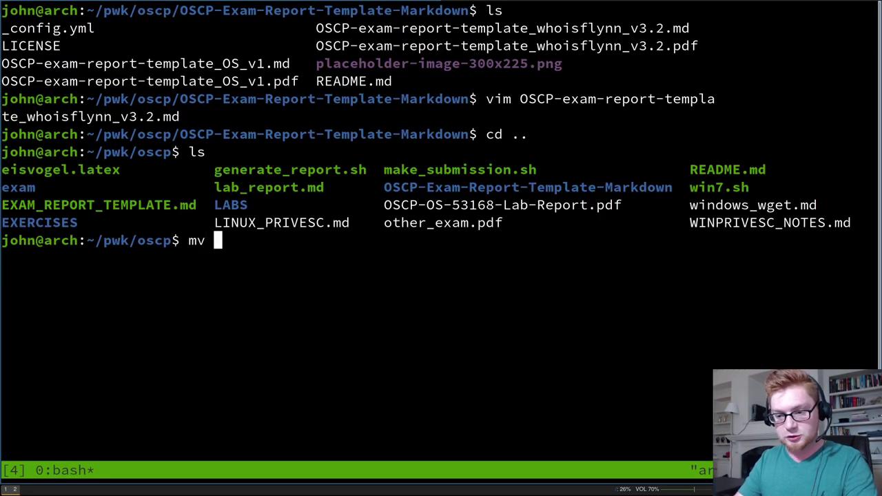
pyautogui.write('g')
pyautogui.press('Tab')
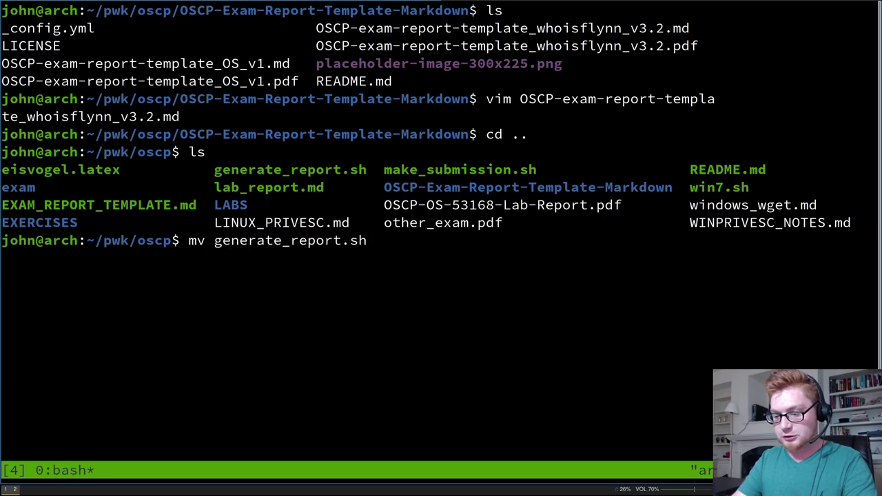
pyautogui.write('OS')
pyautogui.press('BackSpace')
pyautogui.write('SCP-ex')
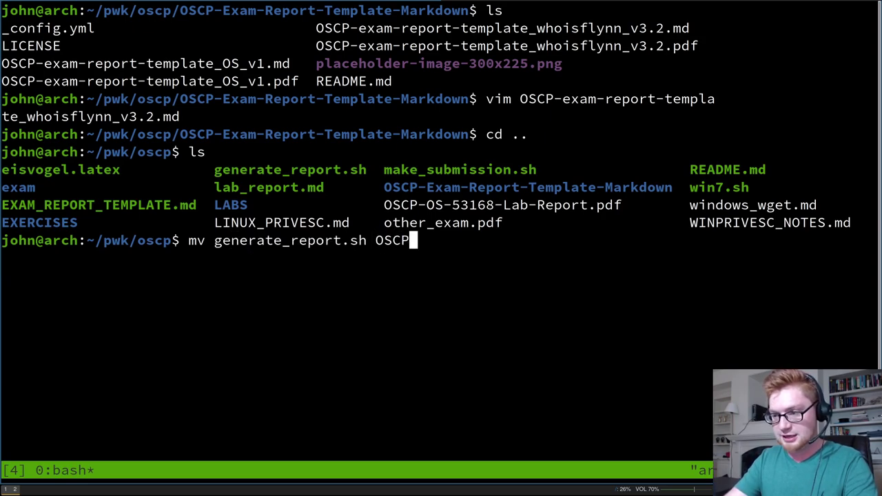
pyautogui.press('BackSpace')
pyautogui.press('BackSpace')
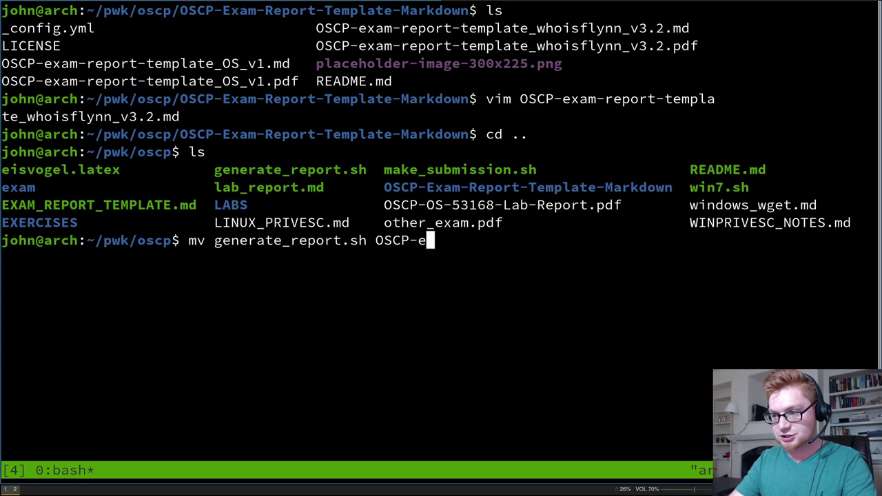
pyautogui.write('E')
pyautogui.press('Tab')
pyautogui.press('Return')
pyautogui.write('ls')
pyautogui.press('Return')
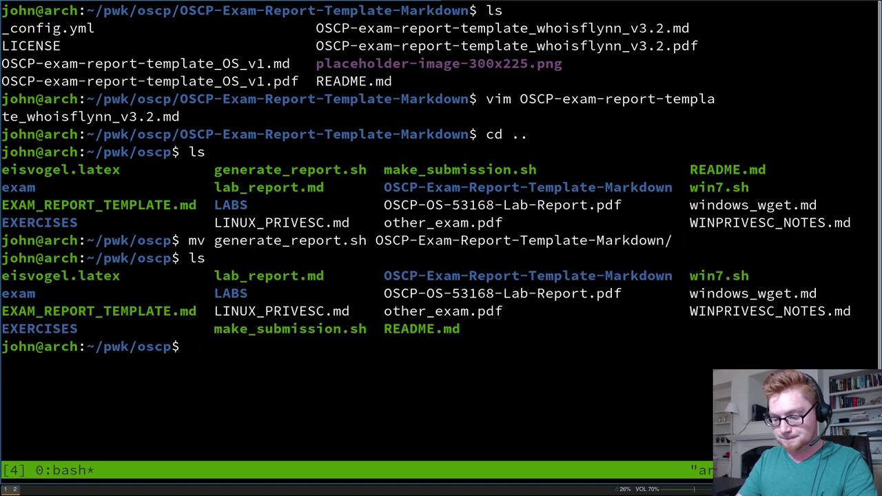
# Step: Enter the OSCP-Exam-Report-Template-Markdown folder, list it, and open generate_report.sh in vim
pyautogui.write('cd OSCPE')
pyautogui.press('BackSpace')
pyautogui.write('-')
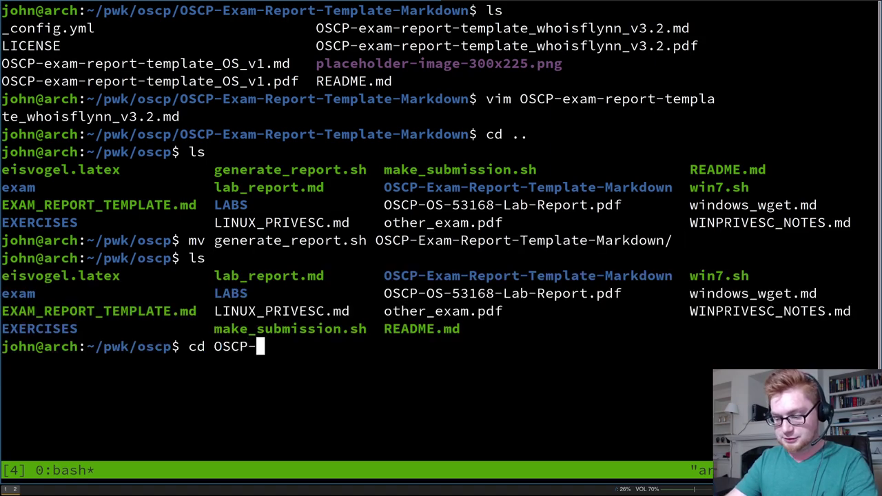
pyautogui.write('E')
pyautogui.press('Tab')
pyautogui.press('Return')
pyautogui.write('ls')
pyautogui.press('Return')
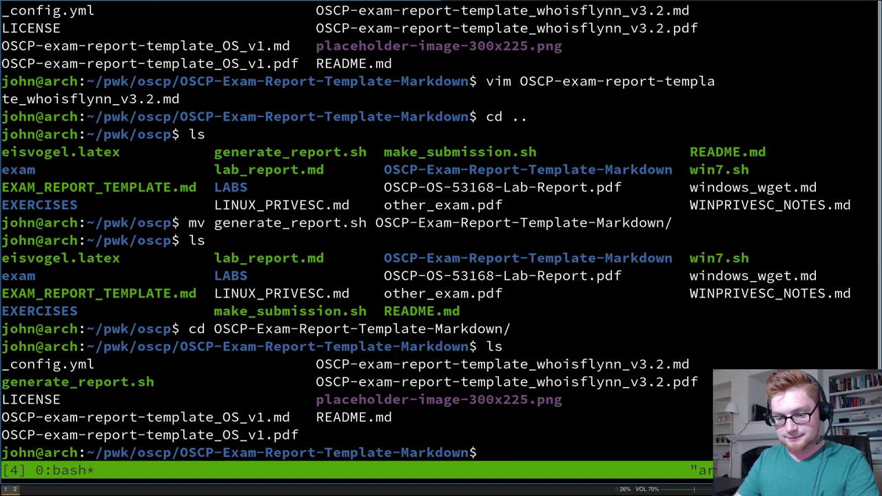
pyautogui.write('vim geber')
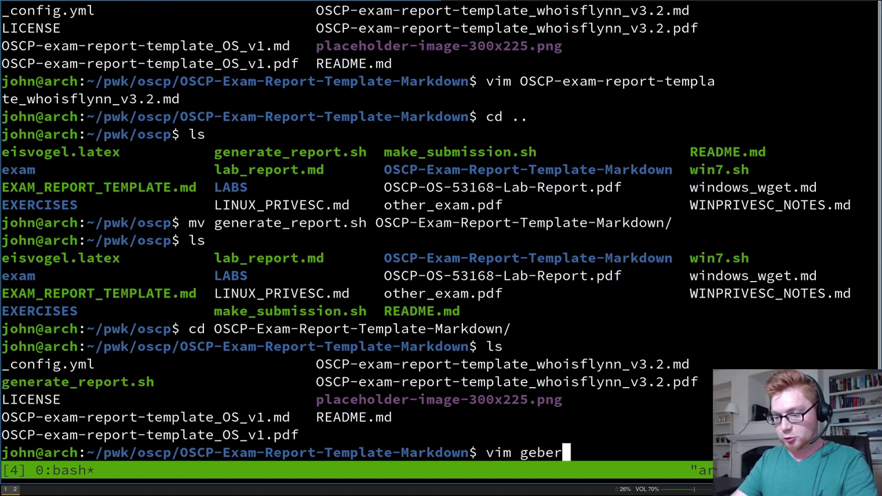
pyautogui.press('BackSpace')
pyautogui.press('BackSpace')
pyautogui.press('BackSpace')
pyautogui.write('ner')
pyautogui.press('Tab')
pyautogui.press('Return')
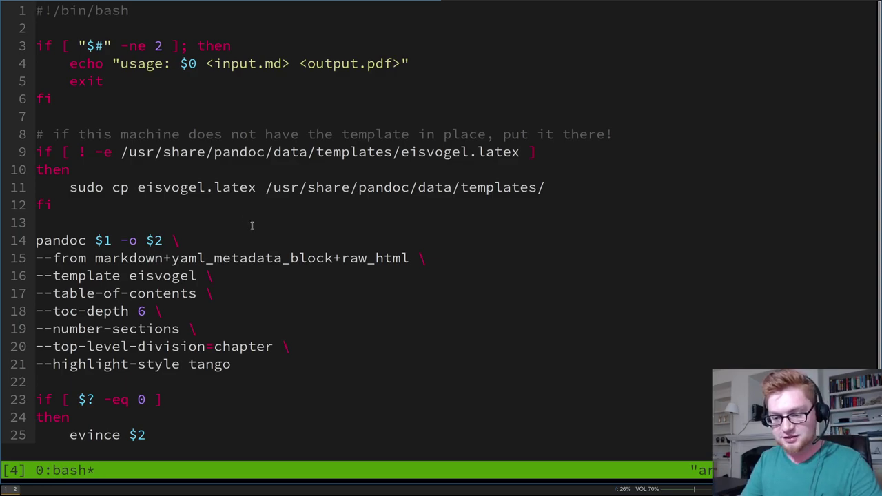
# Step: Highlight the pandoc options, the $1 argument, the <input.md usage and the eisvogel template path
pyautogui.moveTo(240, 364); pyautogui.dragTo(38, 241)
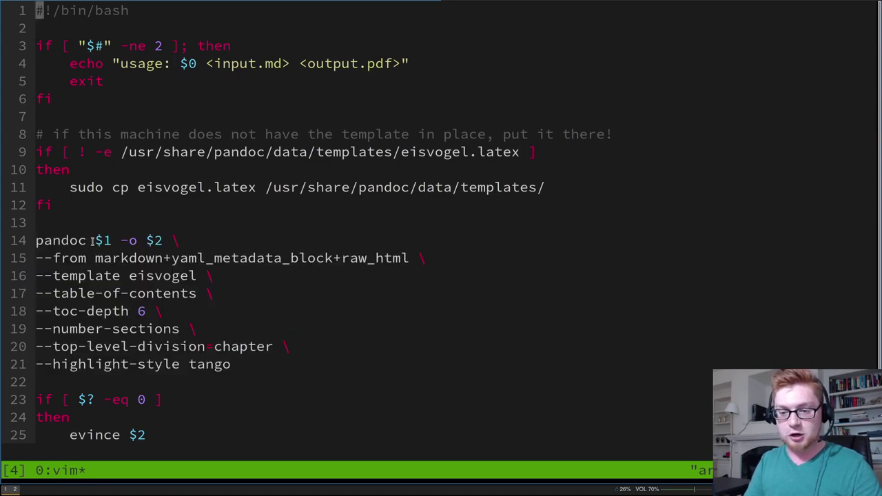
pyautogui.doubleClick(97, 241)
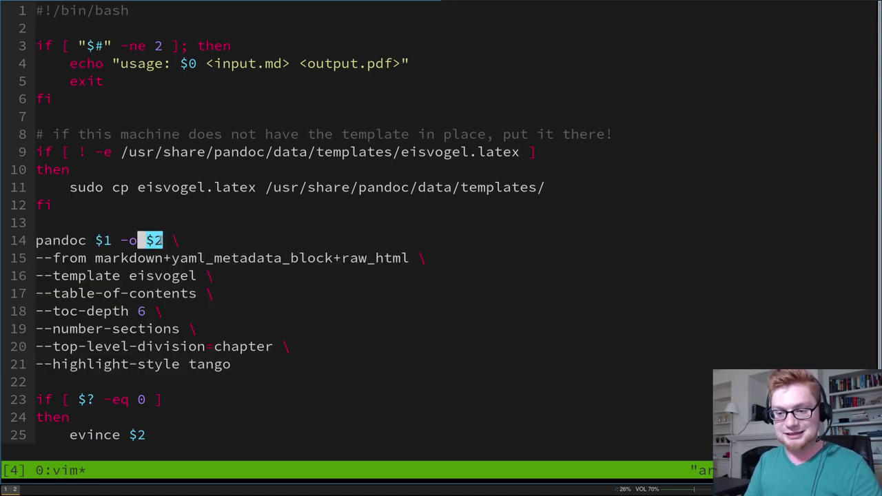
pyautogui.press('Escape')
pyautogui.press('g')
pyautogui.press('g')
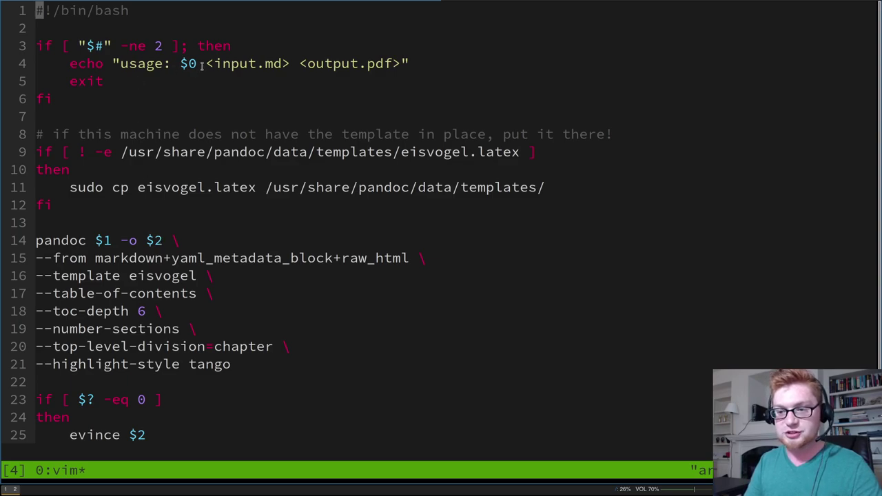
pyautogui.moveTo(206, 64); pyautogui.dragTo(389, 65)
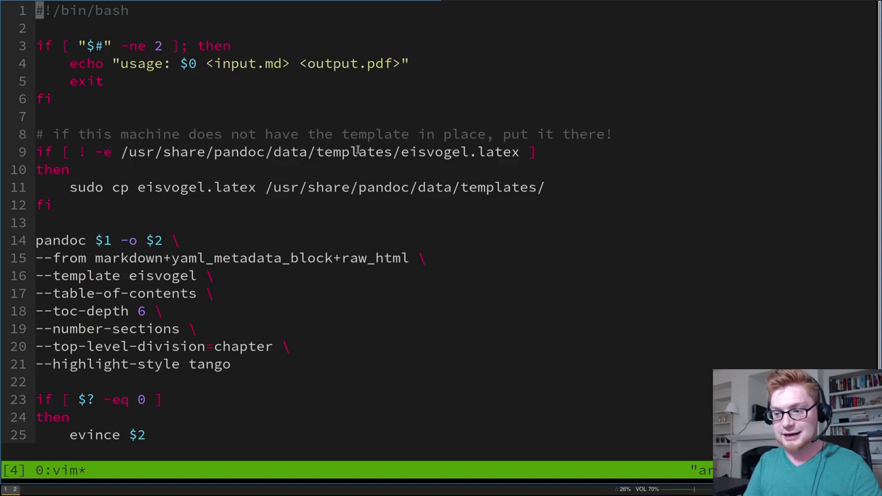
pyautogui.moveTo(402, 152); pyautogui.dragTo(470, 153)
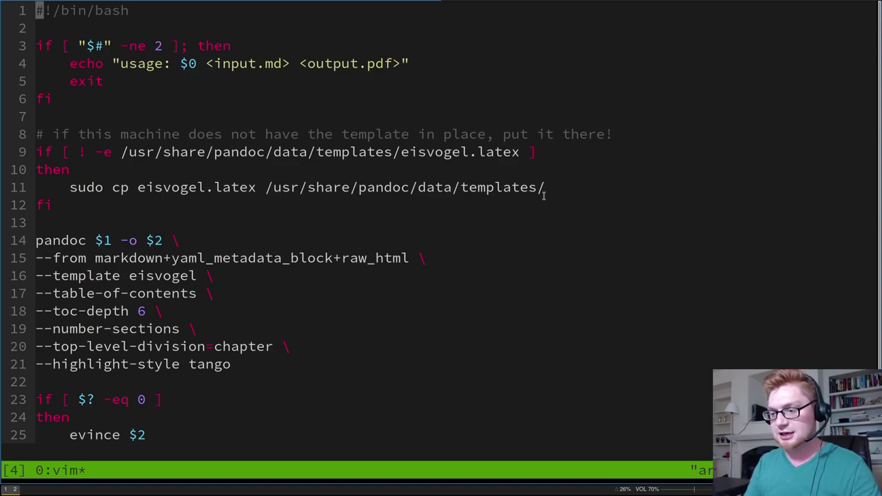
# Step: Point out the evince $2 lines that open the finished PDF, then quit vim unchanged
pyautogui.press('j')
pyautogui.press('j')
pyautogui.press('j')
pyautogui.press('j')
pyautogui.press('j')
pyautogui.press('j')
pyautogui.press('j')
pyautogui.press('j')
pyautogui.press('j')
pyautogui.press('j')
pyautogui.press('j')
pyautogui.press('j')
pyautogui.press('j')
pyautogui.press('j')
pyautogui.press('j')
pyautogui.press('j')
pyautogui.press('j')
pyautogui.press('j')
pyautogui.press('j')
pyautogui.press('j')
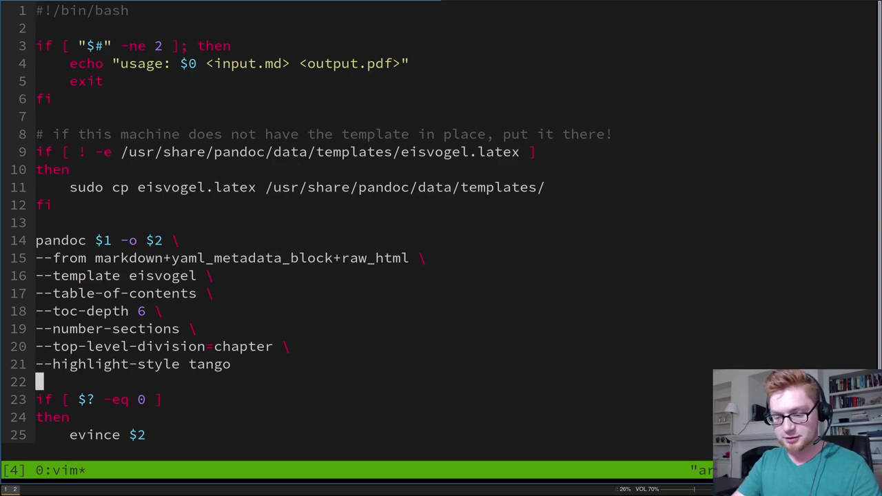
pyautogui.hotkey('ctrl', '-')
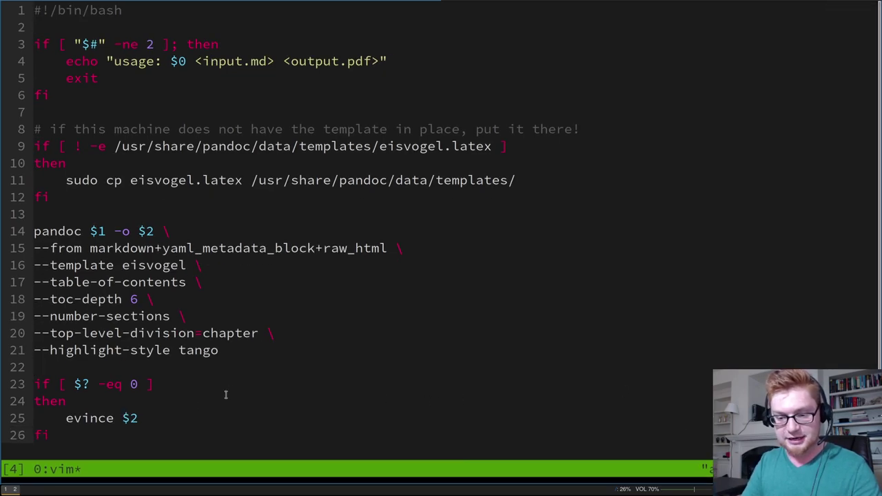
pyautogui.moveTo(76, 433); pyautogui.dragTo(40, 384)
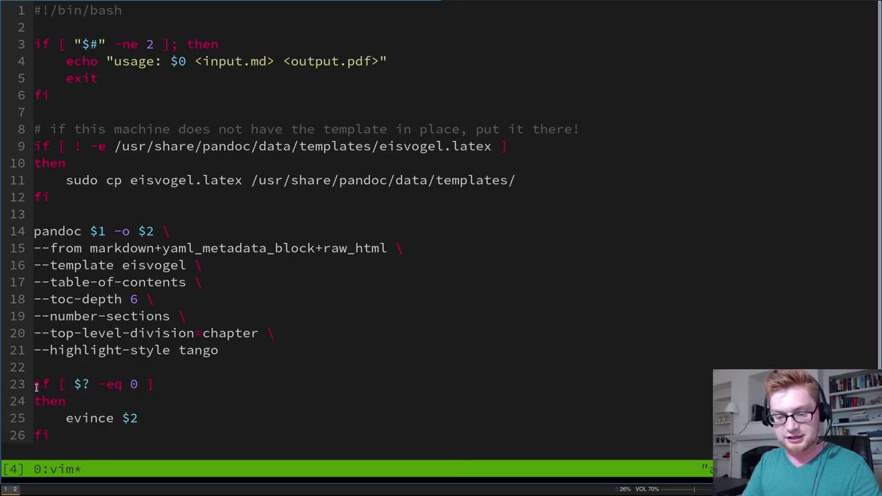
pyautogui.moveTo(67, 419); pyautogui.dragTo(138, 419)
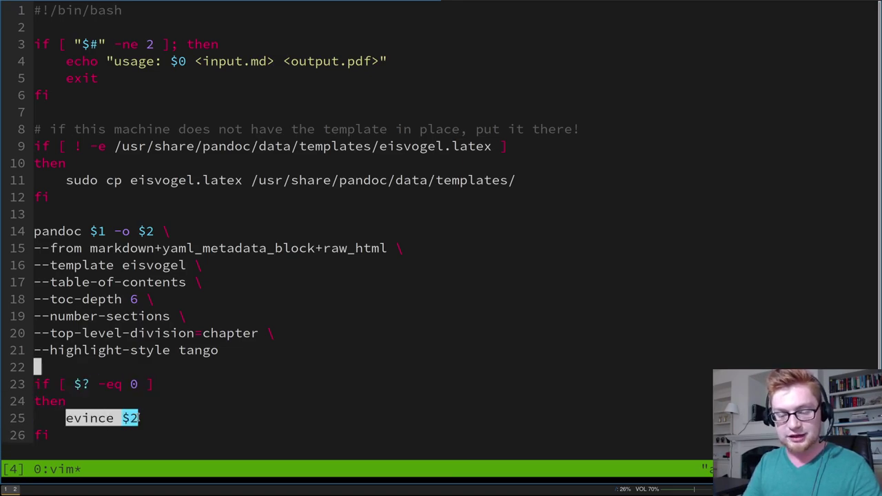
pyautogui.write(':q!')
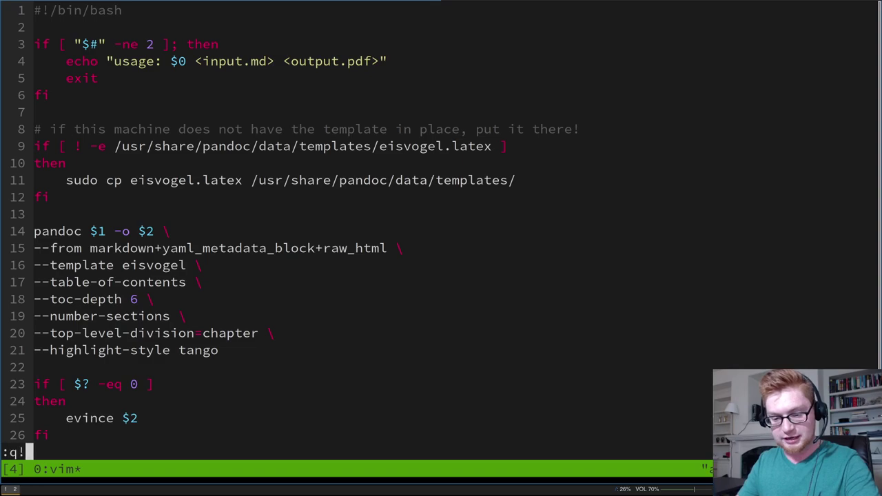
pyautogui.press('Return')
# Step: Run ./generate_report.sh without arguments to show its usage
pyautogui.hotkey('ctrl', 'l')
pyautogui.press('Return')
pyautogui.press('Return')
pyautogui.press('Return')
pyautogui.write('./')
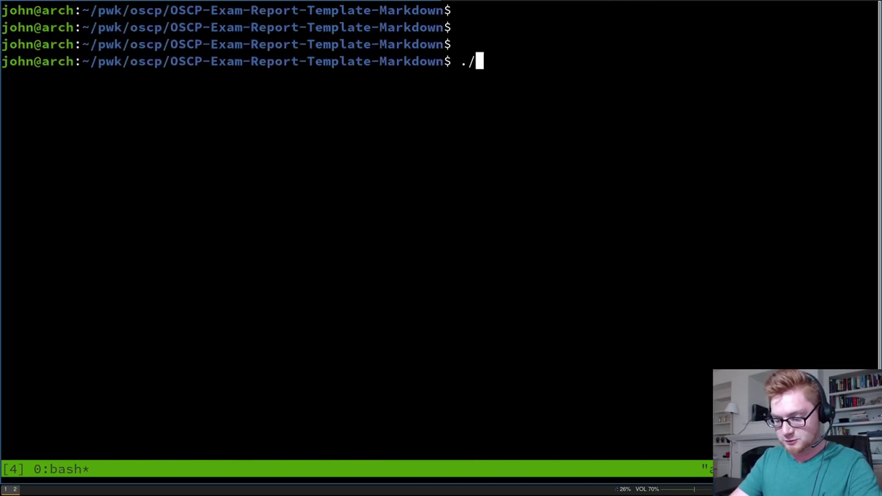
pyautogui.write('gen')
pyautogui.press('Tab')
pyautogui.press('Return')
pyautogui.press('Up')
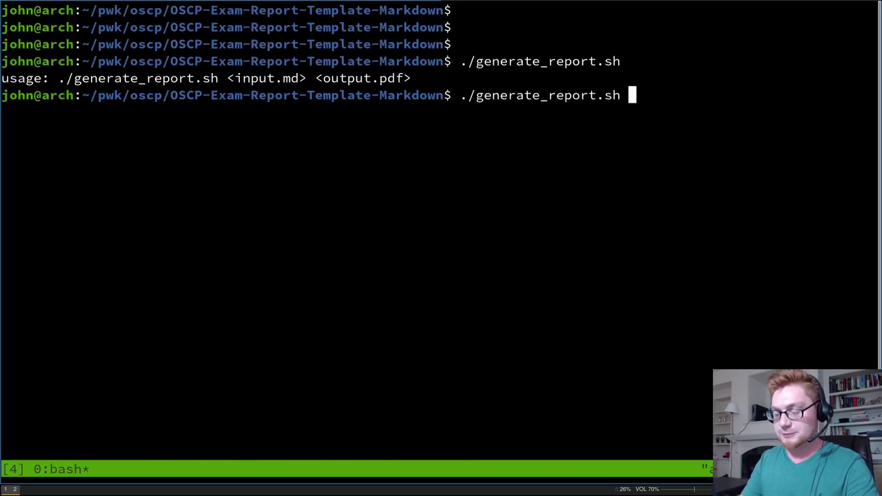
# Step: Build example.pdf from OSCP-exam-report-template_whoisflynn_v3.2.md with generate_report.sh
pyautogui.press('Tab')
pyautogui.press('Tab')
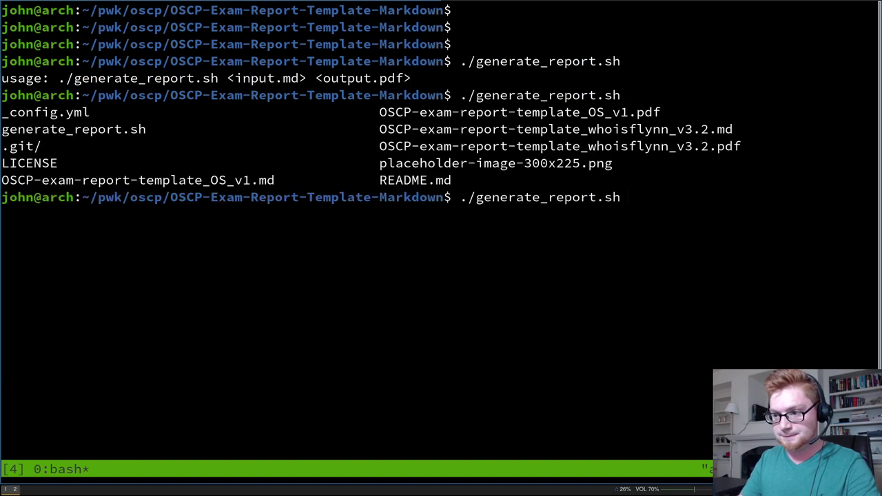
pyautogui.write('OSCP')
pyautogui.press('Tab')
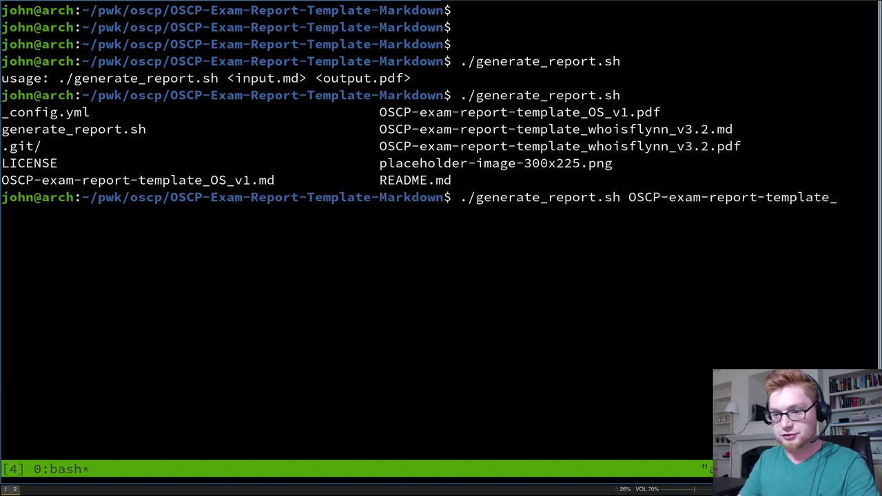
pyautogui.write('w')
pyautogui.press('Tab')
pyautogui.write('m')
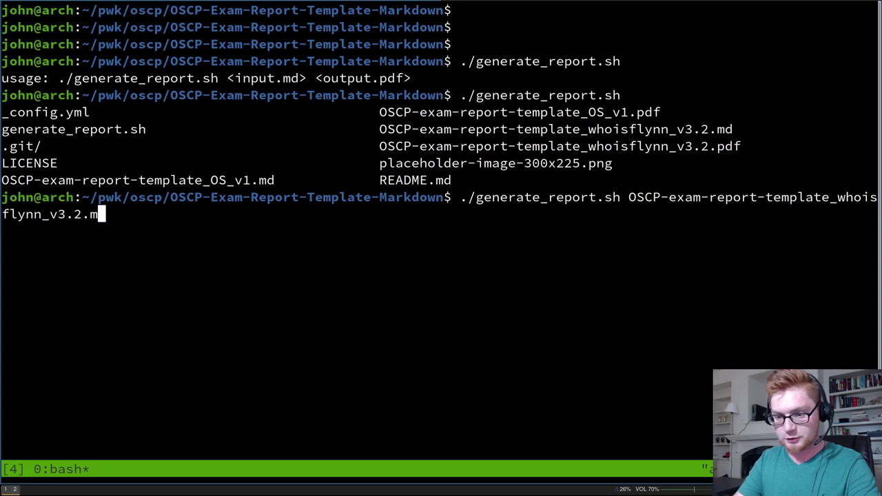
pyautogui.press('Tab')
pyautogui.write('example.pdf')
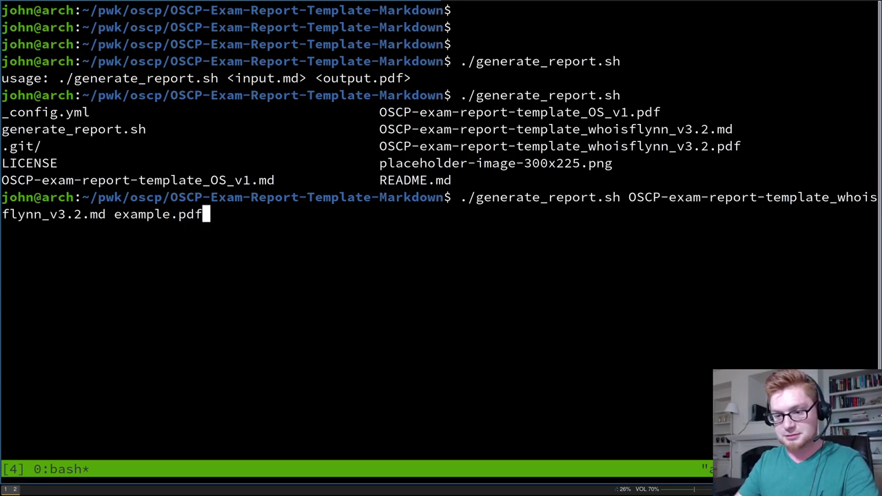
pyautogui.press('Return')
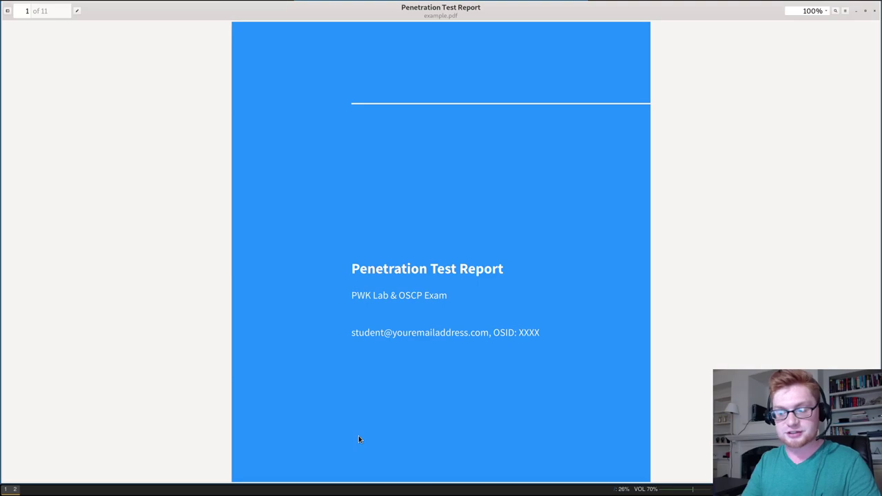
# Step: Scroll through example.pdf from the blue cover past the contents to the Service Enumeration table
pyautogui.scroll(-10, 349, 384)
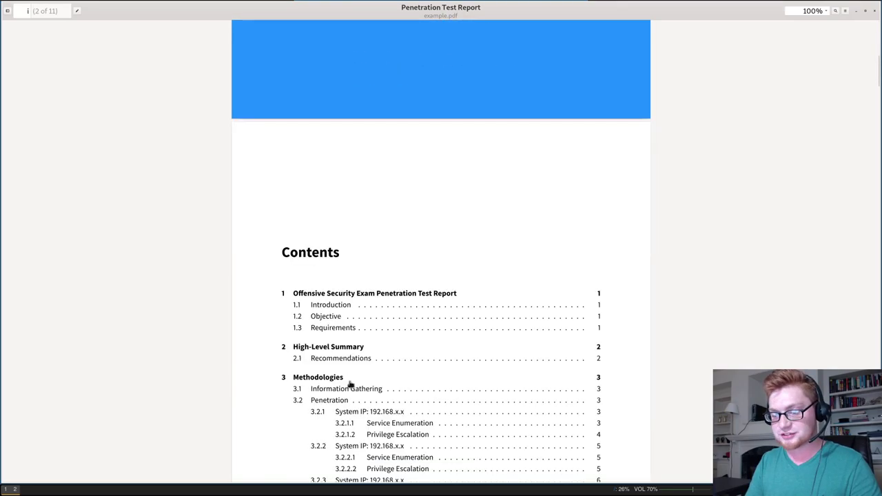
pyautogui.scroll(-10, 350, 384)
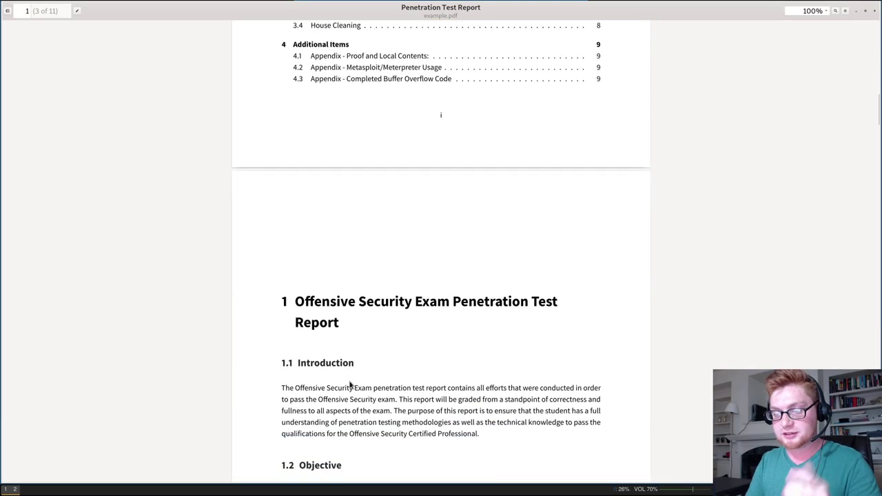
pyautogui.scroll(-10, 350, 385)
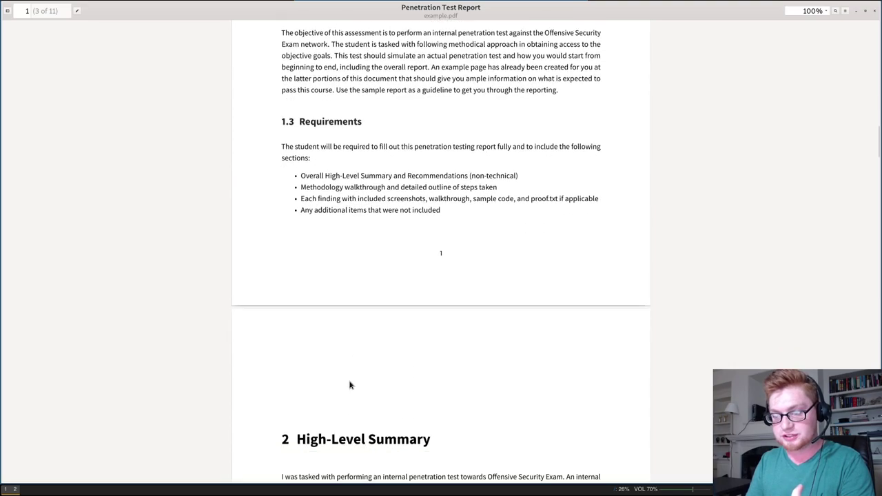
pyautogui.scroll(-3, 350, 385)
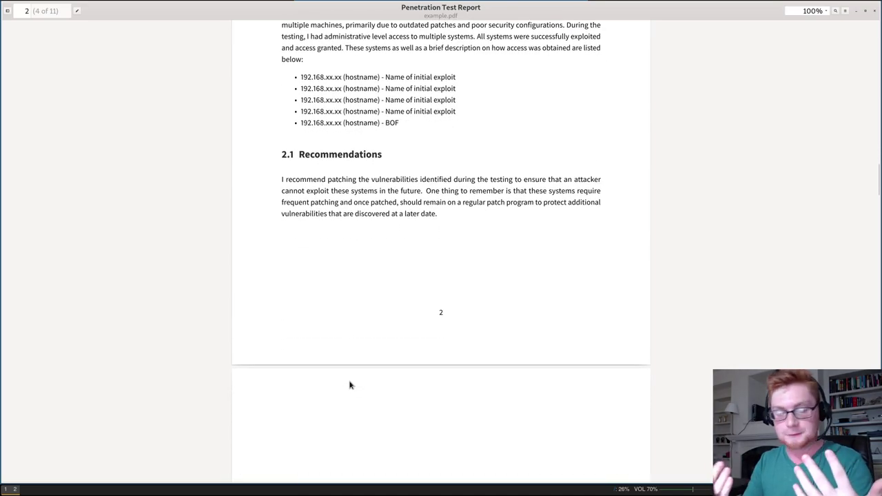
pyautogui.scroll(-15, 350, 384)
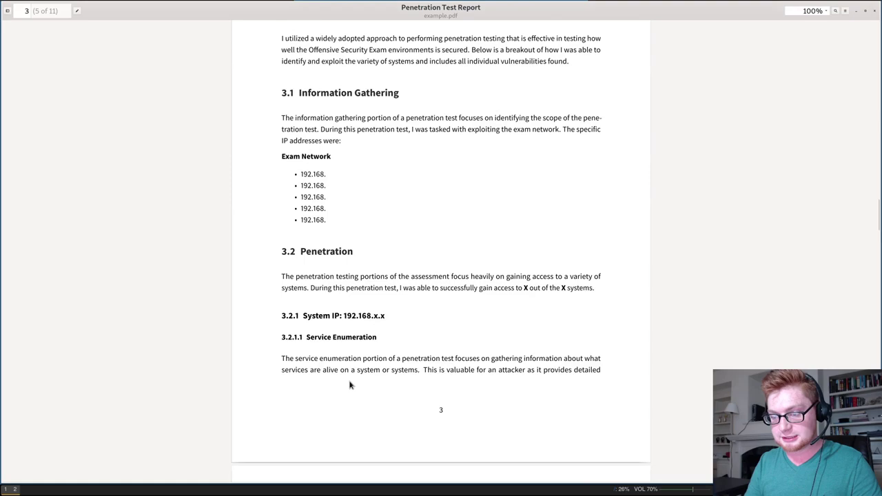
pyautogui.scroll(-5, 350, 385)
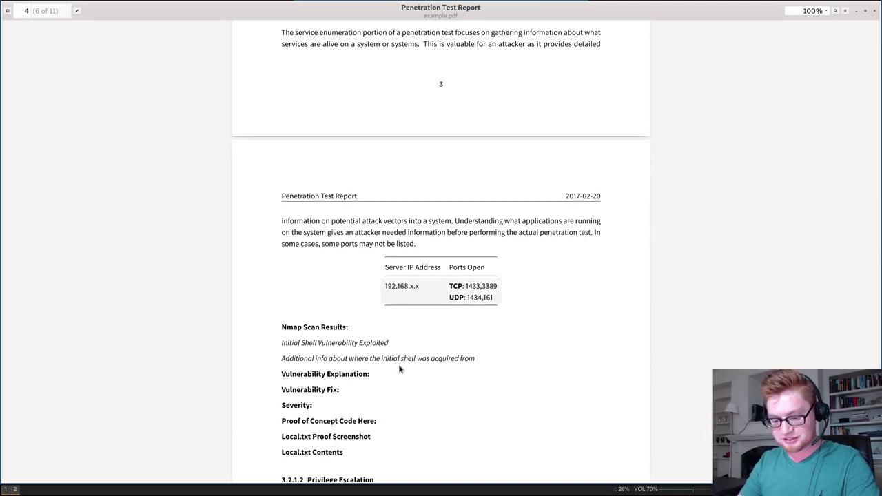
# Step: Close the PDF viewer, go up to ~/pwk/oscp, list it, and open make_submission.sh in vim
pyautogui.hotkey('ctrl', 'w')
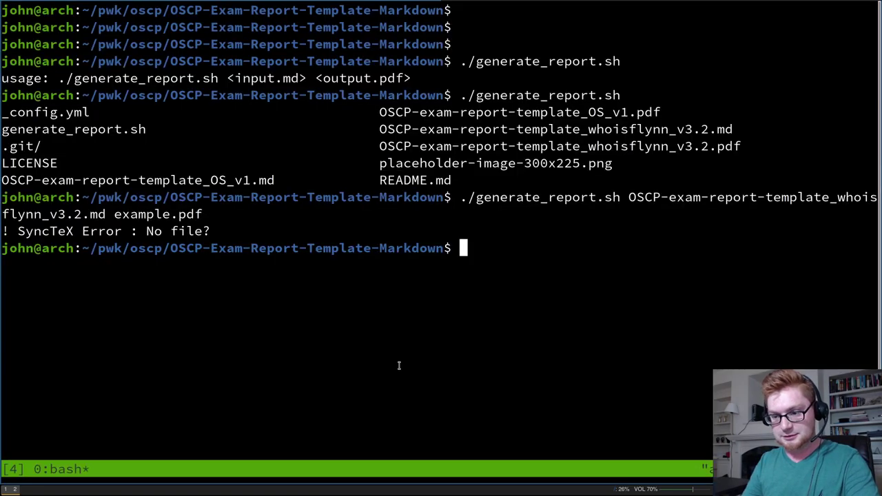
pyautogui.write('cd ..')
pyautogui.press('Return')
pyautogui.write('ks')
pyautogui.press('Return')
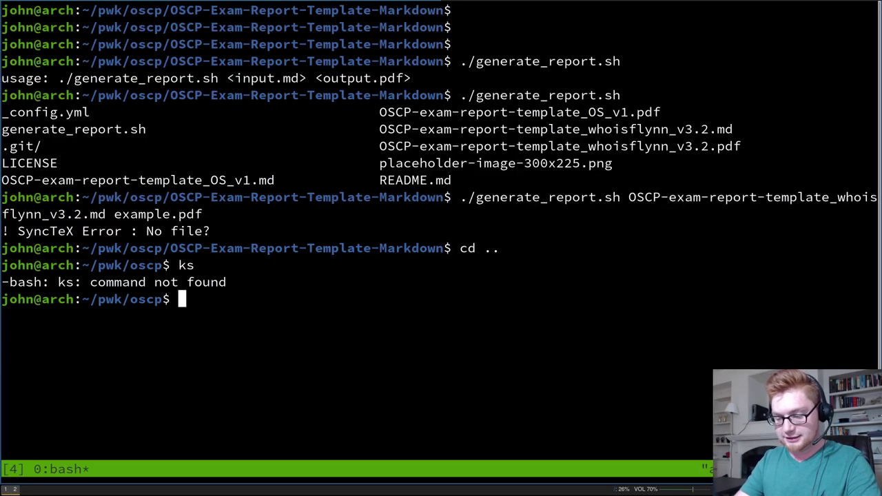
pyautogui.hotkey('ctrl', 'l')
pyautogui.write('ls')
pyautogui.press('Return')
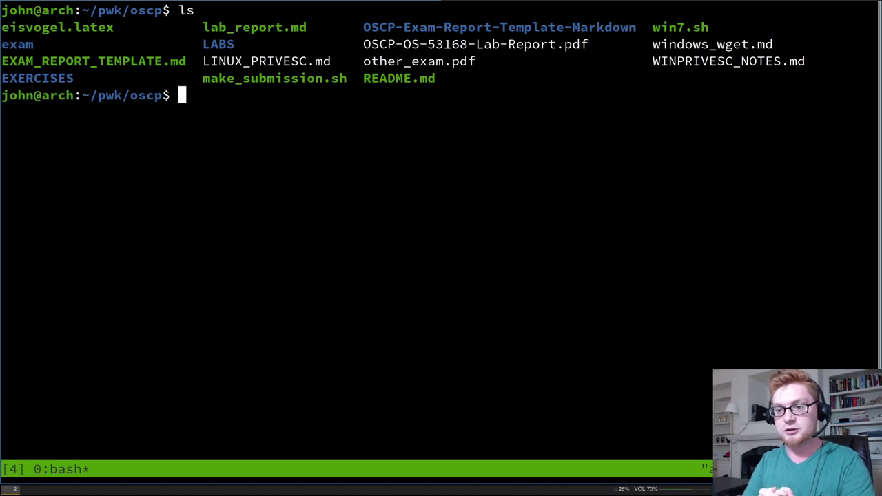
pyautogui.write('vim m')
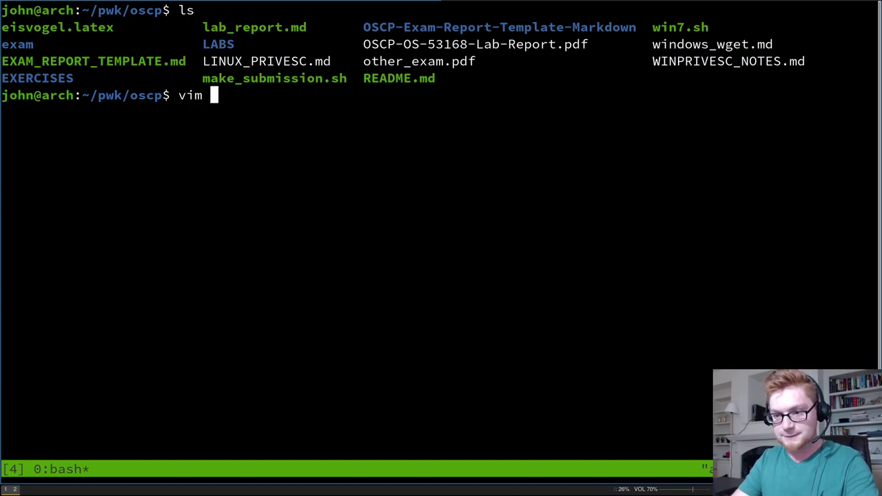
pyautogui.press('Tab')
pyautogui.press('Return')
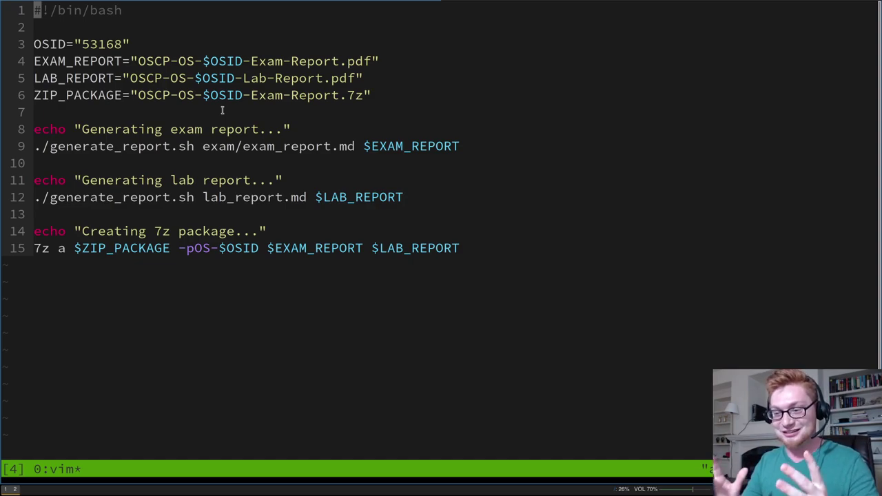
# Step: Quit make_submission.sh in vim without changes
pyautogui.write(':q')
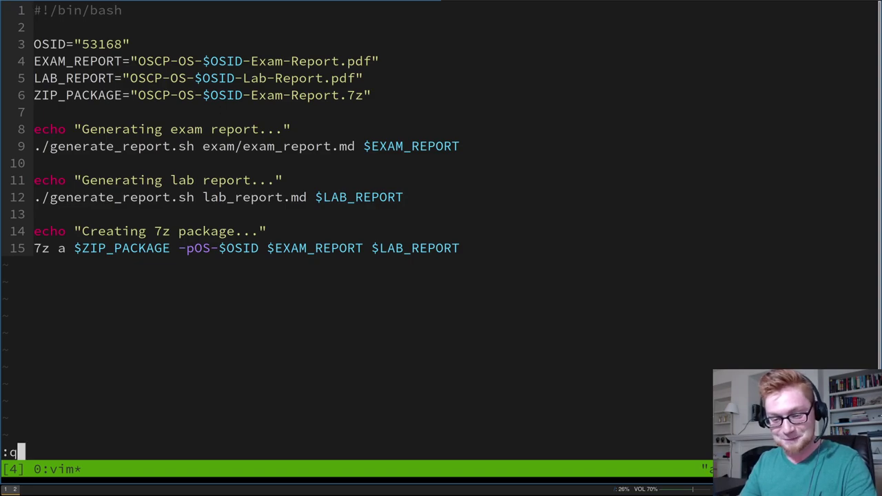
pyautogui.press('Return')
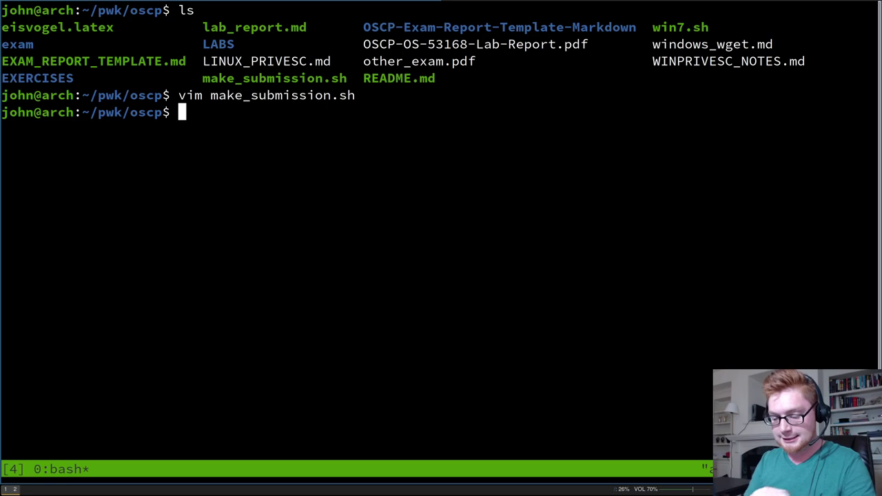
# Step: Open the windows_wget.md Windows Wget notes in vim
pyautogui.write('vim win')
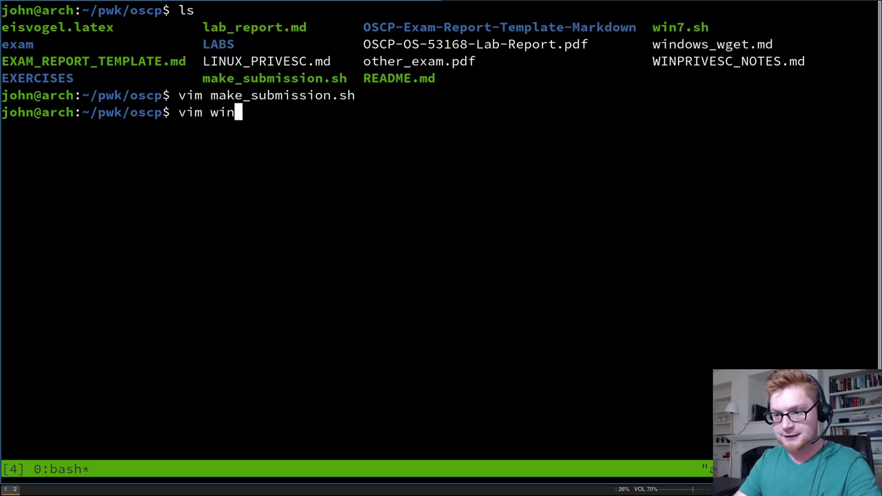
pyautogui.write('d')
pyautogui.press('Tab')
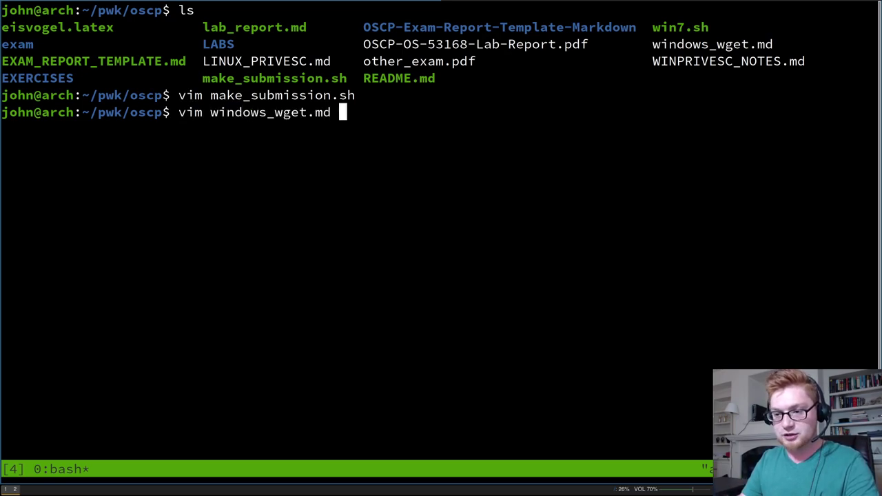
pyautogui.press('Return')
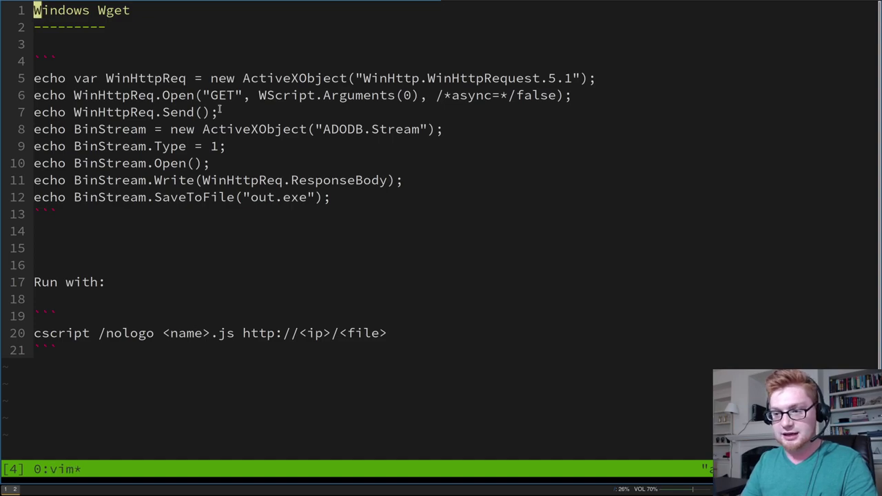
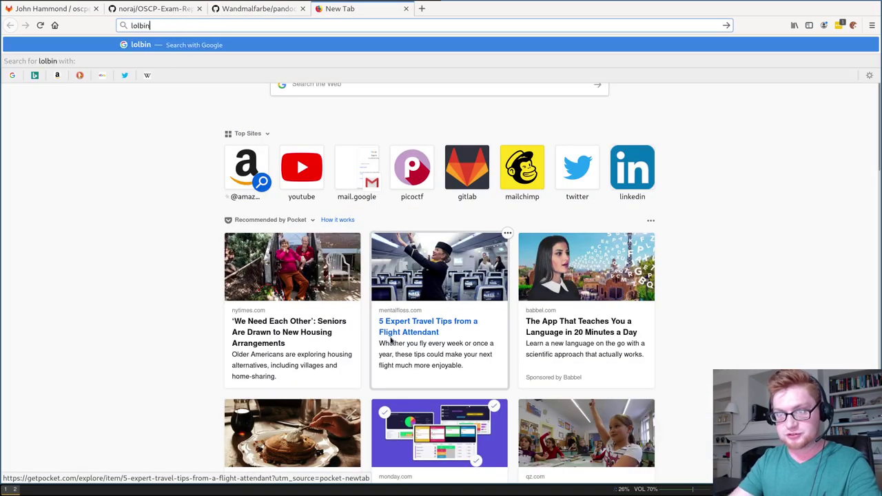
# Step: Search Google for lolbins, open the archived api0cradle/LOLBAS repository, and zoom in to read its project-moved notice
pyautogui.write('s')
pyautogui.press('Return')
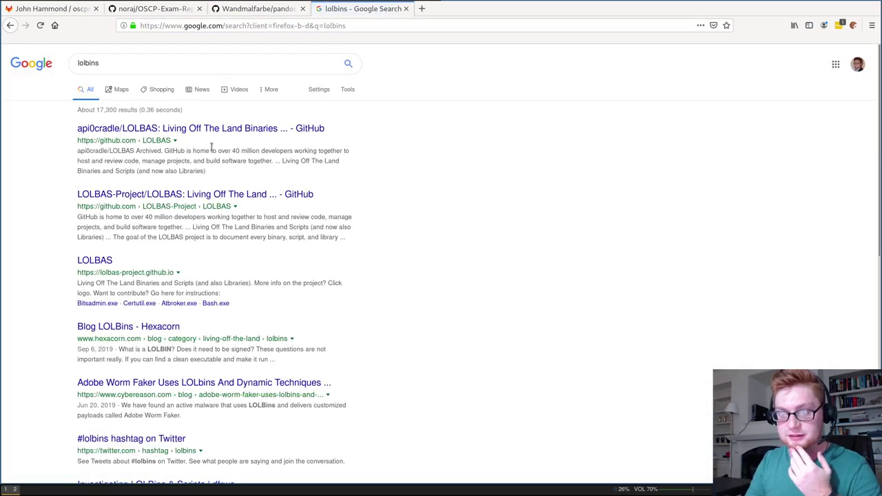
pyautogui.click(213, 134)
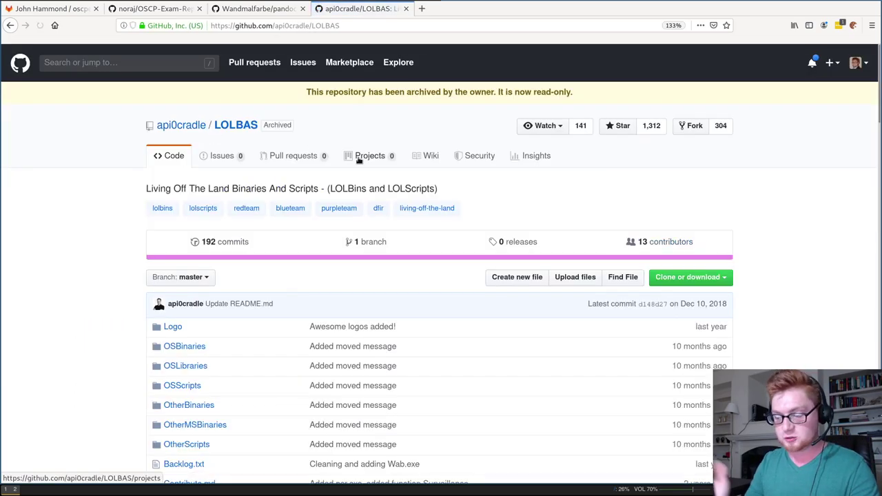
pyautogui.hotkey('ctrl', '+')
pyautogui.hotkey('ctrl', '+')
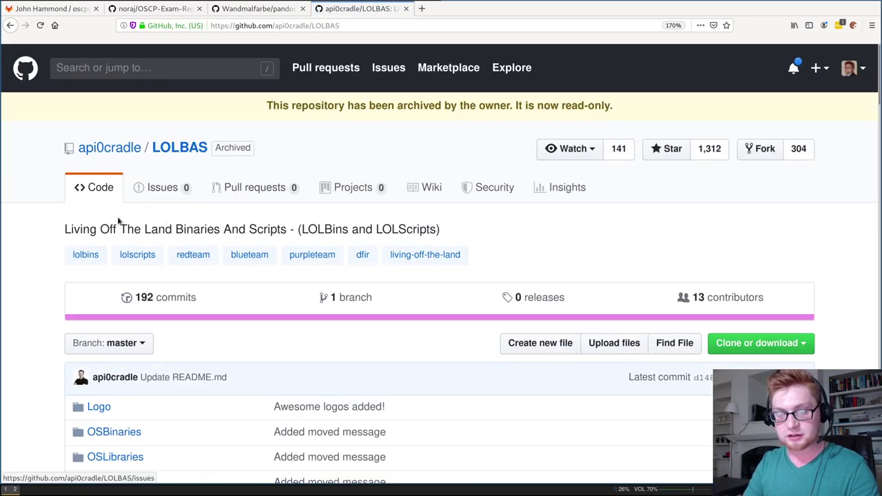
pyautogui.scroll(-15, 51, 237)
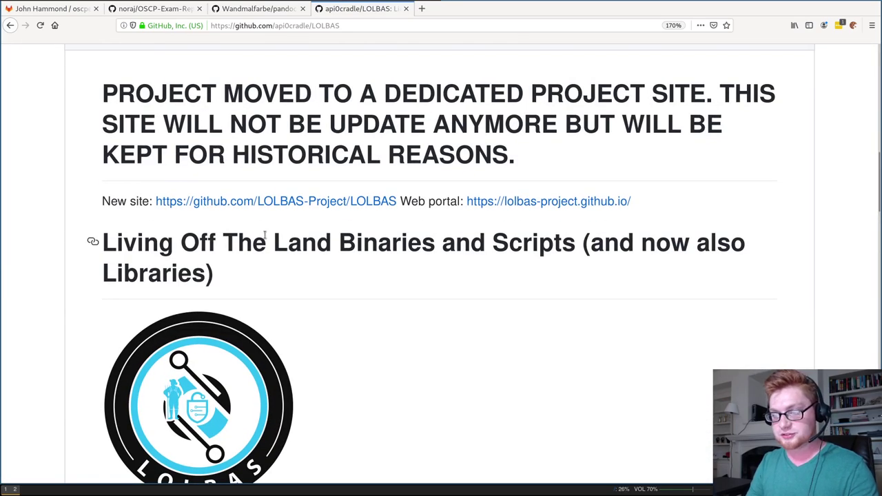
# Step: Go to lolbas-project.github.io, enlarge the page, and browse the table of 105 binaries and their functions
pyautogui.click(499, 203)
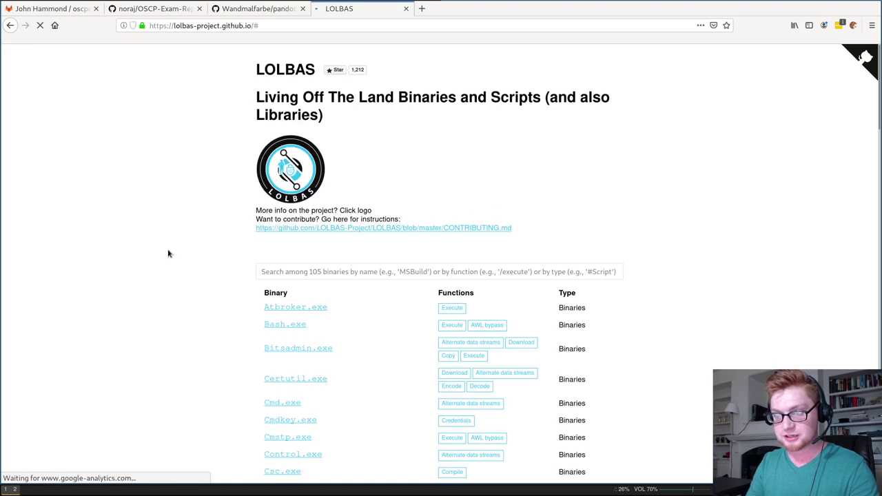
pyautogui.hotkey('ctrl', '+')
pyautogui.hotkey('ctrl', '+')
pyautogui.hotkey('ctrl', '+')
pyautogui.hotkey('ctrl', '+')
pyautogui.hotkey('ctrl', '+')
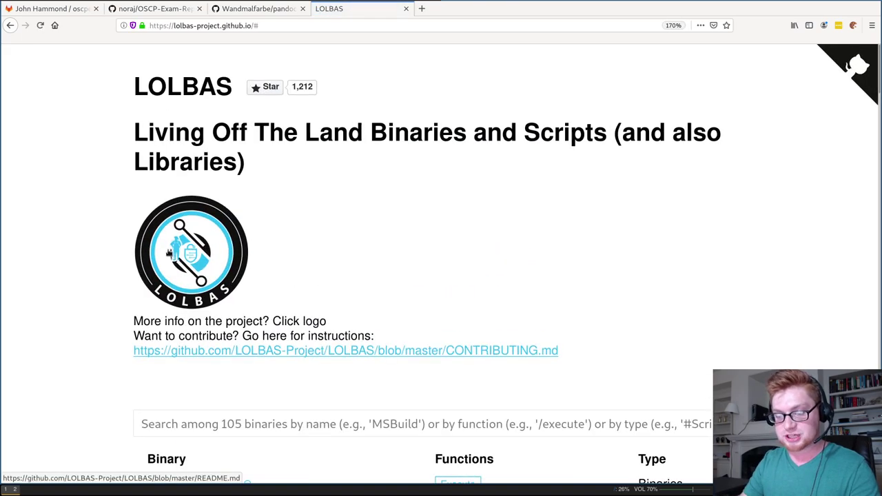
pyautogui.scroll(-3, 145, 246)
pyautogui.scroll(-1, 145, 248)
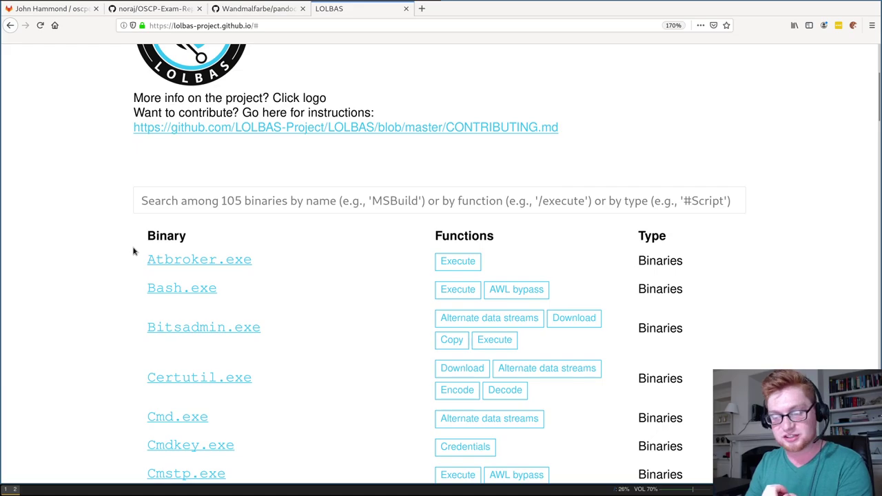
pyautogui.scroll(-1, 460, 369)
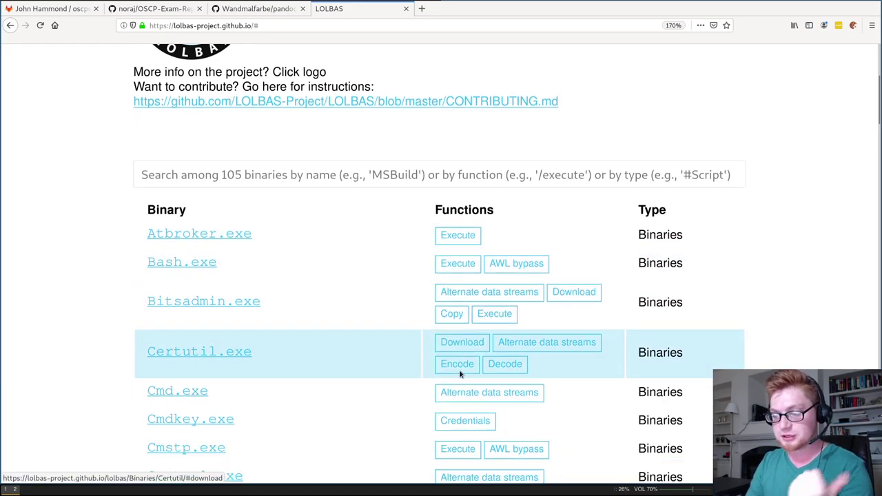
pyautogui.scroll(-6, 461, 374)
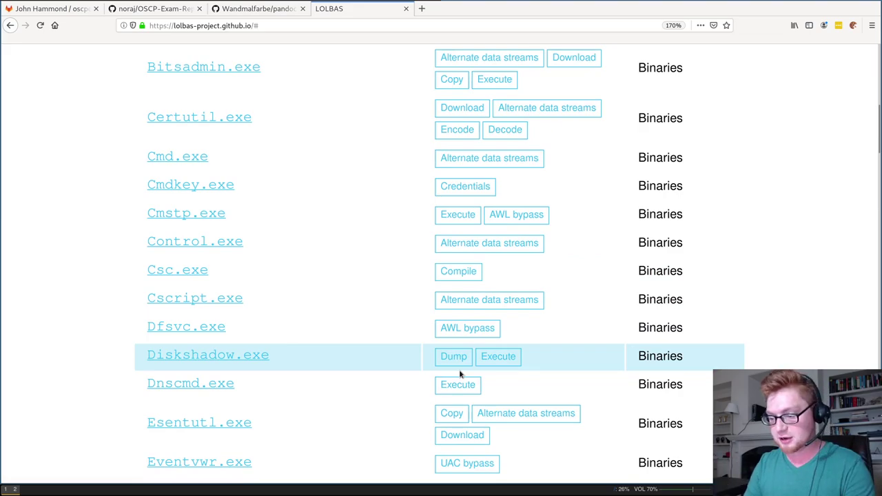
pyautogui.scroll(9, 461, 374)
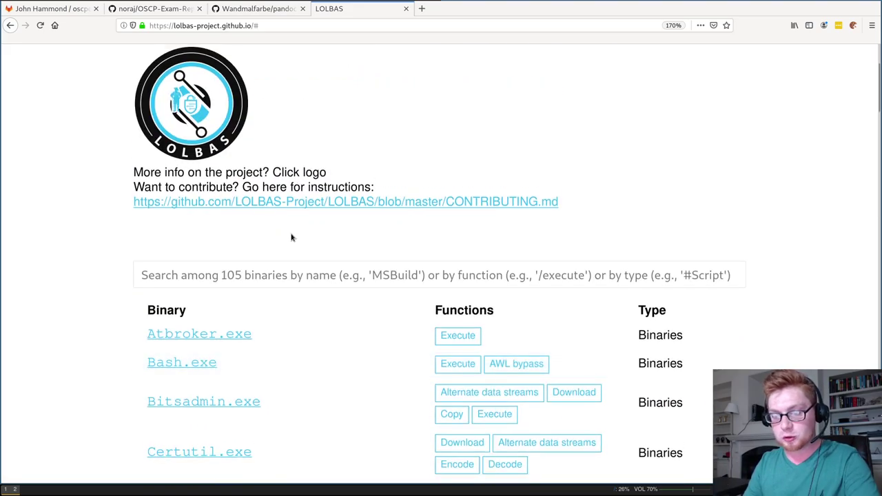
# Step: Filter the binaries list by 'certut' and open the Certutil.exe page
pyautogui.click(294, 265)
pyautogui.write('cert')
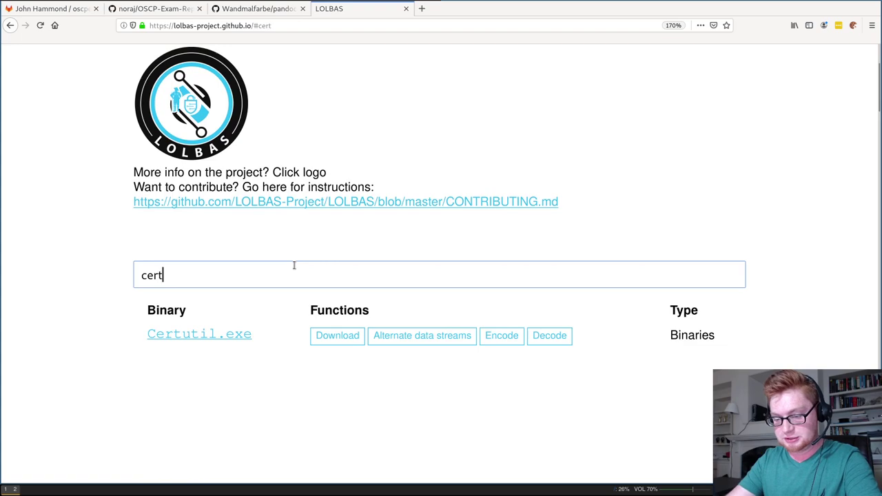
pyautogui.write('ut')
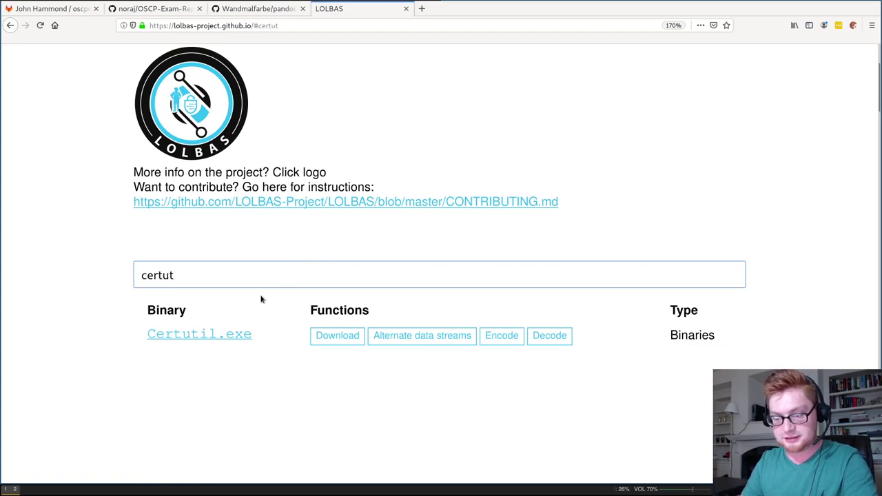
pyautogui.click(237, 333)
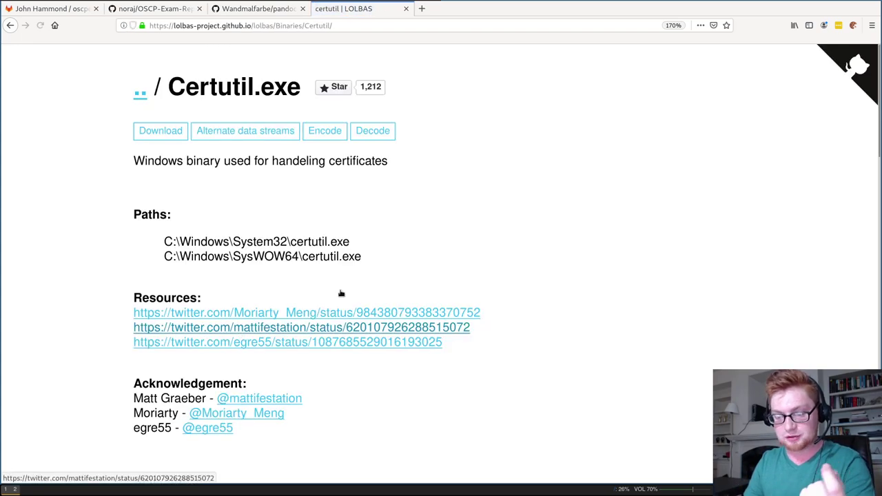
# Step: Read Certutil.exe's Download command line, then go back to the filtered binaries list
pyautogui.scroll(-5, 480, 270)
pyautogui.scroll(-1, 482, 270)
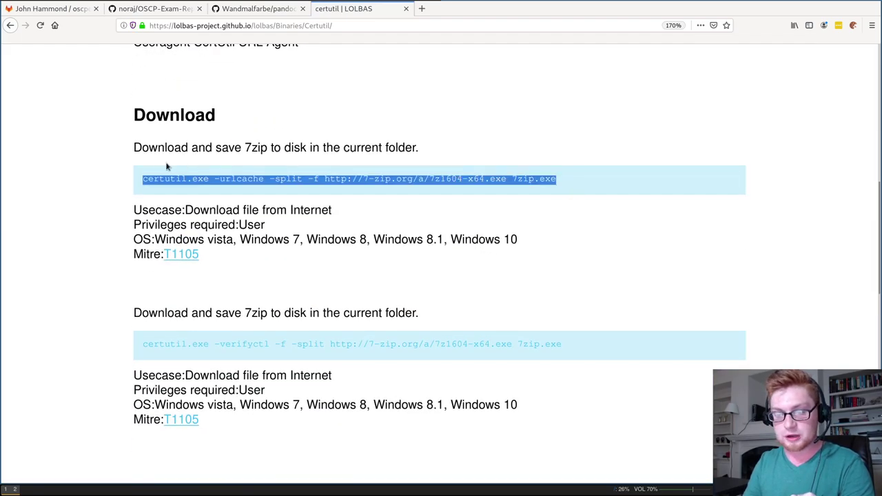
pyautogui.click(120, 176)
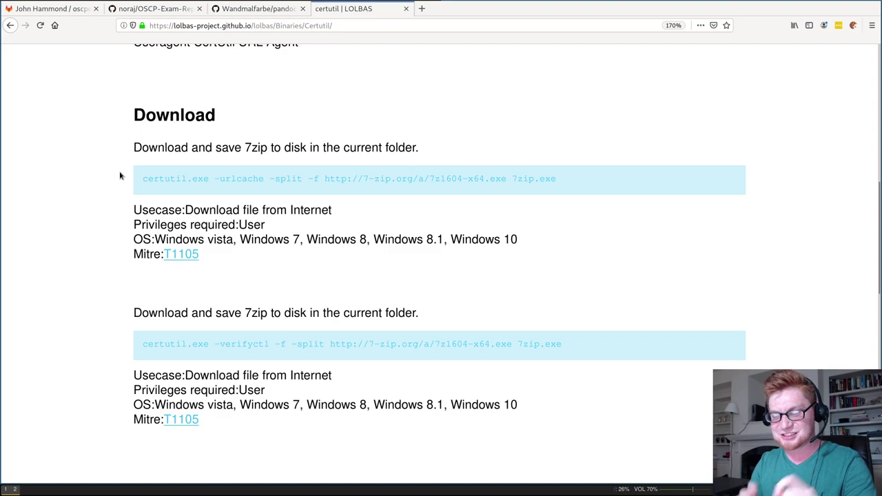
pyautogui.hotkey('alt', 'Left')
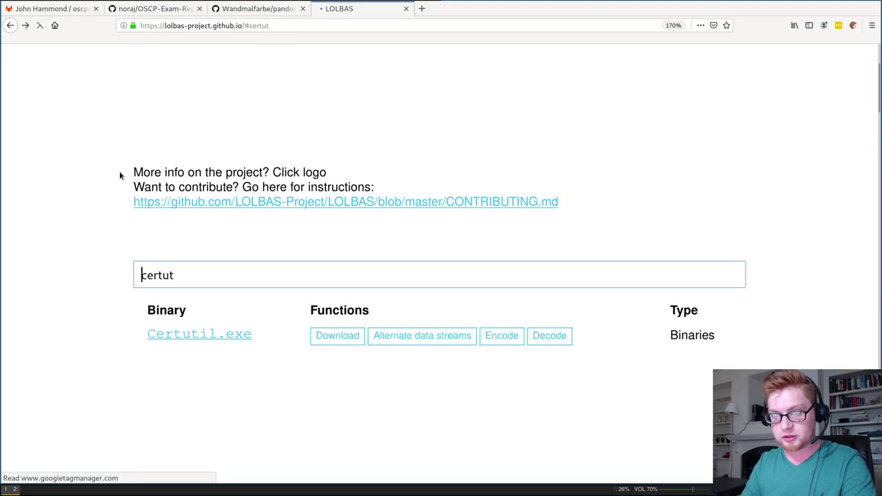
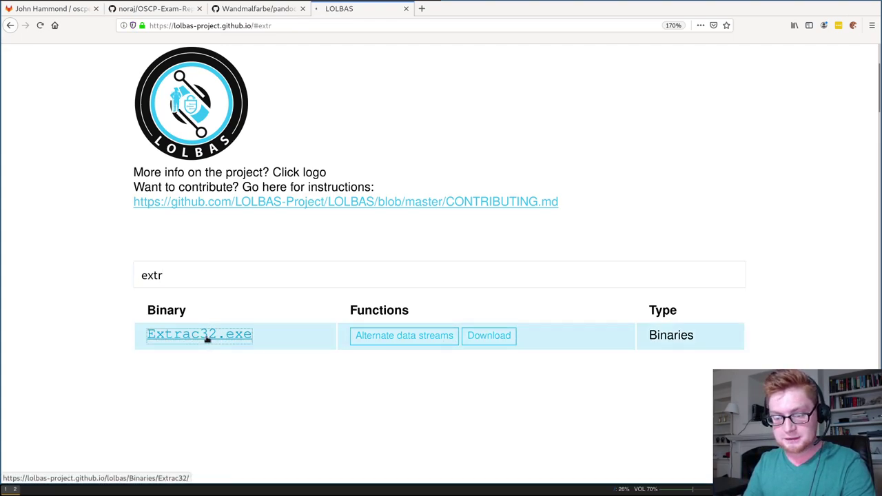
# Step: Open the Extrac32.exe page, scroll to its Download section, and highlight 'extrac32 /Y' in the command
pyautogui.click(207, 336)
pyautogui.scroll(-6, 489, 365)
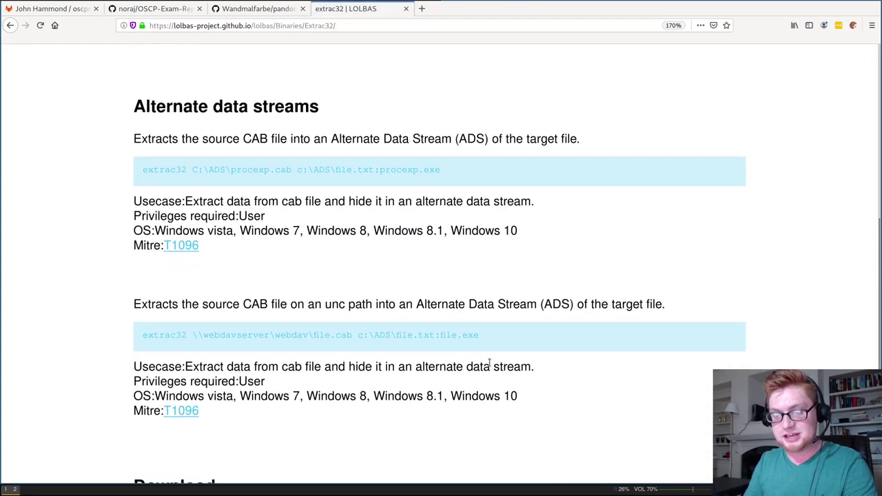
pyautogui.scroll(-3, 489, 363)
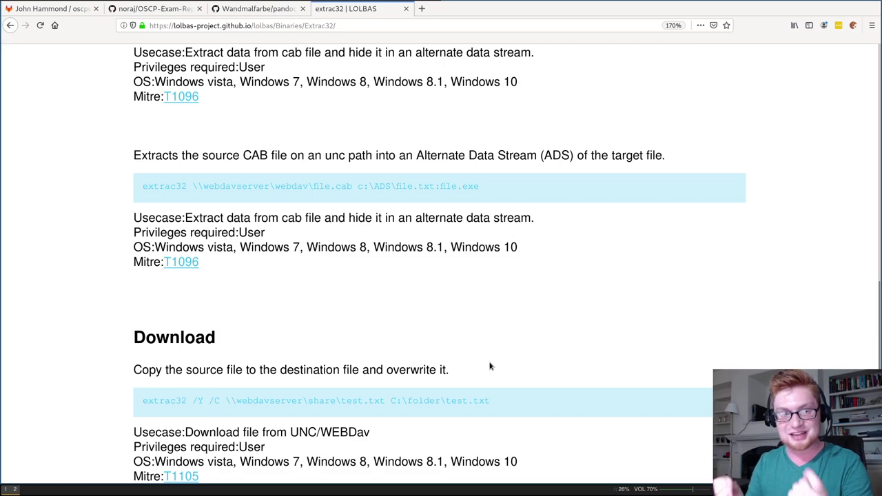
pyautogui.scroll(-1, 489, 366)
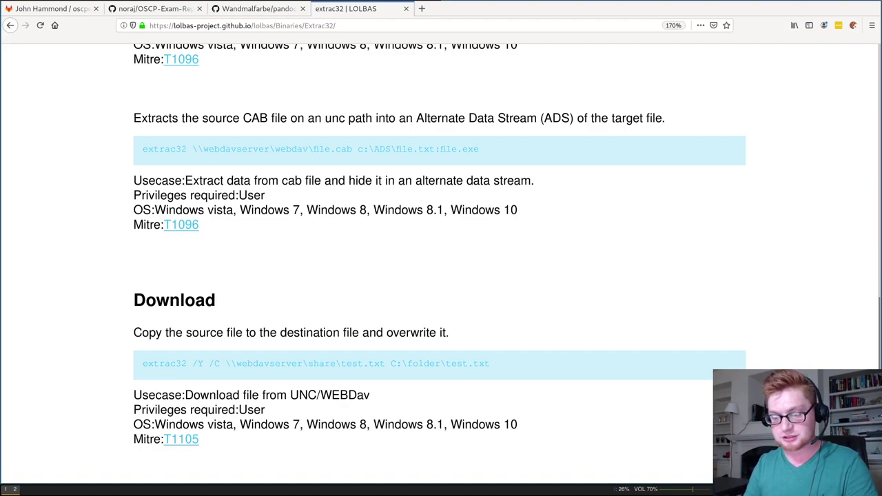
pyautogui.scroll(-1, 386, 370)
pyautogui.moveTo(142, 324); pyautogui.dragTo(203, 326)
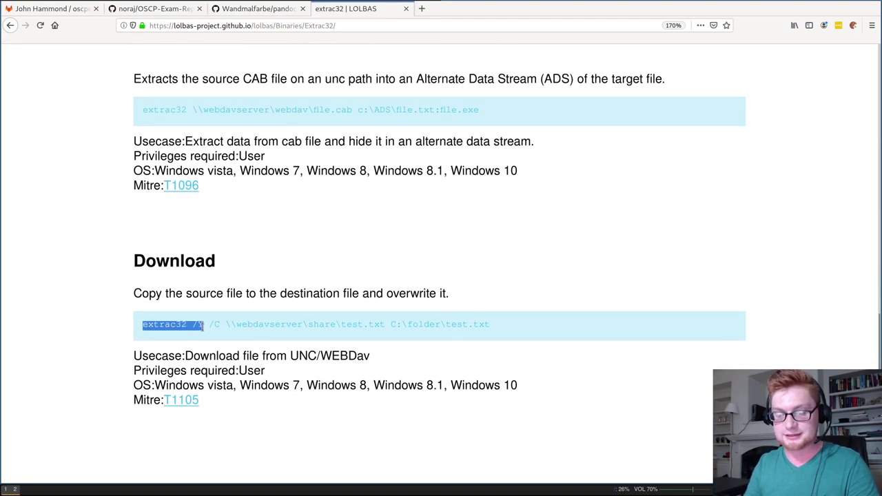
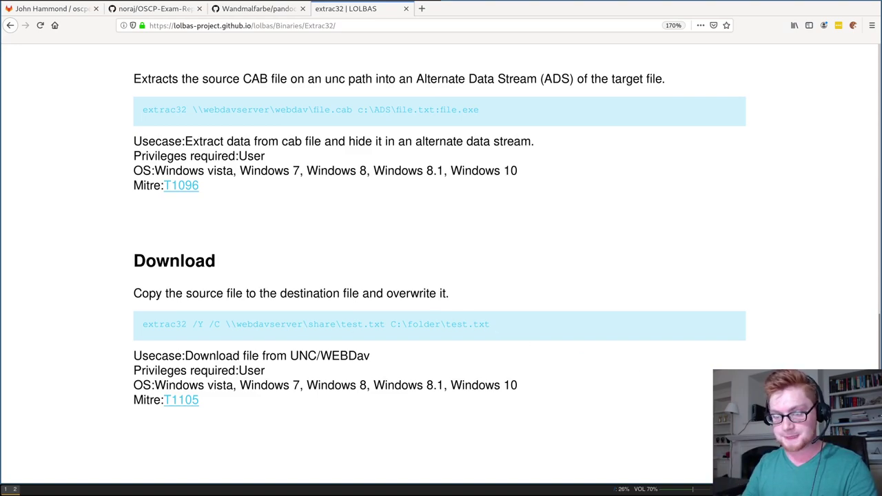
# Step: Go back to the LOLBAS search results for 'extr', which list Extrac32.exe
pyautogui.hotkey('alt', 'Left')
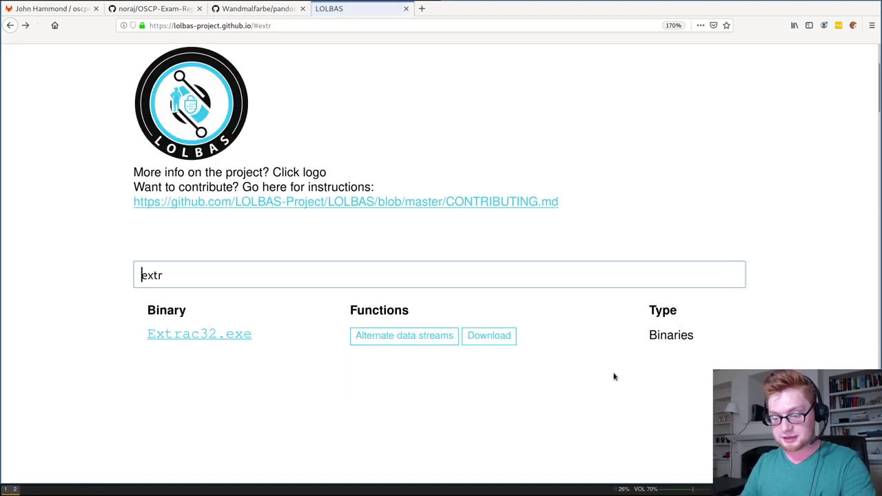
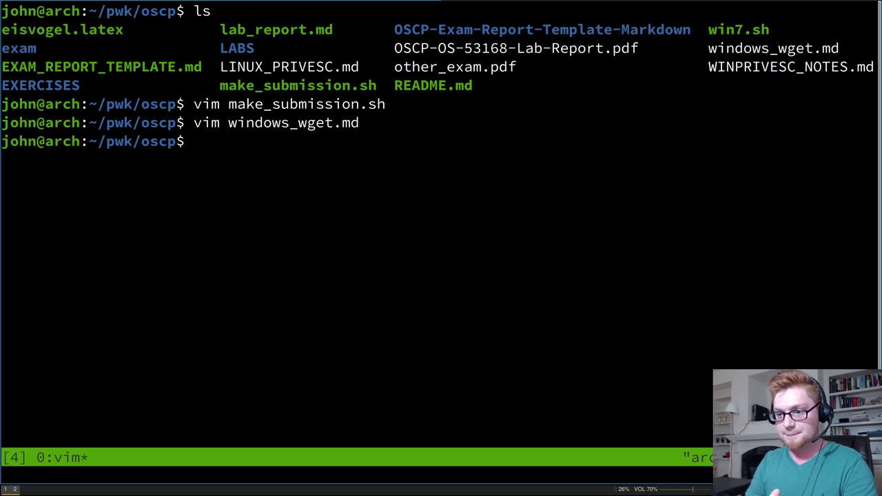
# Step: Open WINPRIVESC_NOTES.md in vim, using Tab completion on 'vim WIN'
pyautogui.write('vim WIN')
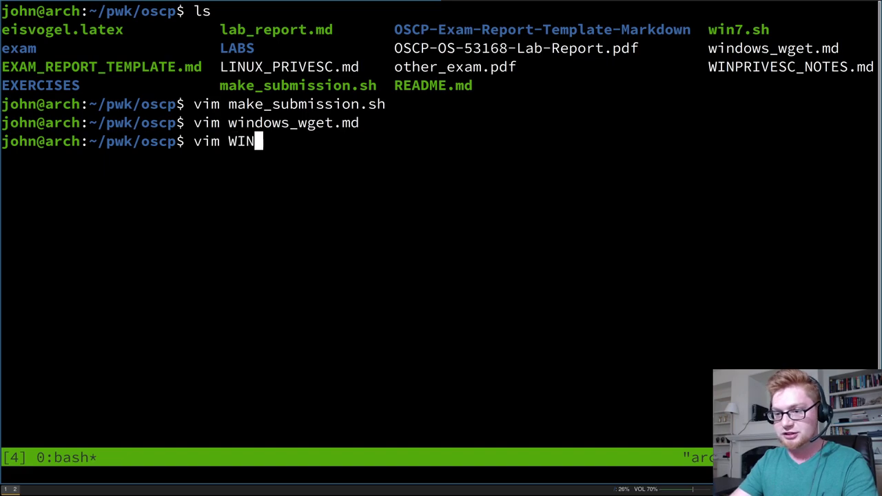
pyautogui.press('Tab')
pyautogui.press('Return')
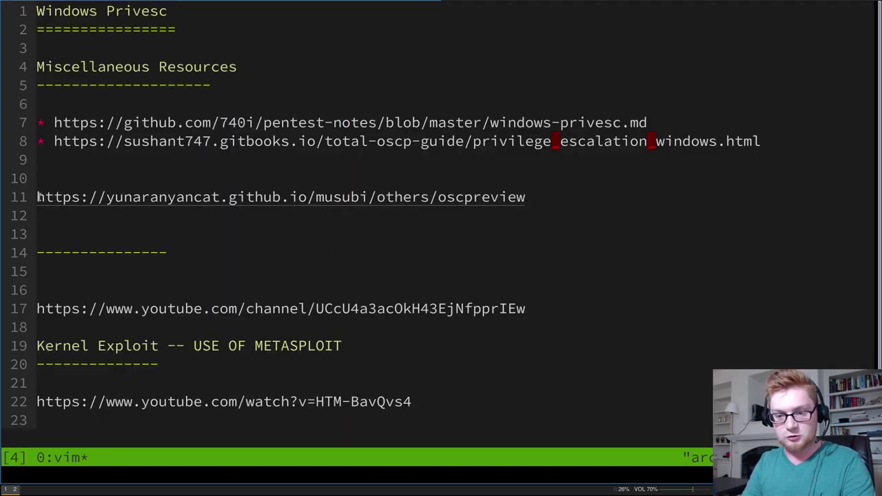
# Step: Copy the line-7 GitHub windows-privesc.md link from the notes and paste it into a new Firefox tab
pyautogui.moveTo(37, 198); pyautogui.dragTo(525, 199)
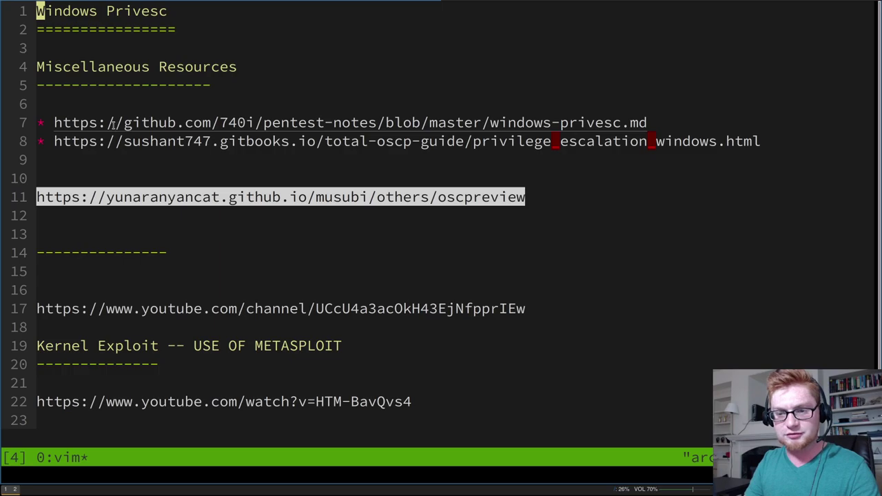
pyautogui.moveTo(55, 123); pyautogui.dragTo(647, 122)
pyautogui.hotkey('ctrl', 'c')
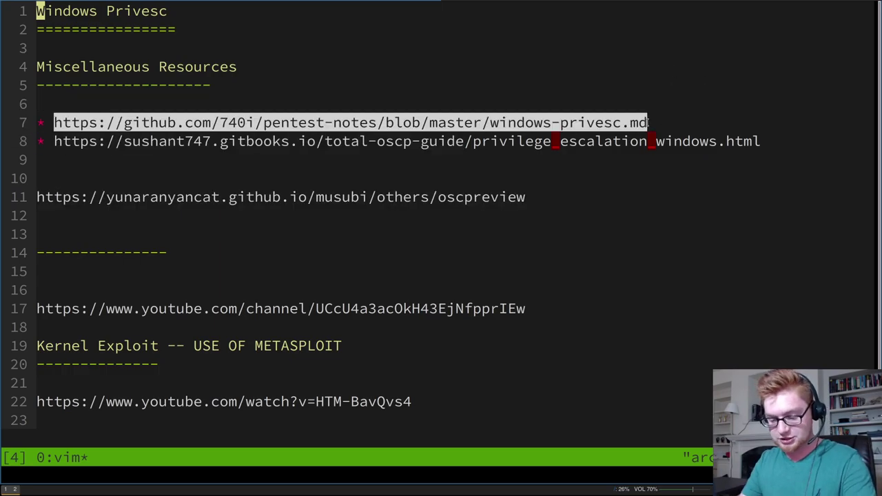
pyautogui.hotkey('alt', 'Tab')
pyautogui.hotkey('ctrl', 't')
pyautogui.hotkey('ctrl', 'v')
# Step: Load windows-privesc.md, review 'List other users on the box and domain' commands, then return to vim
pyautogui.press('Return')
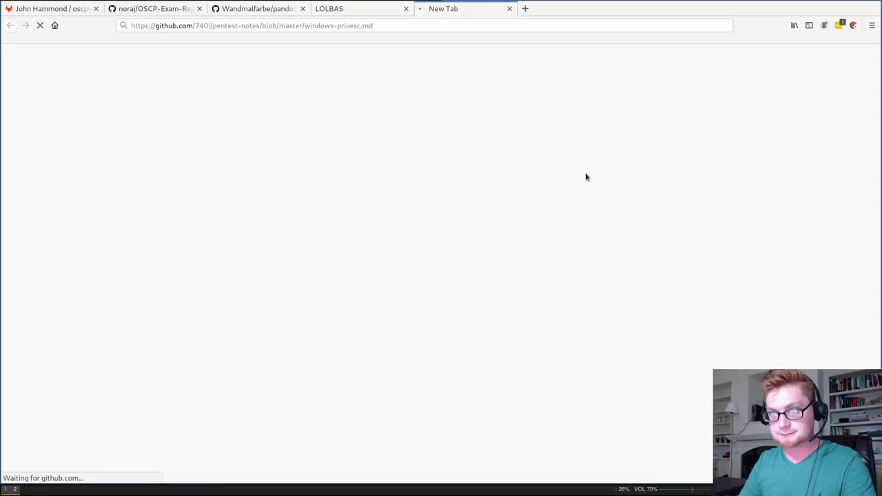
pyautogui.scroll(-5, 586, 177)
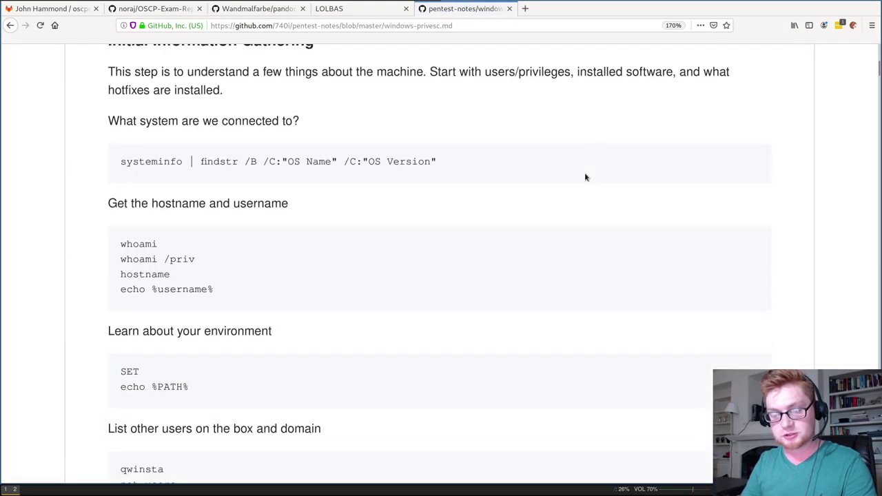
pyautogui.scroll(-4, 585, 177)
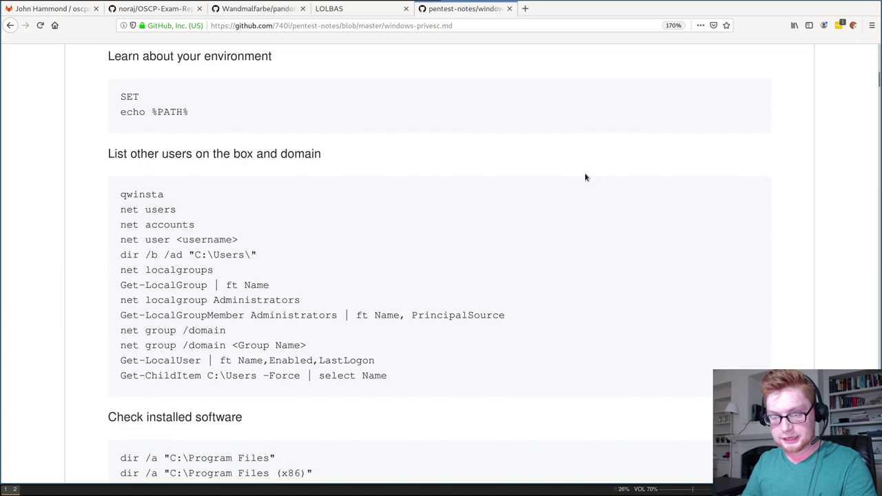
pyautogui.scroll(-1, 389, 297)
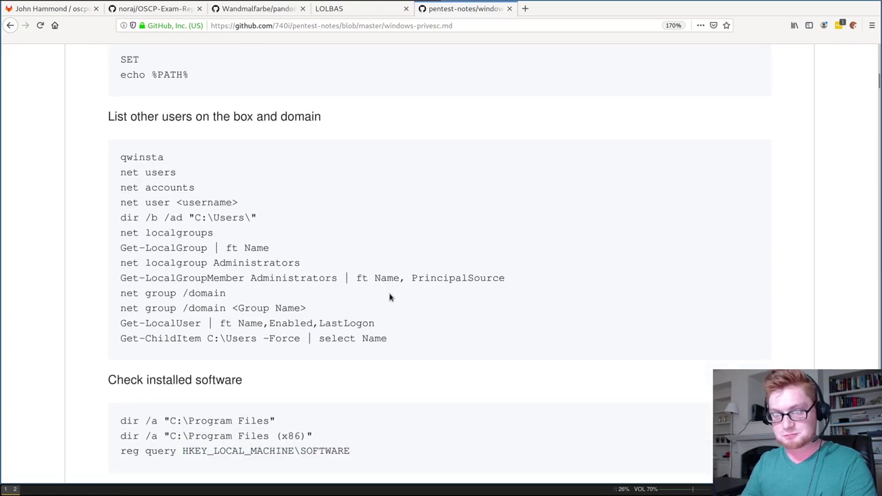
pyautogui.moveTo(400, 330); pyautogui.dragTo(295, 198)
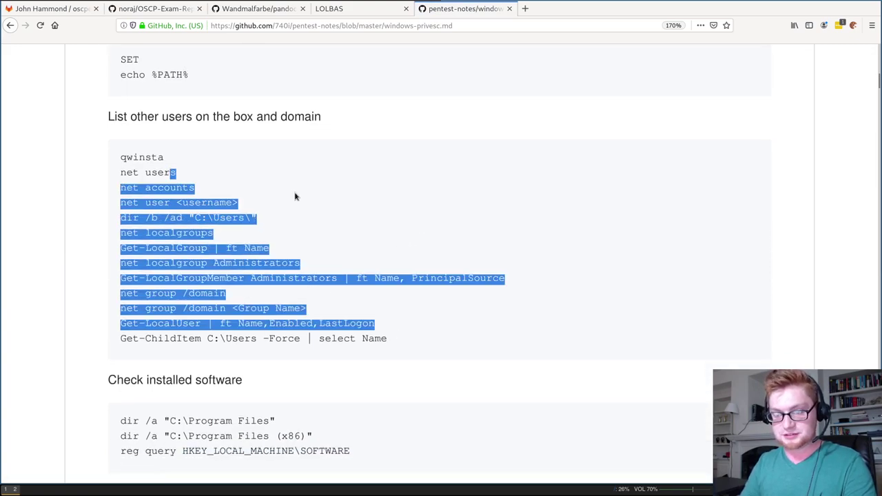
pyautogui.click(295, 197)
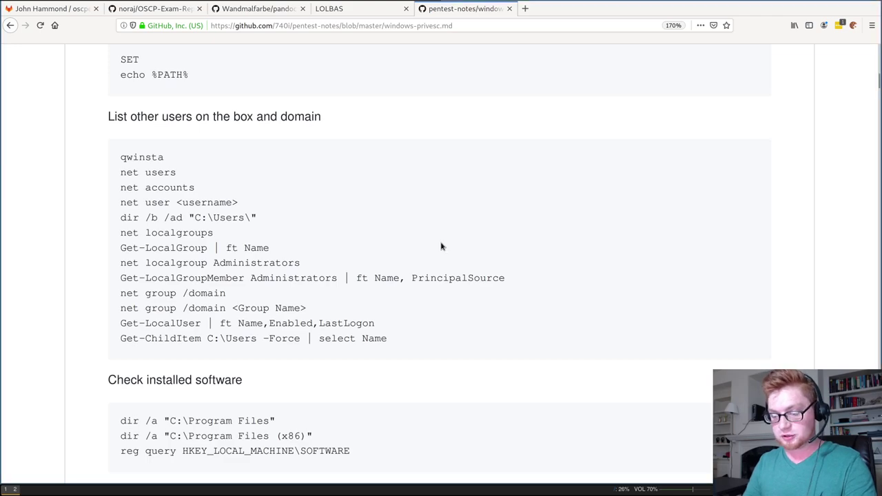
pyautogui.hotkey('alt', 'Tab')
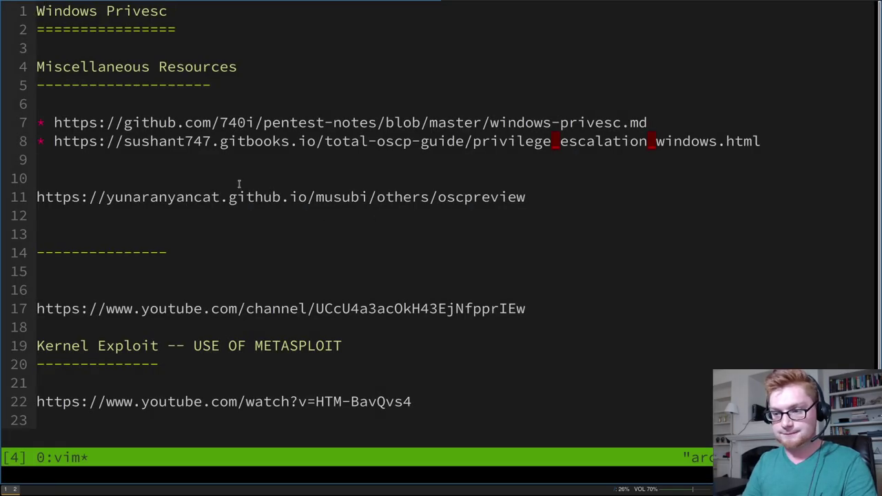
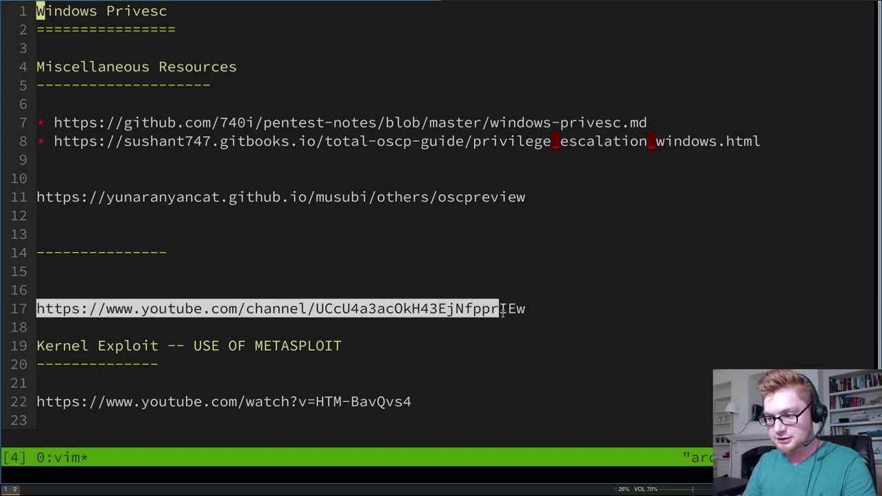
# Step: Select the full YouTube channel URL on line 17 of the Windows Privesc notes
pyautogui.moveTo(502, 312); pyautogui.dragTo(525, 311)
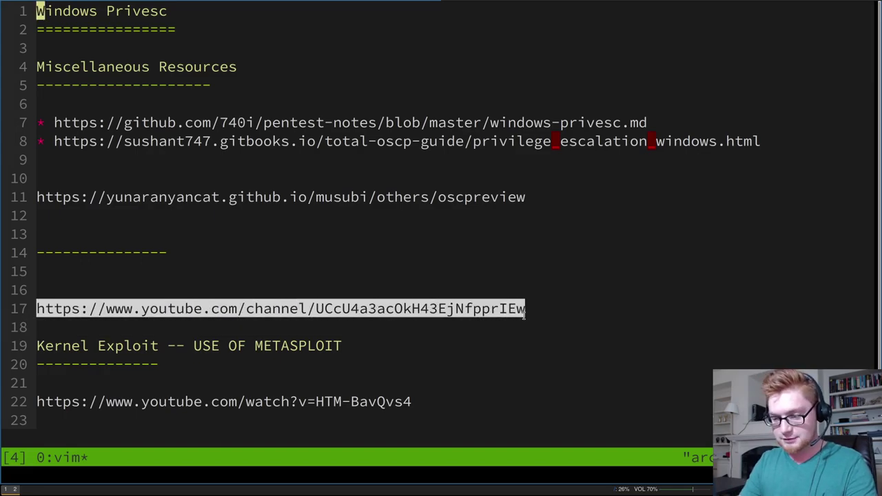
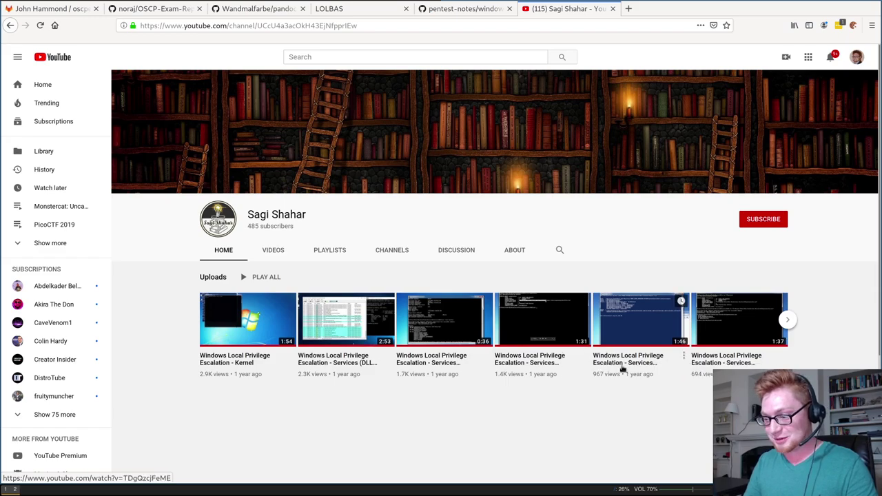
# Step: Zoom into the channel page, page through its uploads, then return to the Vim Windows Privesc notes
pyautogui.hotkey('ctrl', '+')
pyautogui.hotkey('ctrl', '+')
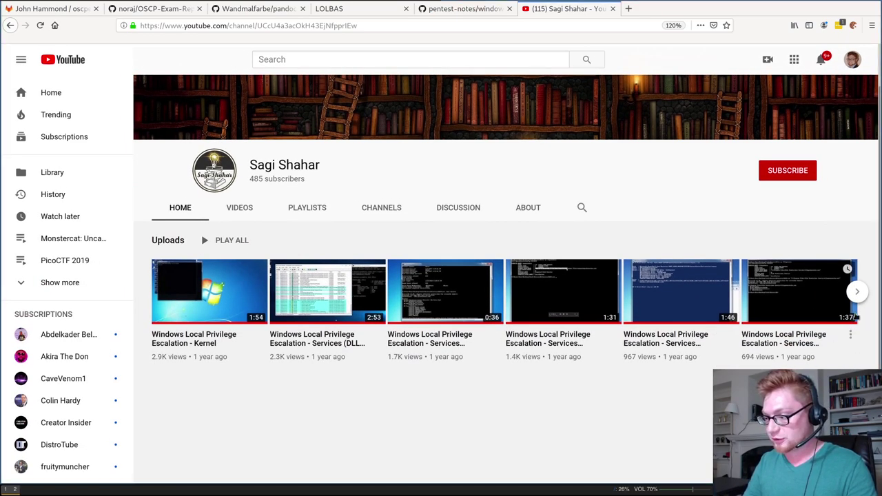
pyautogui.click(857, 301)
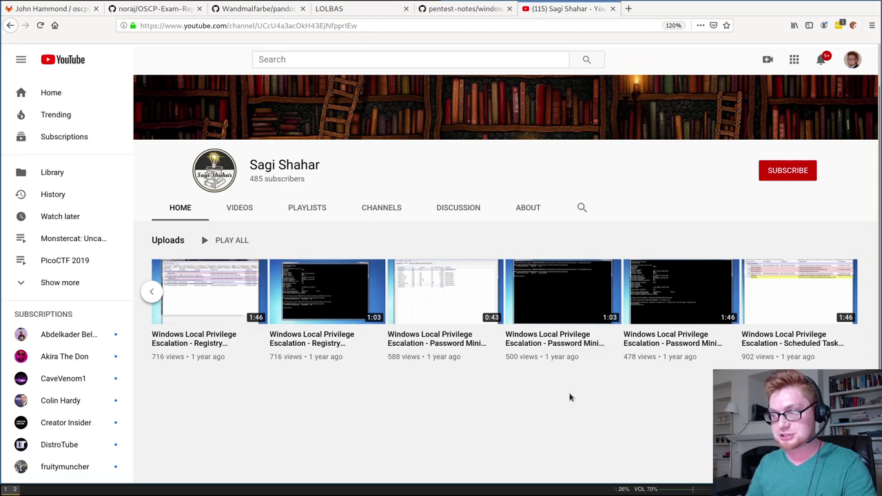
pyautogui.press('super+1')
pyautogui.press('g')
pyautogui.press('g')
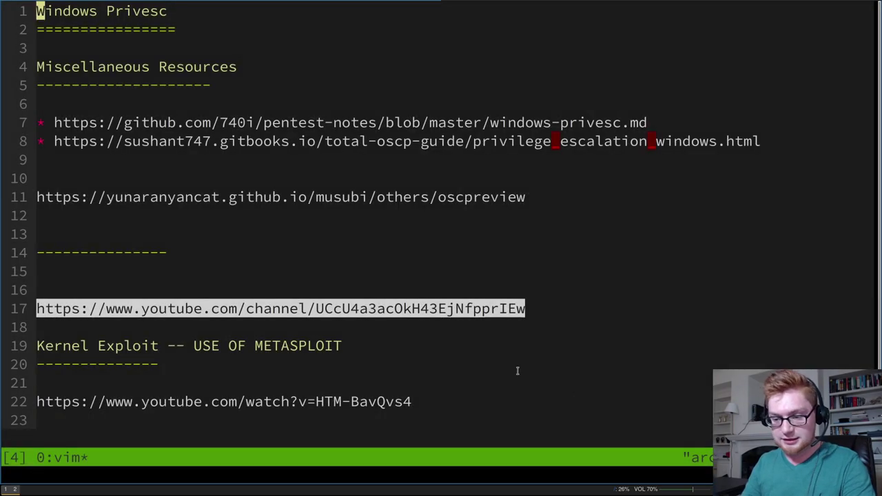
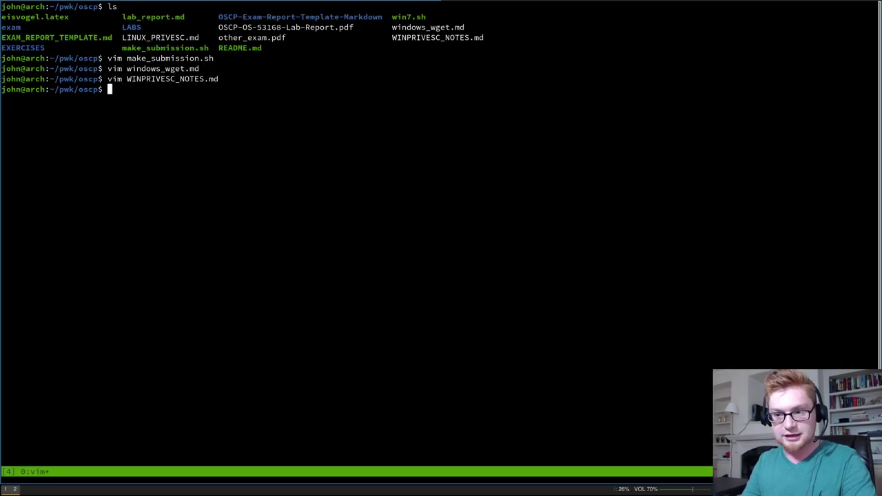
# Step: Launch vim on LINUX_PRIVESC.md, tab-completing the file name, to view the DirtyCow and RationalLove notes
pyautogui.write('vim LI')
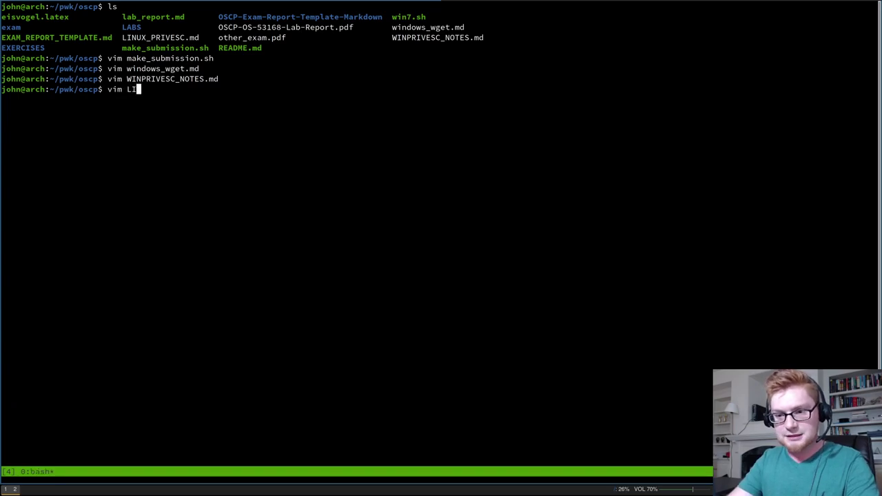
pyautogui.press('Tab')
pyautogui.press('Return')
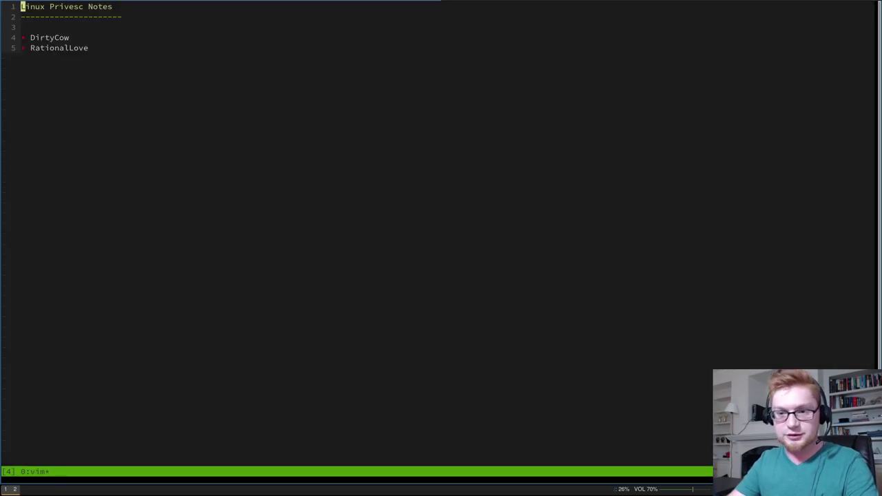
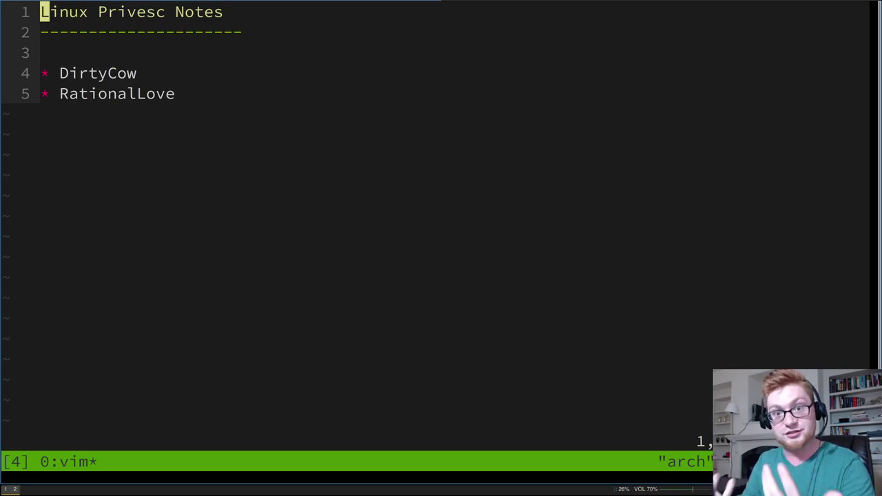
# Step: Move the cursor down through the Linux Privesc Notes lines toward the DirtyCow and RationalLove bullets
pyautogui.press('j')
pyautogui.press('j')
pyautogui.press('j')
pyautogui.press('j')
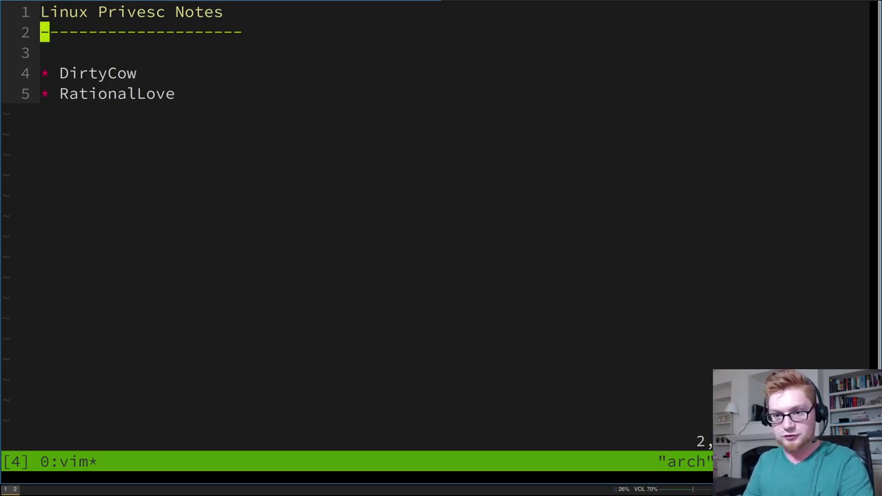
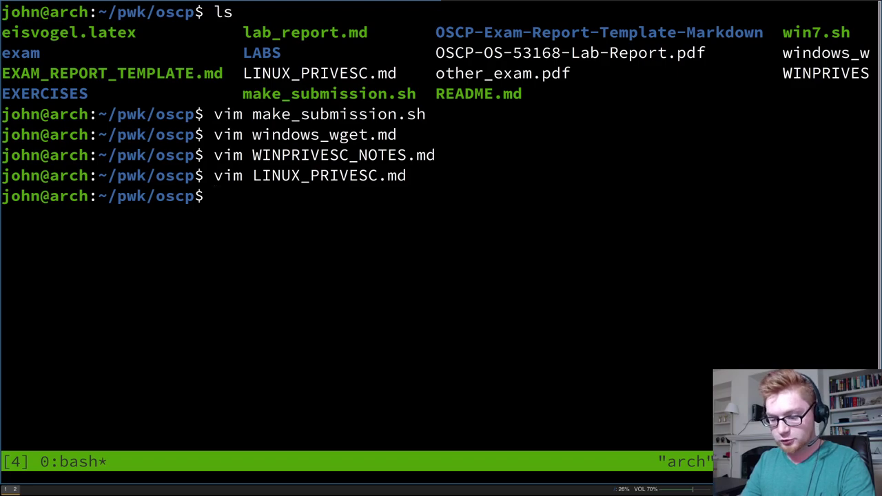
# Step: Open the 243-page OSCP lab report PDF in Evince, glance over its cover page, then close it
pyautogui.write('eog')
pyautogui.press('BackSpace')
pyautogui.press('BackSpace')
pyautogui.press('BackSpace')
pyautogui.write('vi')
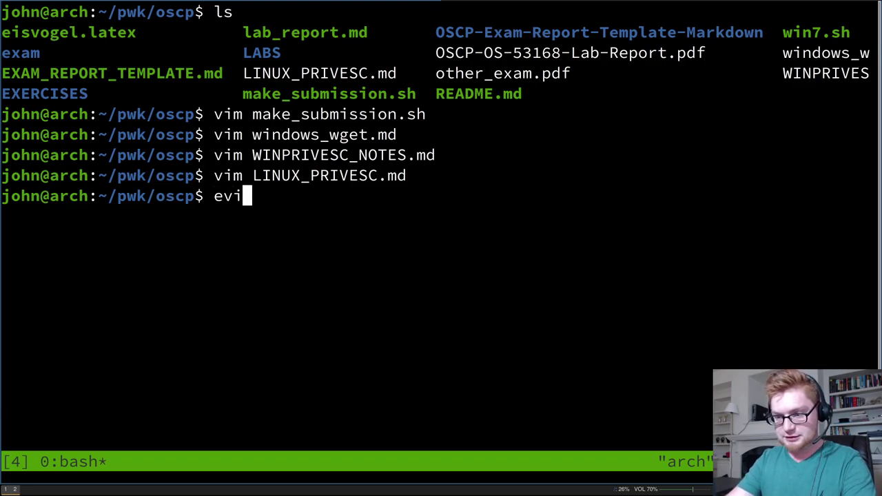
pyautogui.write('nce OSCP-O')
pyautogui.press('Tab')
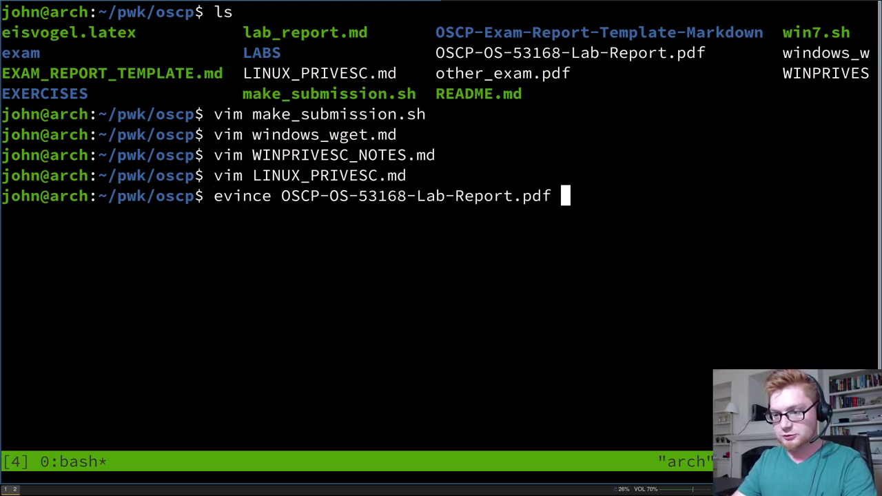
pyautogui.press('Return')
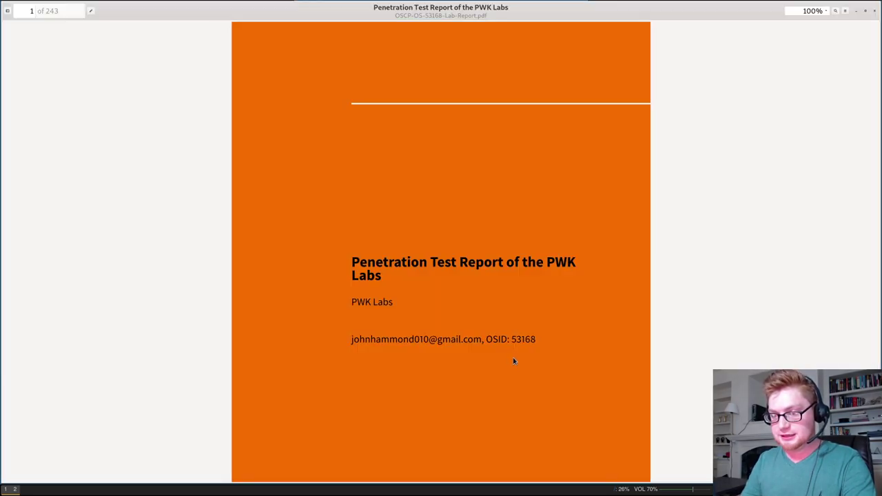
pyautogui.scroll(-10, 515, 334)
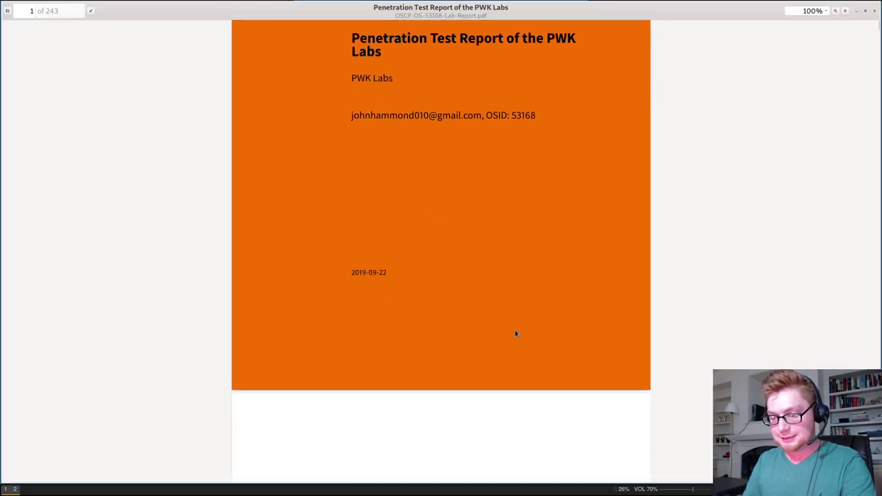
pyautogui.scroll(6, 515, 333)
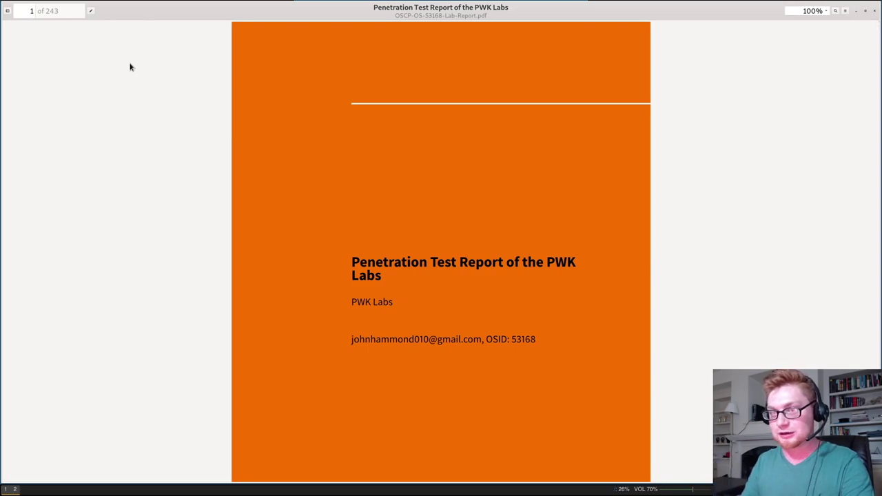
pyautogui.click(873, 12)
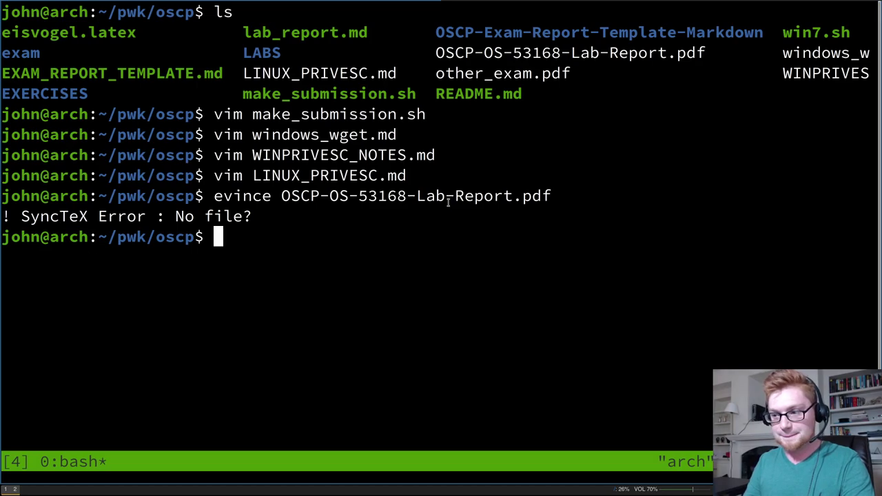
# Step: Open other_exam.pdf in Evince after eog fails to load it, and view its cover page
pyautogui.write('eog o')
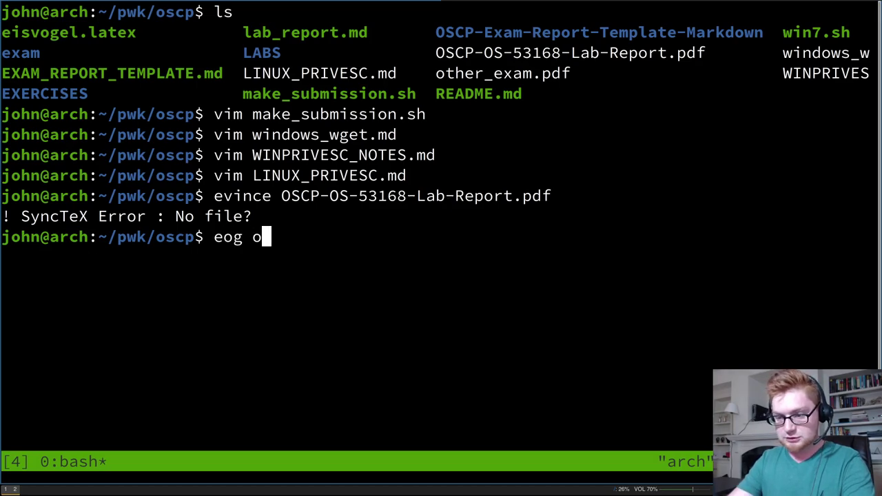
pyautogui.write('th')
pyautogui.press('Tab')
pyautogui.press('Return')
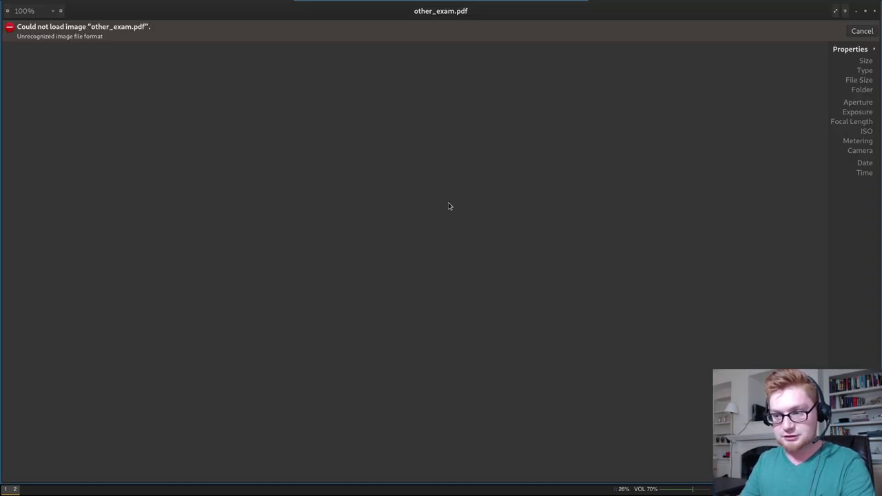
pyautogui.hotkey('ctrl', 'w')
pyautogui.press('Up')
pyautogui.press('Home')
pyautogui.press('Right')
pyautogui.press('Right')
pyautogui.press('Right')
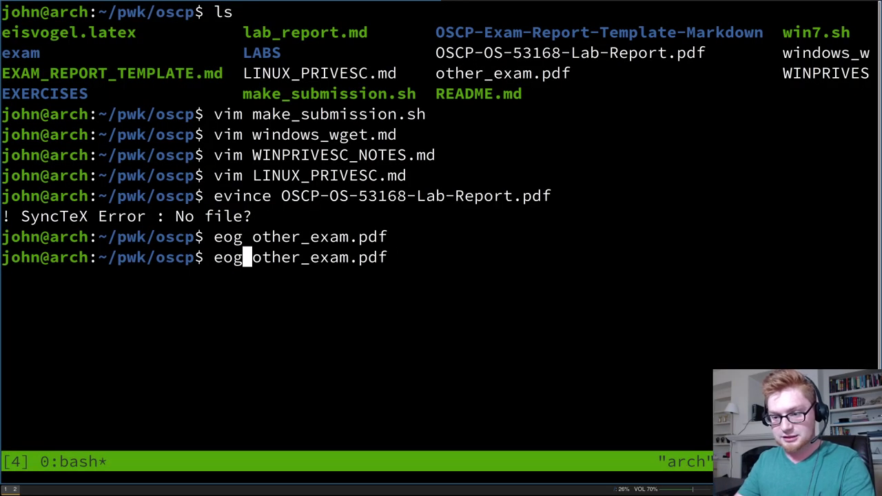
pyautogui.press('BackSpace')
pyautogui.press('BackSpace')
pyautogui.write('vince')
pyautogui.press('Return')
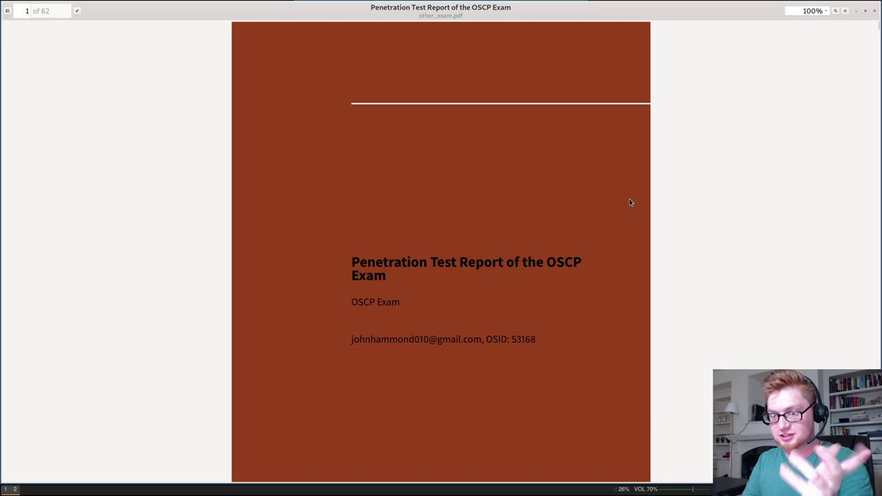
pyautogui.scroll(-5, 630, 200)
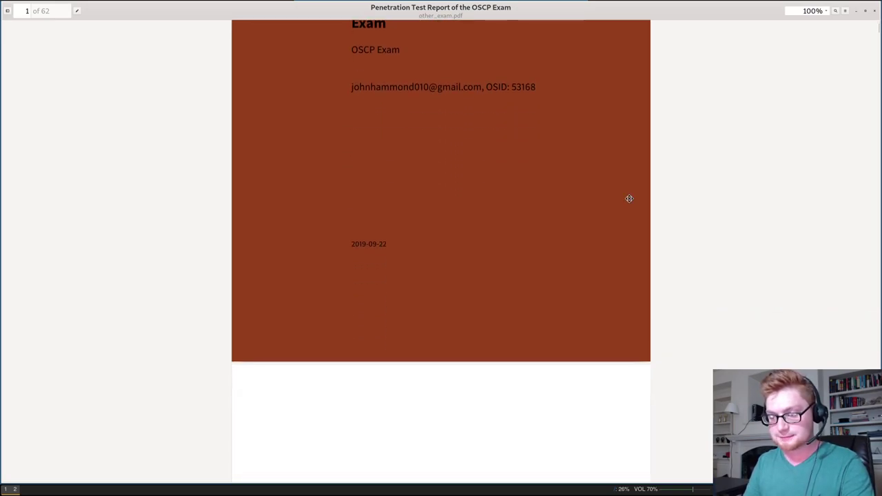
pyautogui.scroll(5, 629, 200)
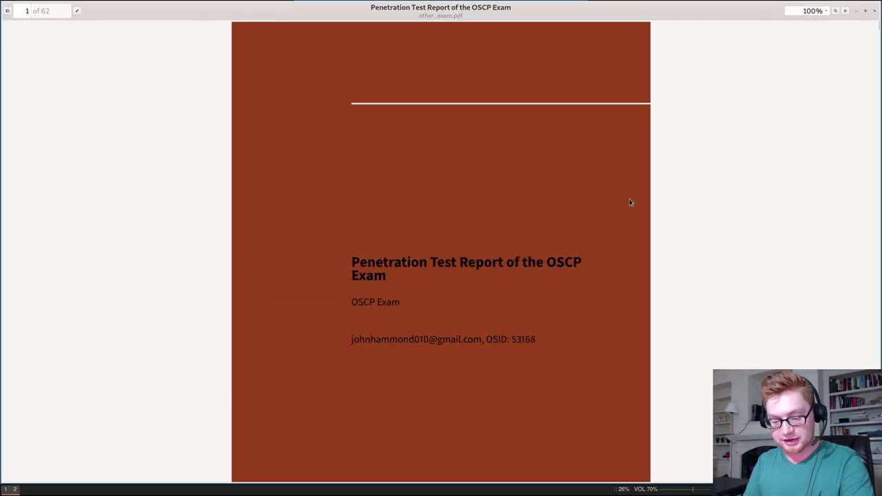
# Step: Close the exam report and list the files in the oscp folder
pyautogui.hotkey('ctrl', 'w')
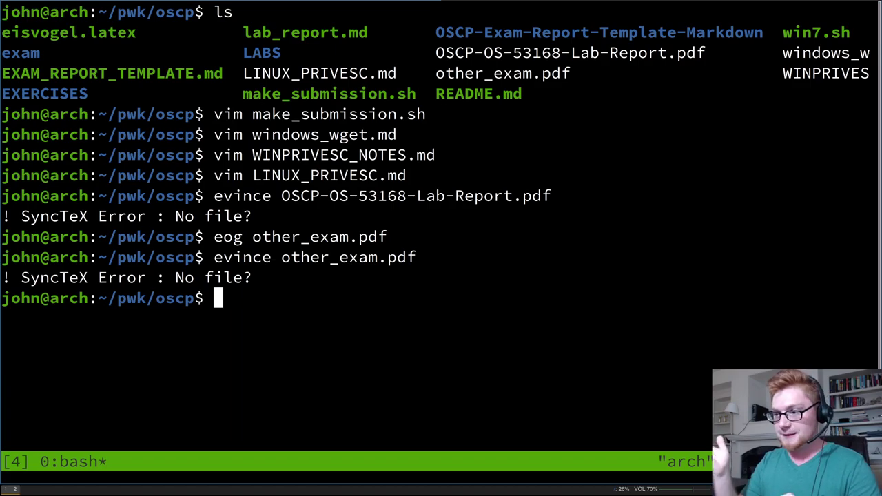
pyautogui.write('ls')
pyautogui.press('Return')
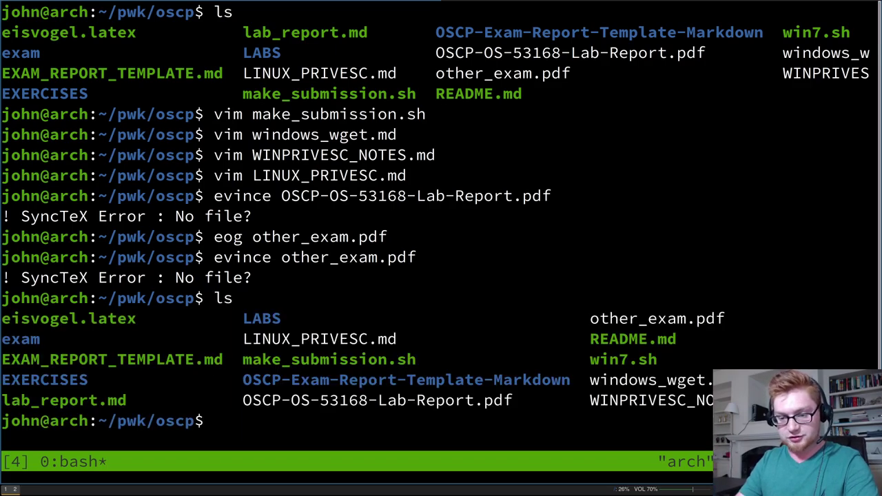
# Step: Change into OSCP-Exam-Report-Template-Markdown and clear the terminal screen
pyautogui.write('cd ')
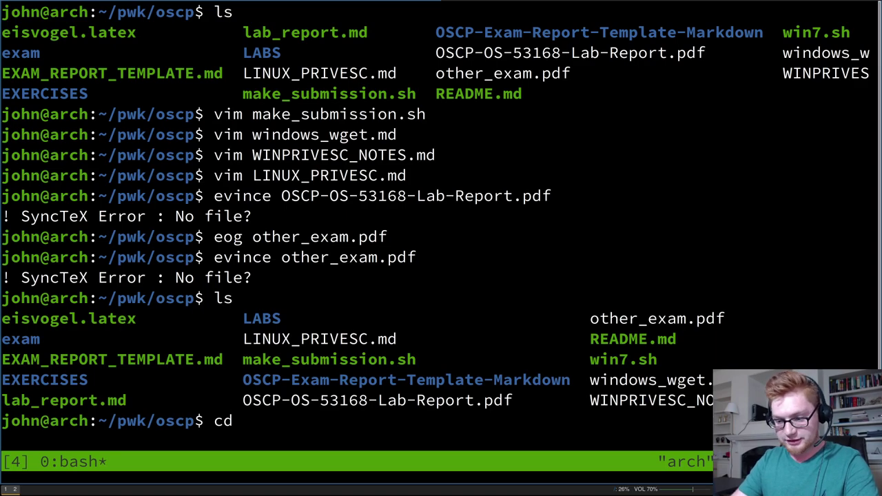
pyautogui.write('OSCP-Ex')
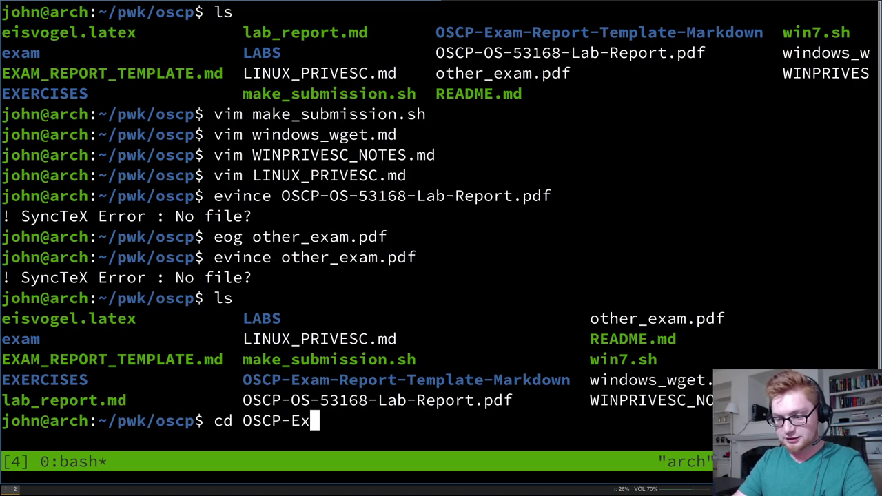
pyautogui.press('Tab')
pyautogui.press('Return')
pyautogui.hotkey('ctrl', 'l')
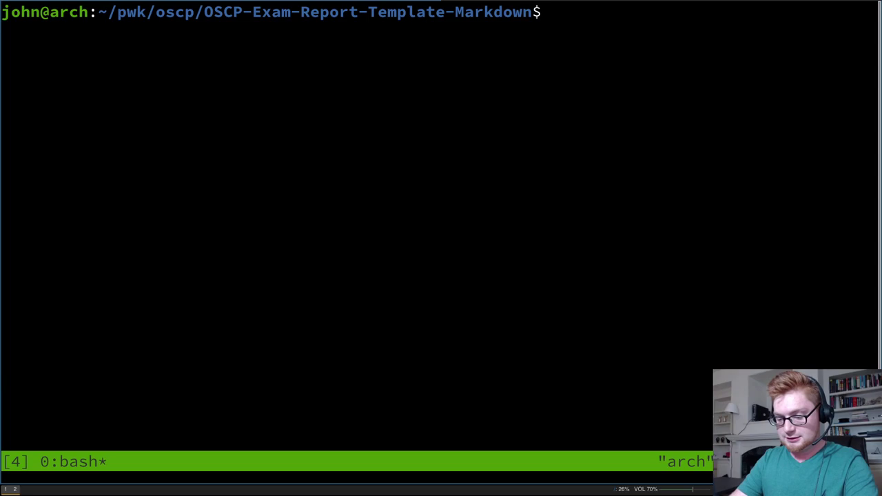
# Step: Open the pandoc build script in vim at a smaller font and highlight the pandoc command on lines 14–21
pyautogui.write('vim ge')
pyautogui.press('Tab')
pyautogui.press('Return')
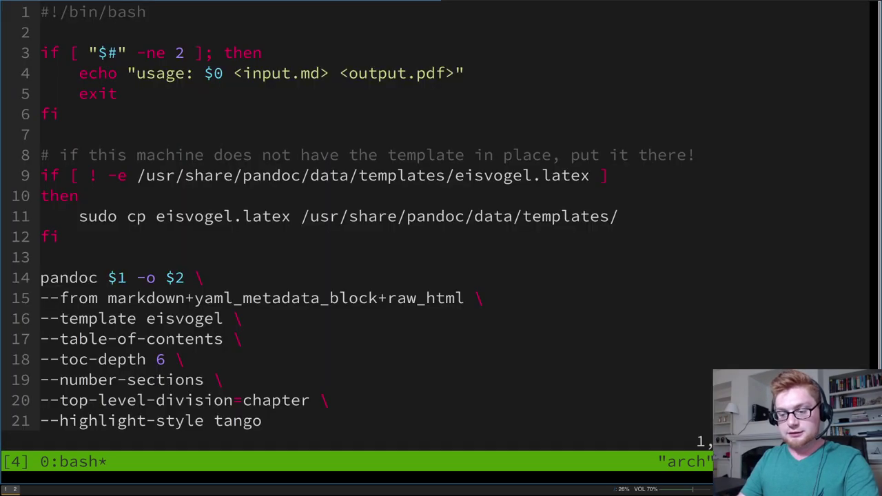
pyautogui.hotkey('ctrl', '-')
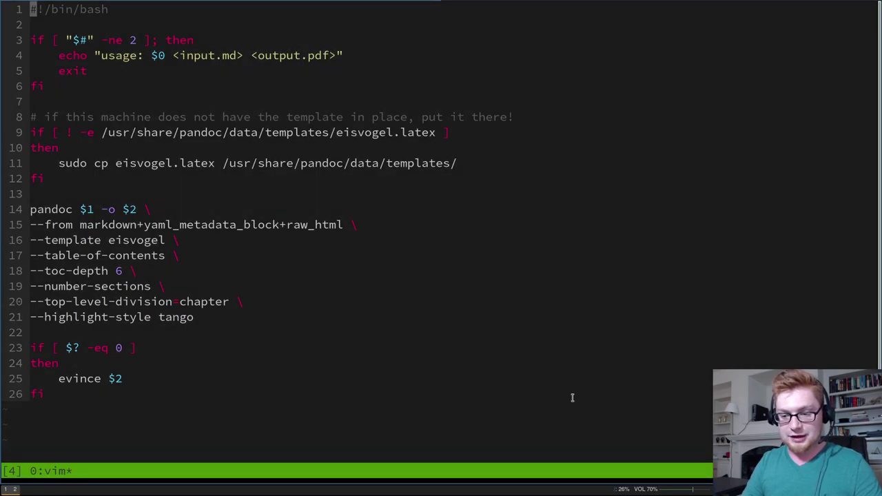
pyautogui.moveTo(232, 317); pyautogui.dragTo(31, 211)
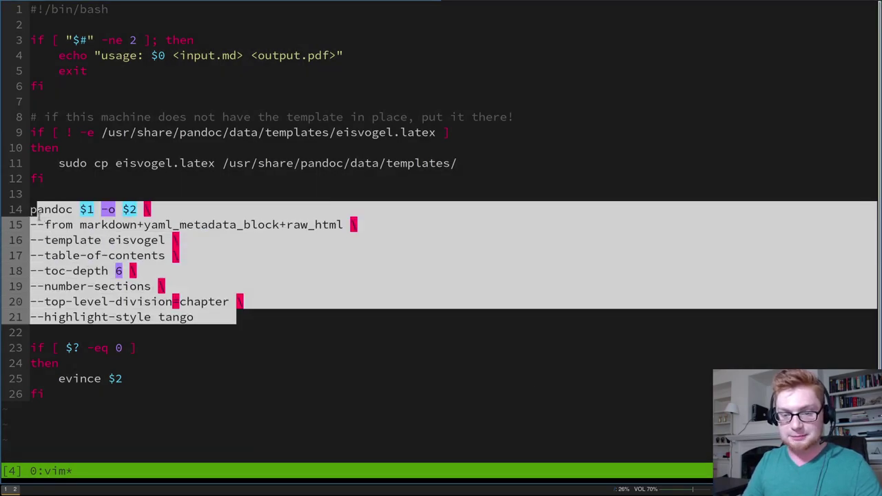
pyautogui.click(208, 240)
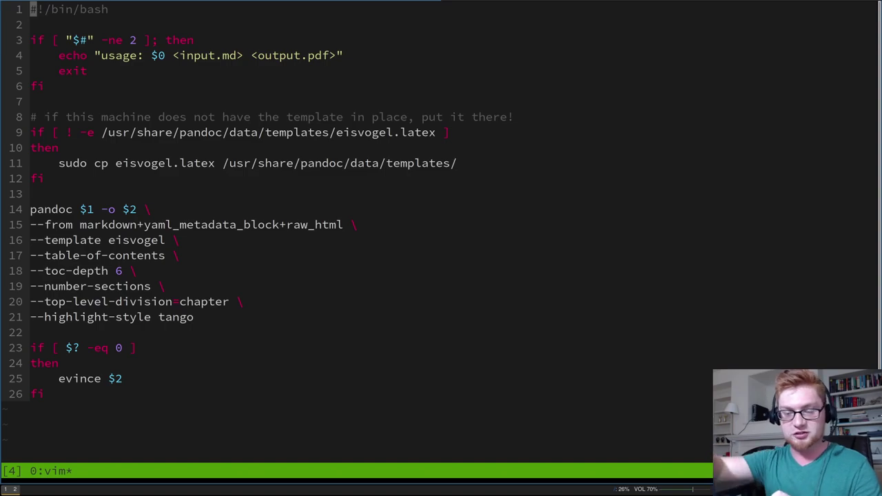
# Step: Return to Firefox's GitLab oscpee tab and scroll to the top of the project page
pyautogui.press('super+2')
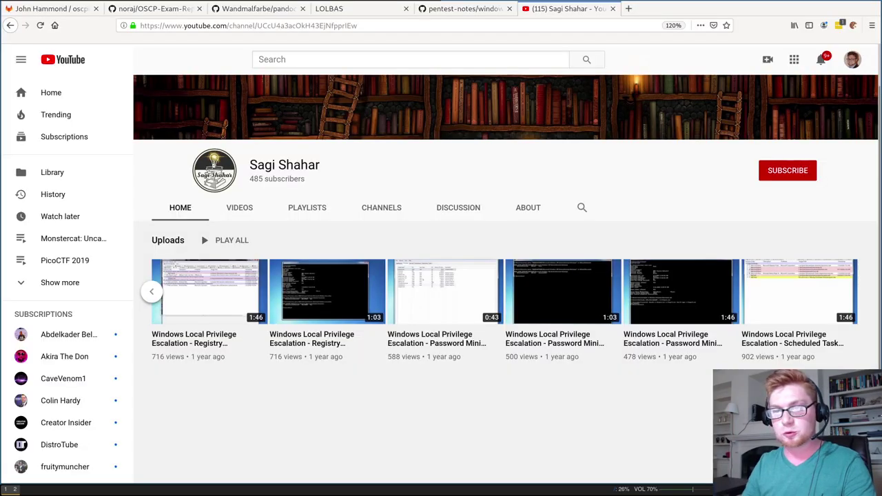
pyautogui.hotkey('ctrl', '1')
pyautogui.scroll(10, 441, 276)
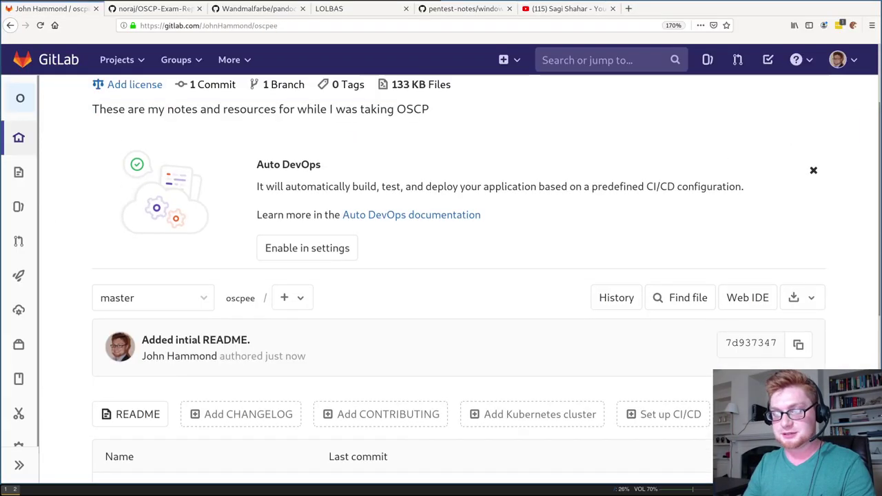